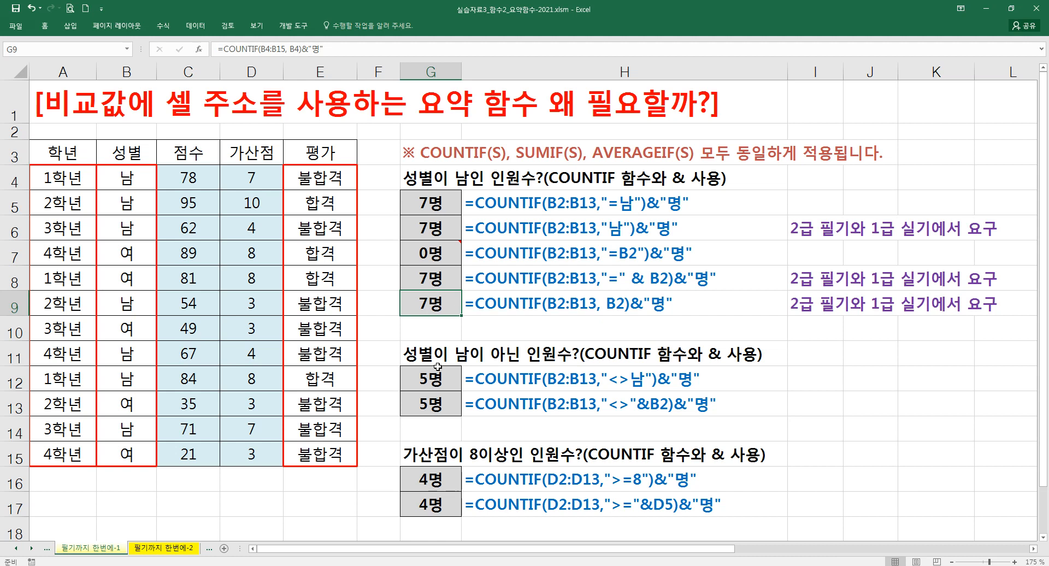
pyautogui.click(15, 72)
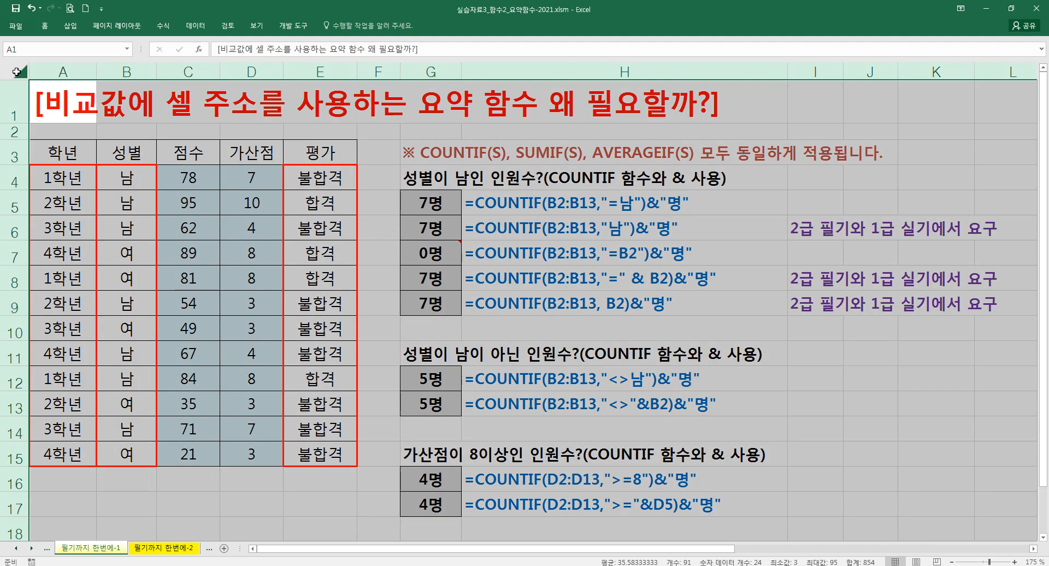
pyautogui.click(45, 26)
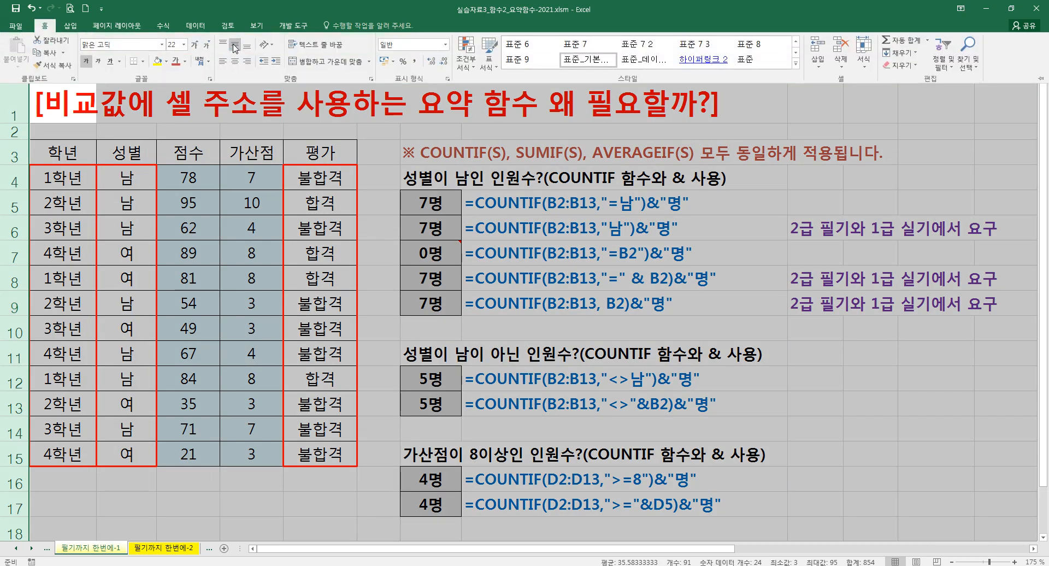
pyautogui.click(451, 205)
pyautogui.click(480, 217)
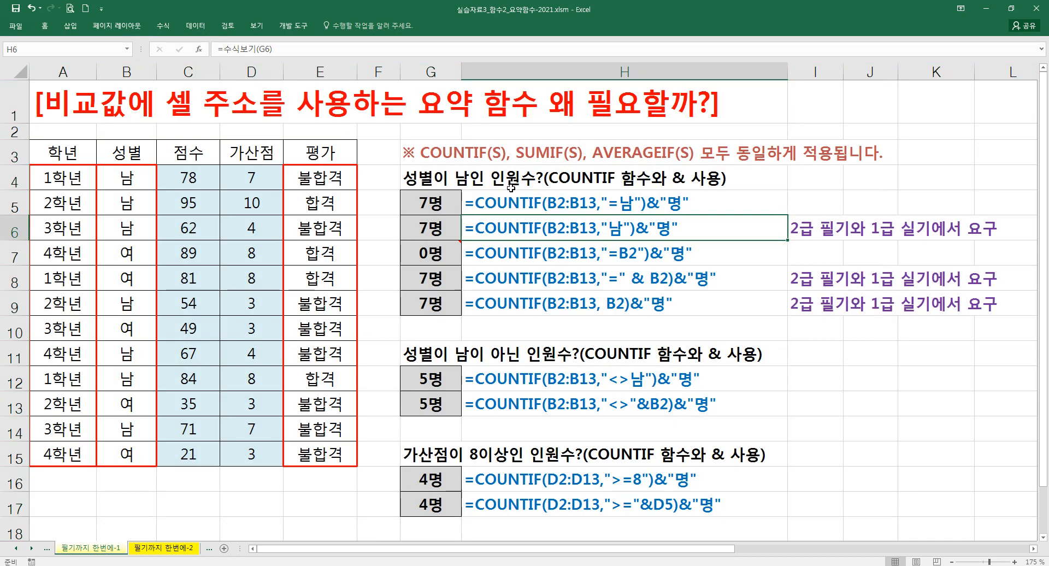
pyautogui.moveTo(442, 208); pyautogui.dragTo(627, 221)
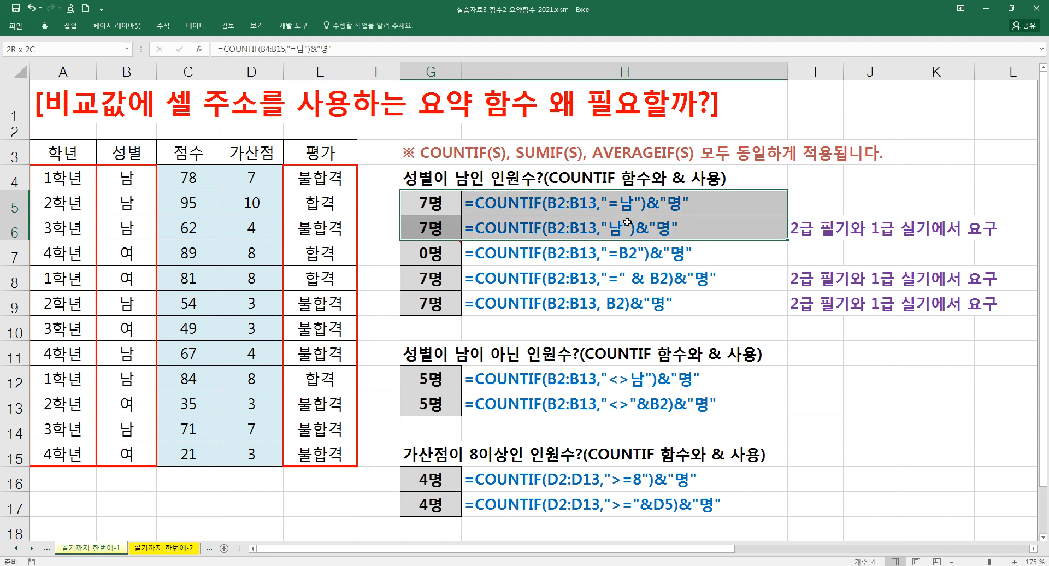
pyautogui.click(590, 224)
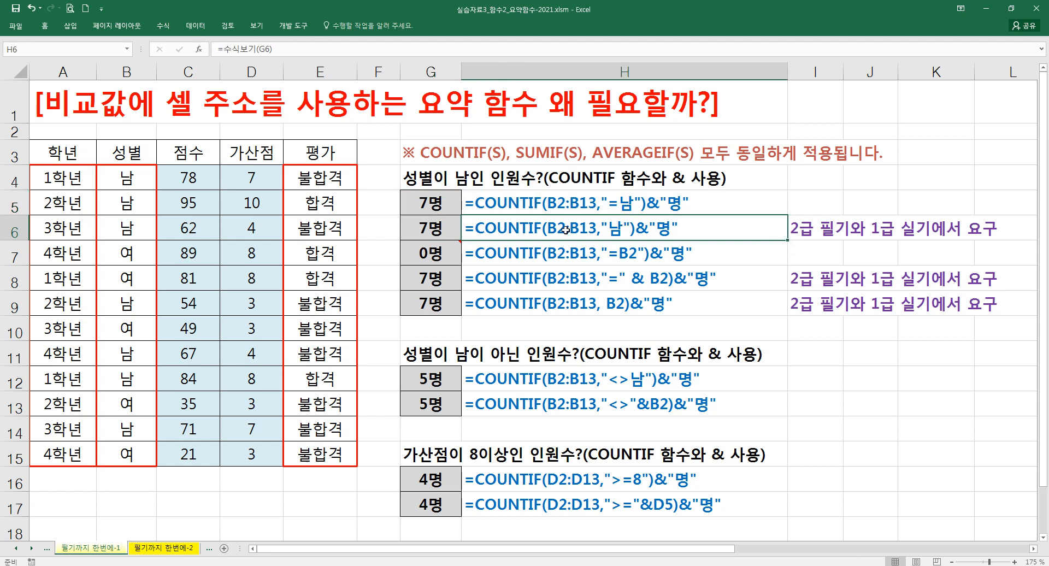
# Shorten the note in cell I6 to "2급 필기에서 요구".
pyautogui.click(822, 228)
pyautogui.doubleClick(820, 227)
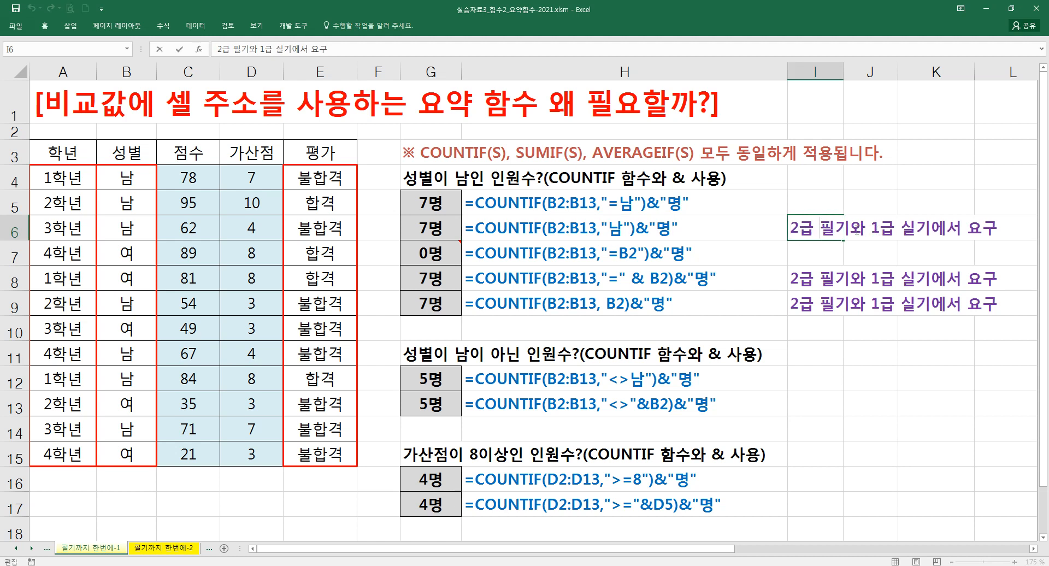
pyautogui.moveTo(858, 229); pyautogui.dragTo(931, 229)
pyautogui.press('BackSpace')
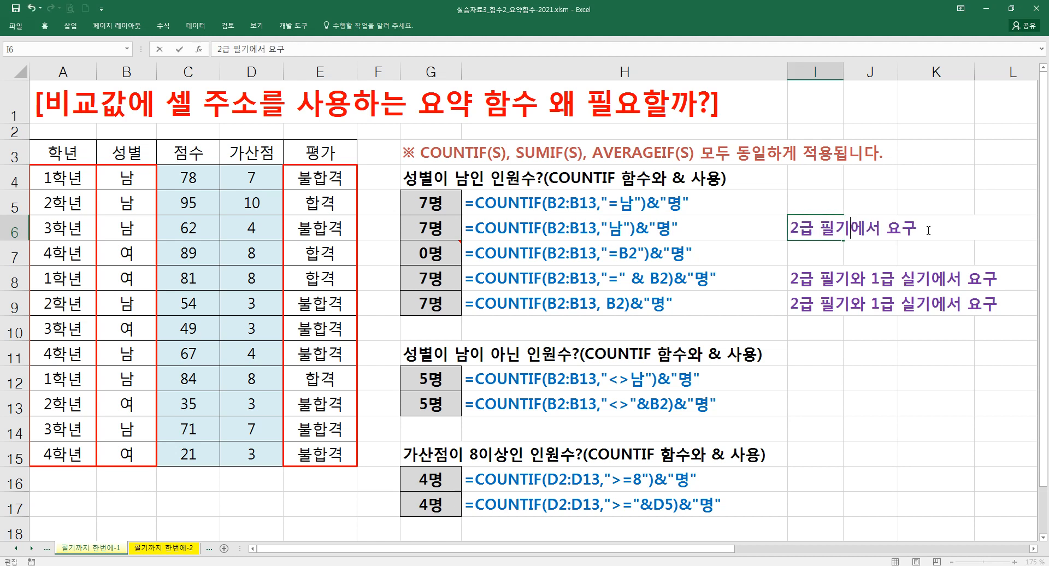
pyautogui.click(819, 298)
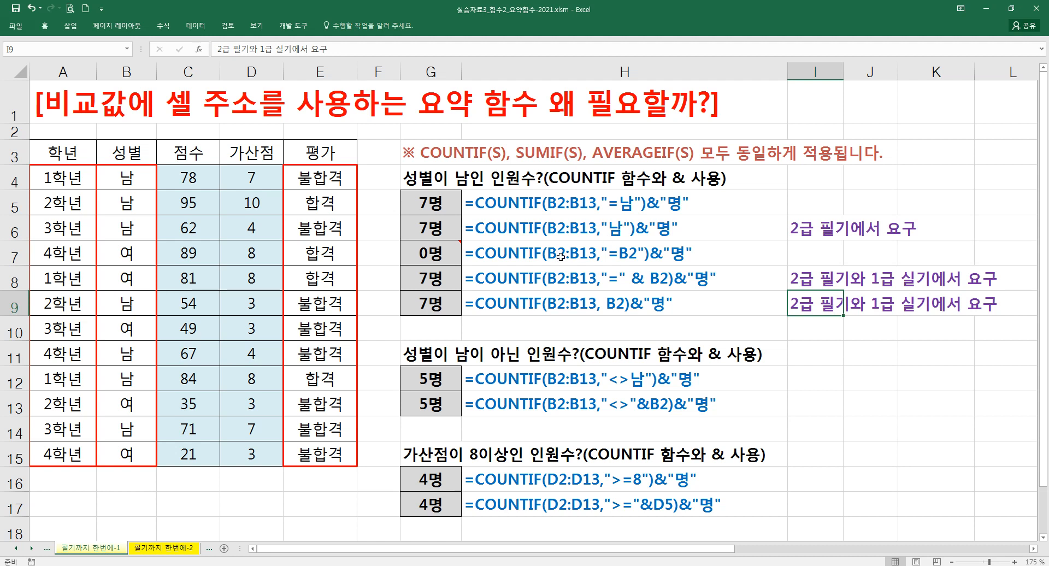
# Replace the formula in G7 with a new COUNTIF whose range is the gender cells B4:B15.
pyautogui.moveTo(441, 257)
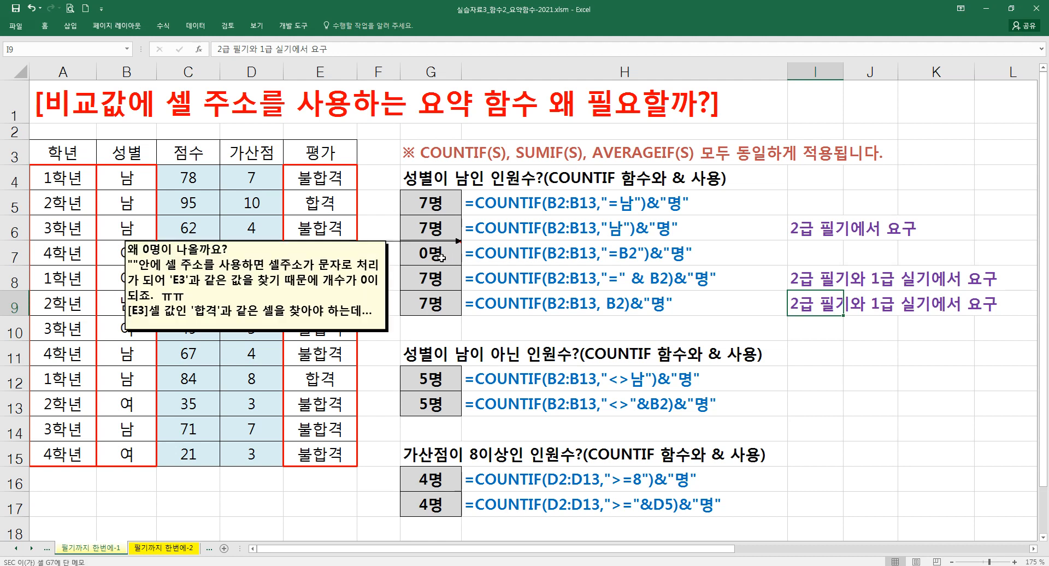
pyautogui.click(441, 257)
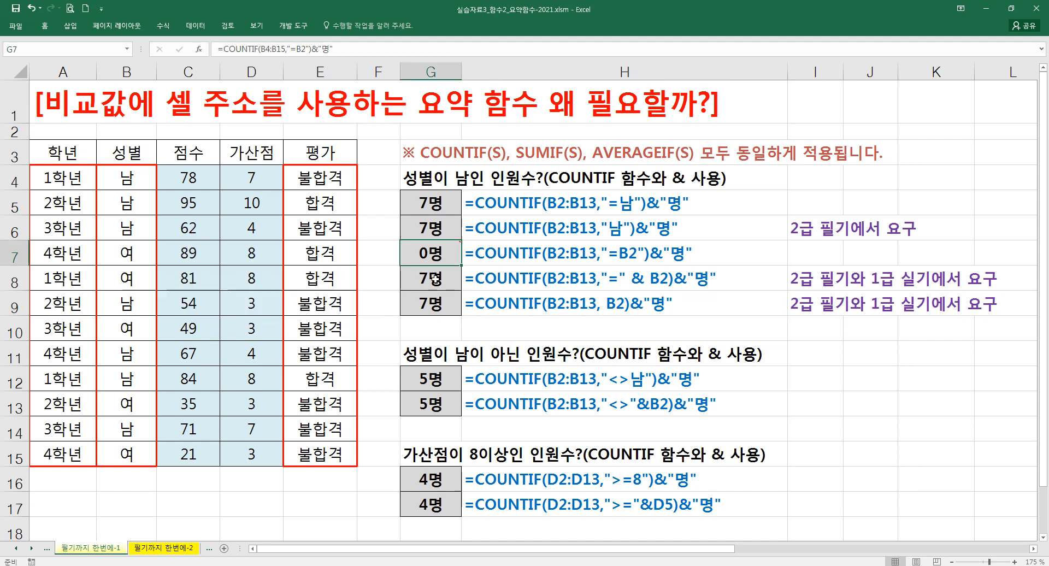
pyautogui.moveTo(441, 256)
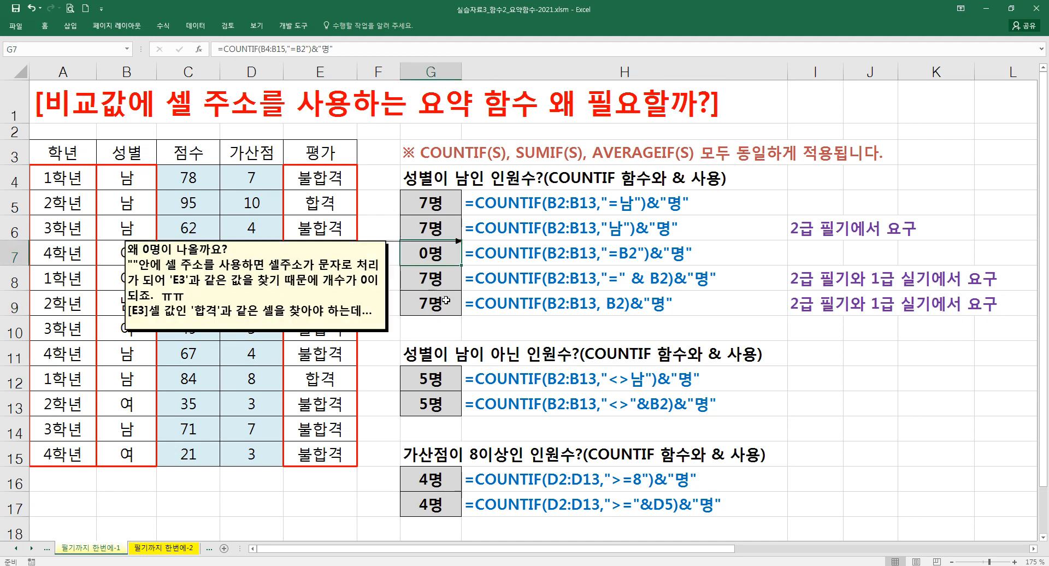
pyautogui.write('=')
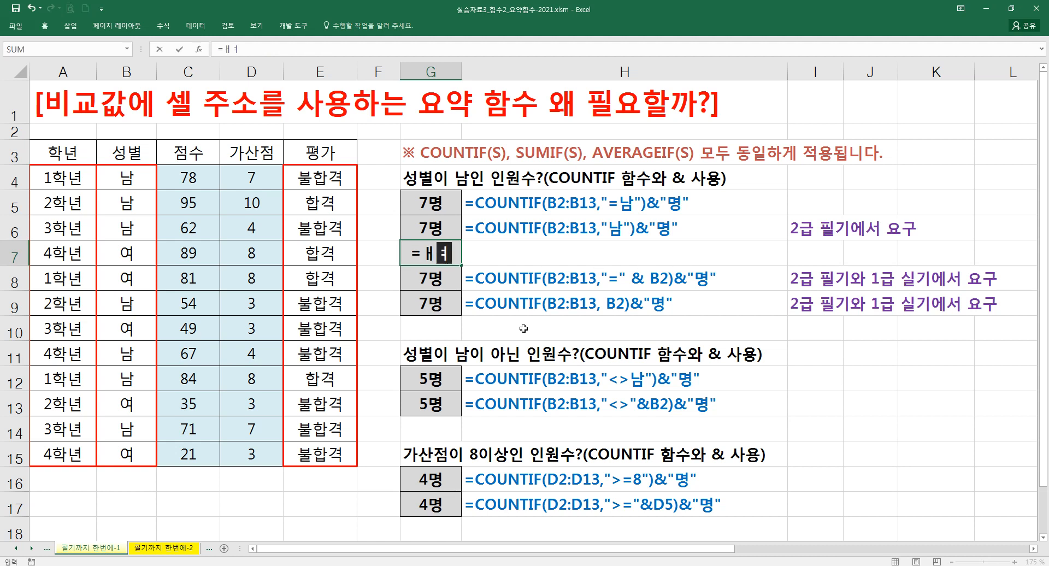
pyautogui.write('countif')
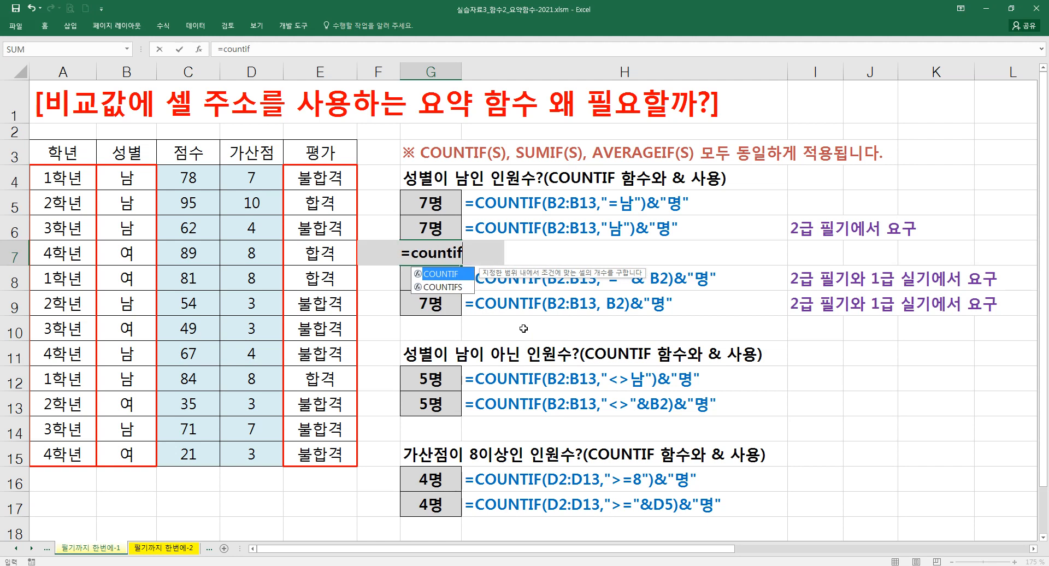
pyautogui.press('Tab')
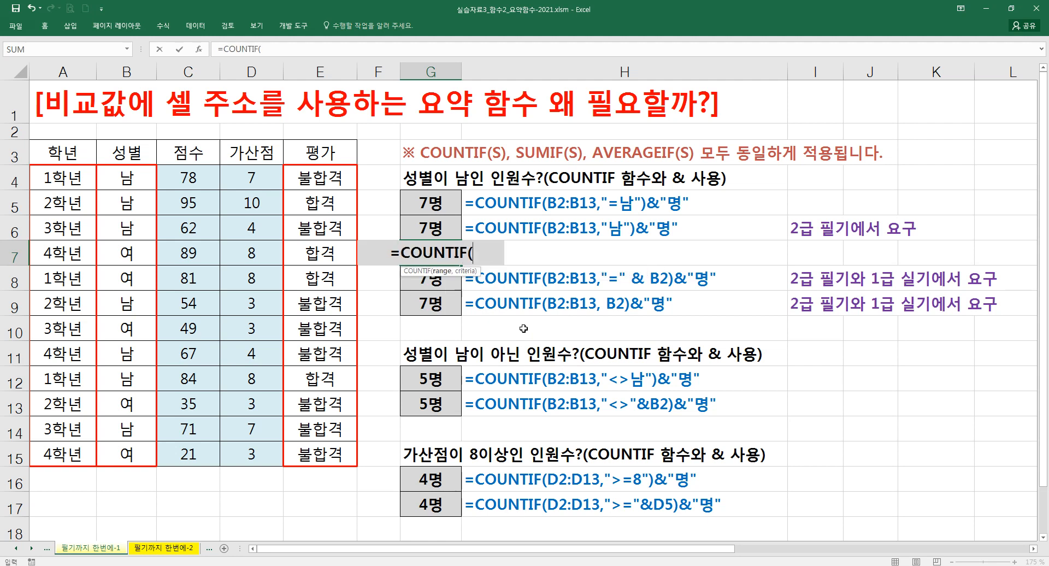
pyautogui.hotkey('ctrl', 'a')
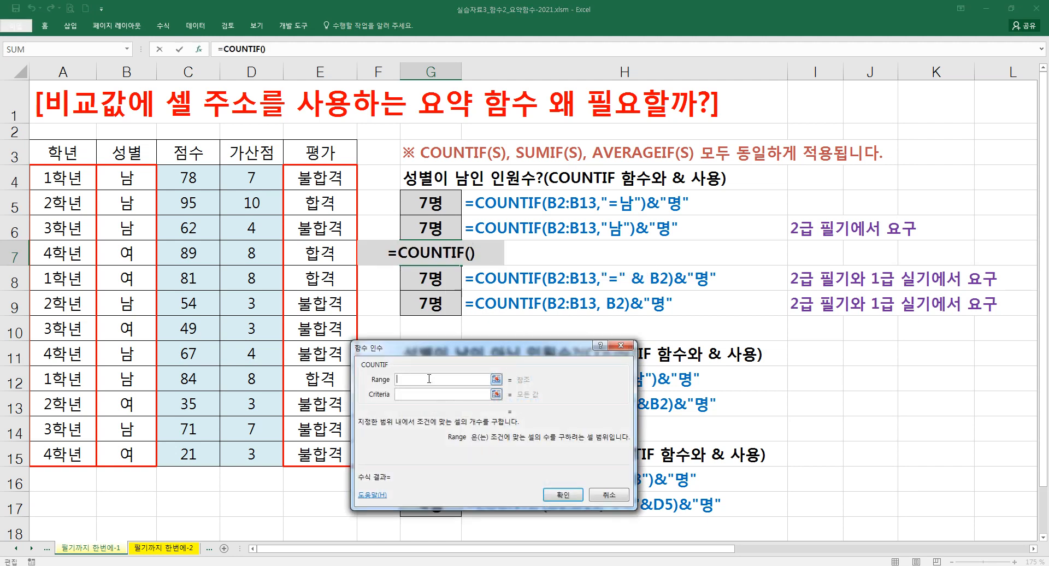
pyautogui.moveTo(138, 182); pyautogui.dragTo(140, 441)
# Set the COUNTIF criteria to "=B4", with the quotation marks around both operator and cell address, and complete the formula.
pyautogui.click(412, 394)
pyautogui.write('=')
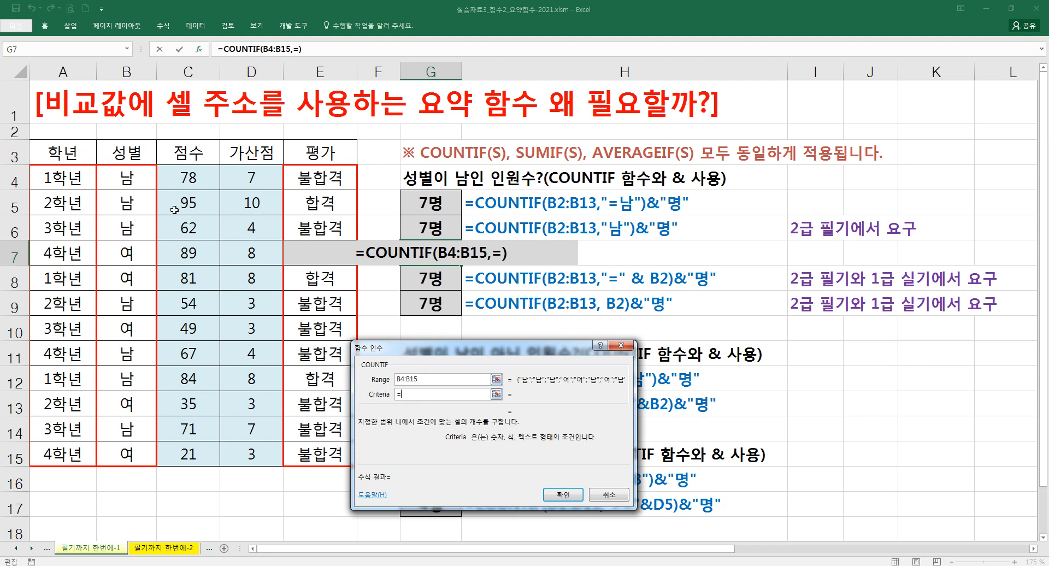
pyautogui.click(134, 183)
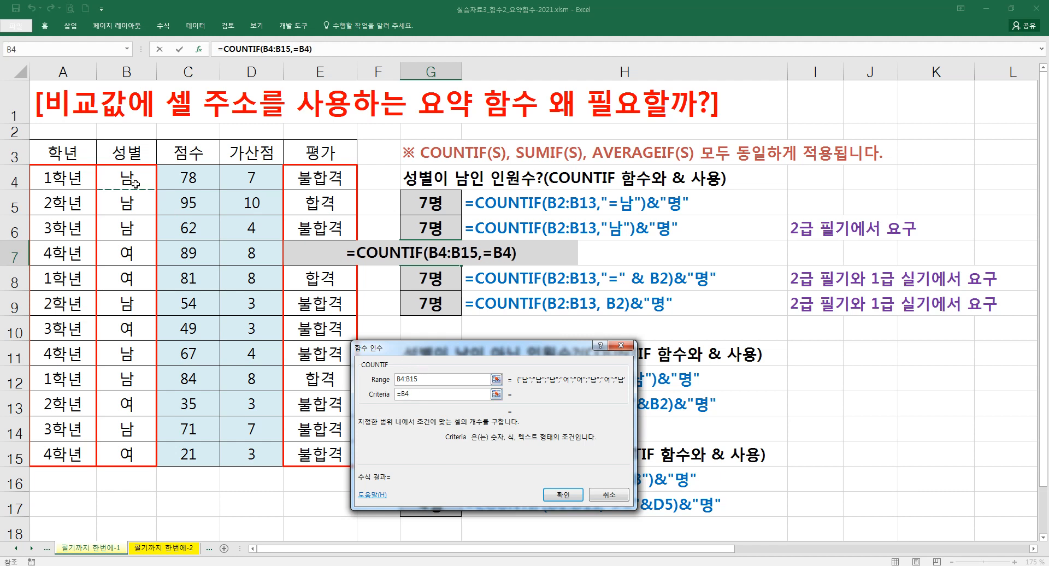
pyautogui.click(399, 393)
pyautogui.write('"')
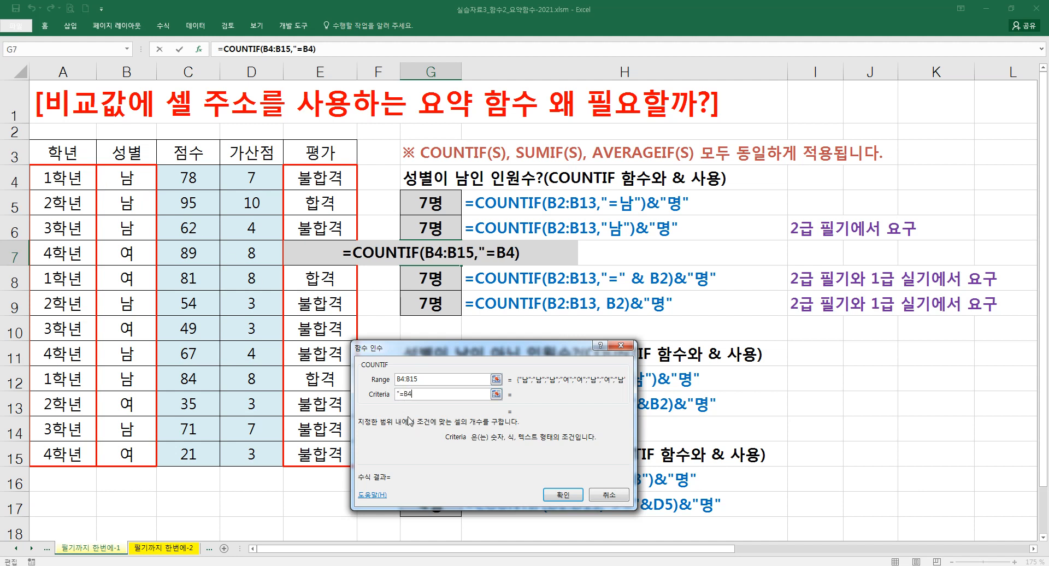
pyautogui.press('End')
pyautogui.write('"')
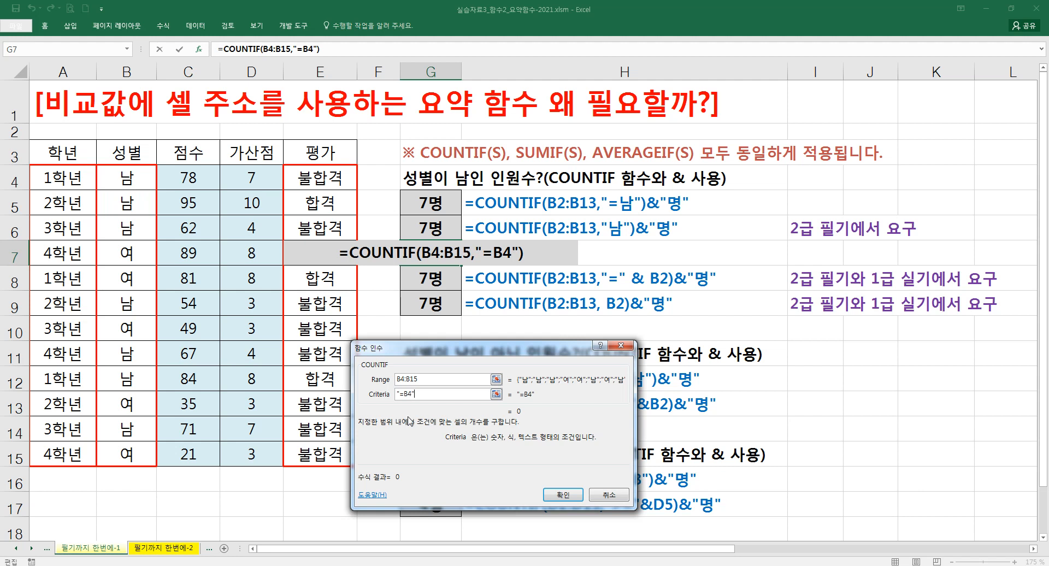
pyautogui.press('Return')
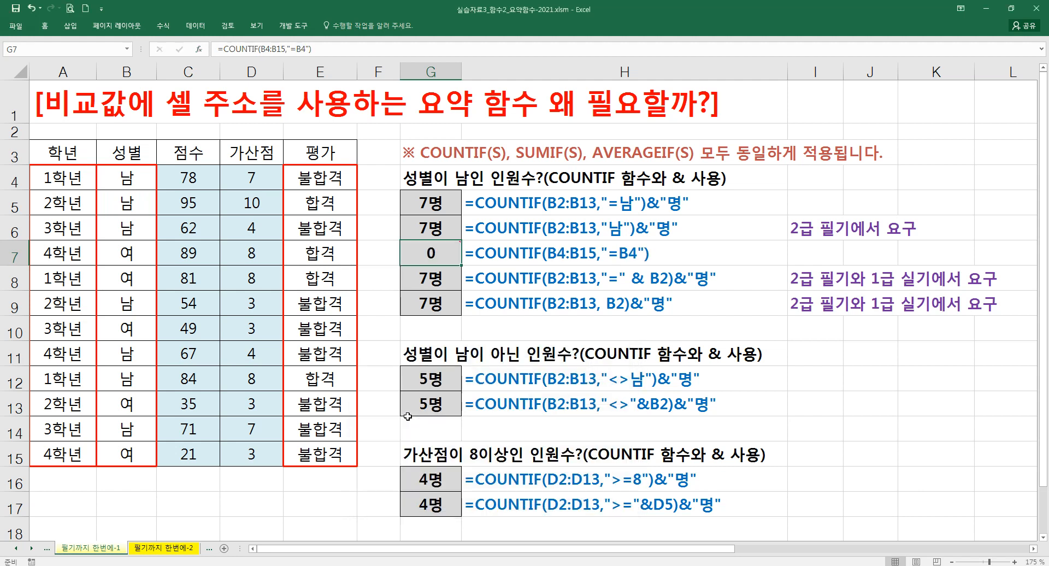
# Append &"명" to the end of the COUNTIF formula in G7.
pyautogui.doubleClick(451, 254)
pyautogui.click(493, 252)
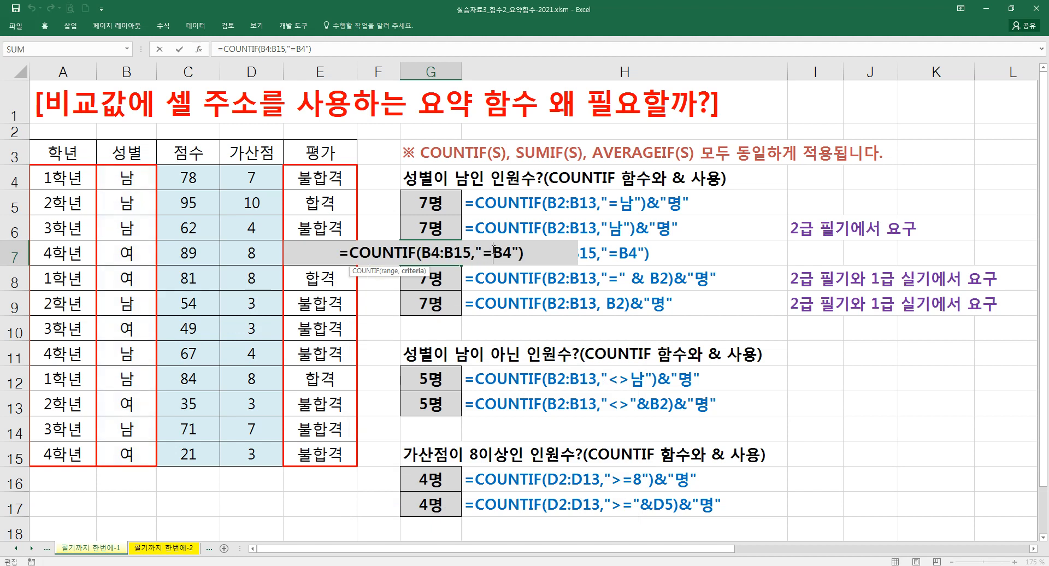
pyautogui.click(534, 249)
pyautogui.write('&')
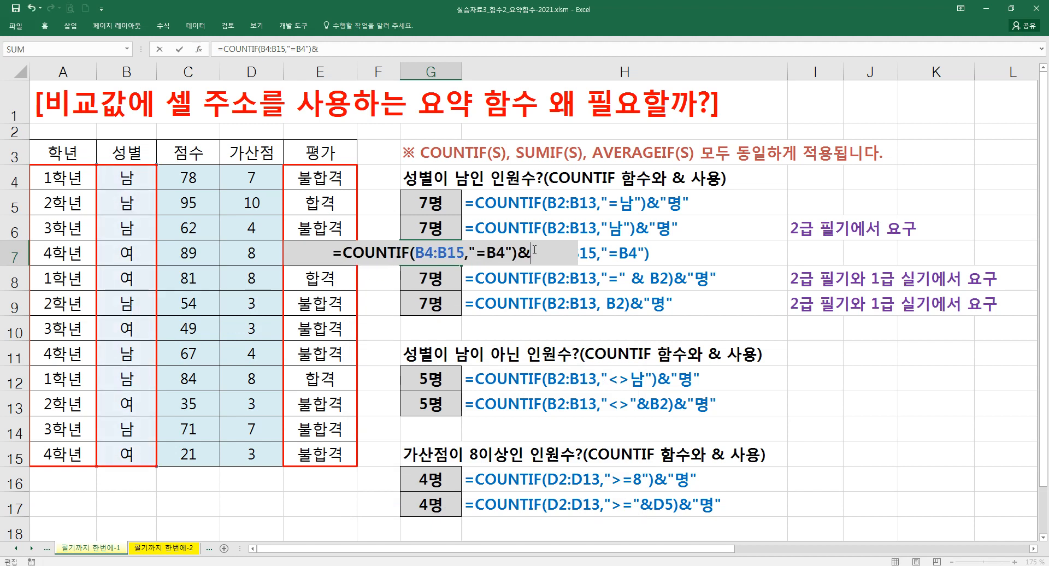
pyautogui.write('"명"')
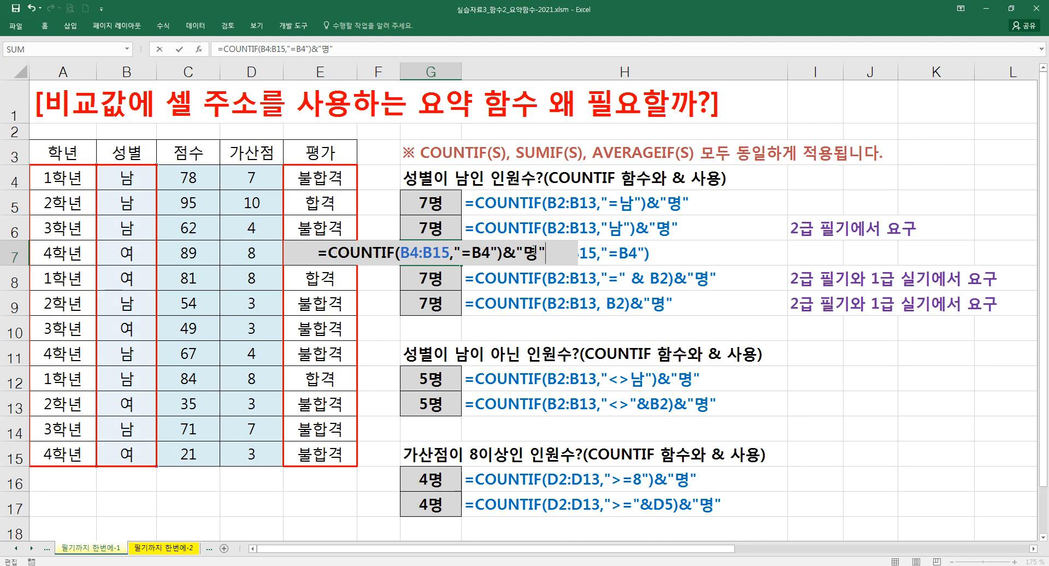
pyautogui.press('Return')
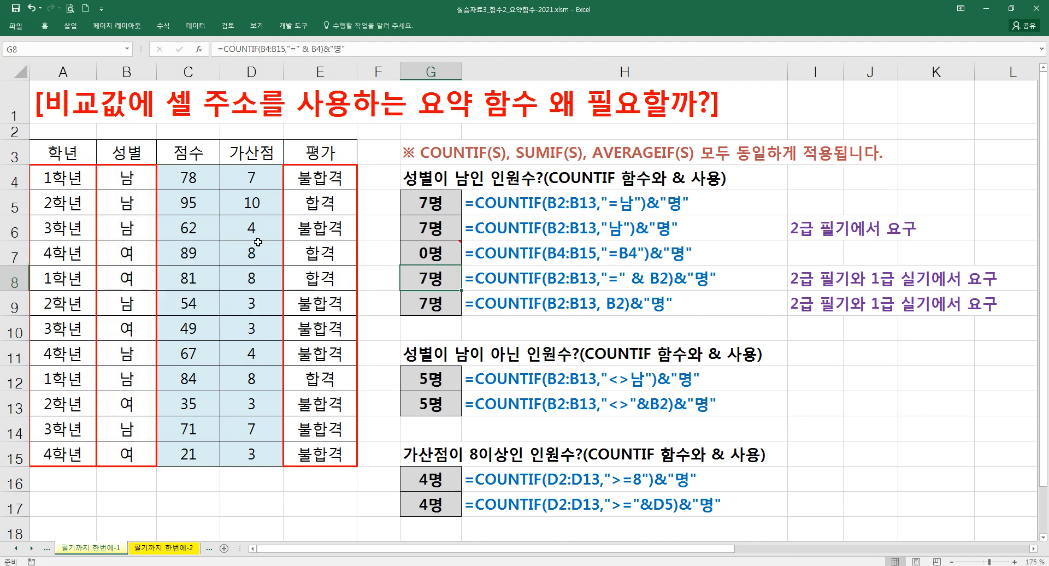
# Try the literal text B4 as the gender value in cell B5 and undo that entry.
pyautogui.moveTo(440, 258)
pyautogui.click(127, 205)
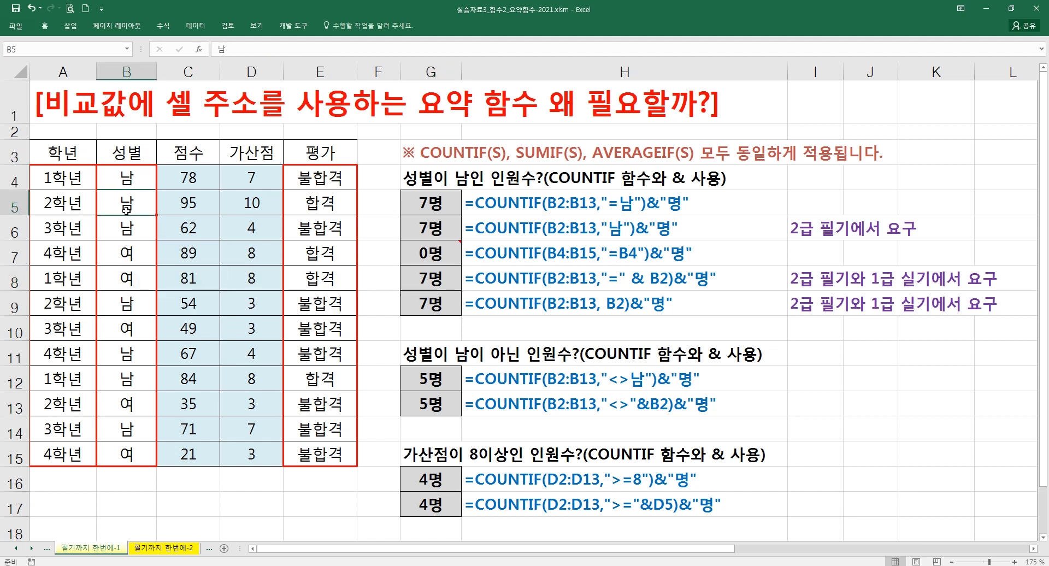
pyautogui.write('B')
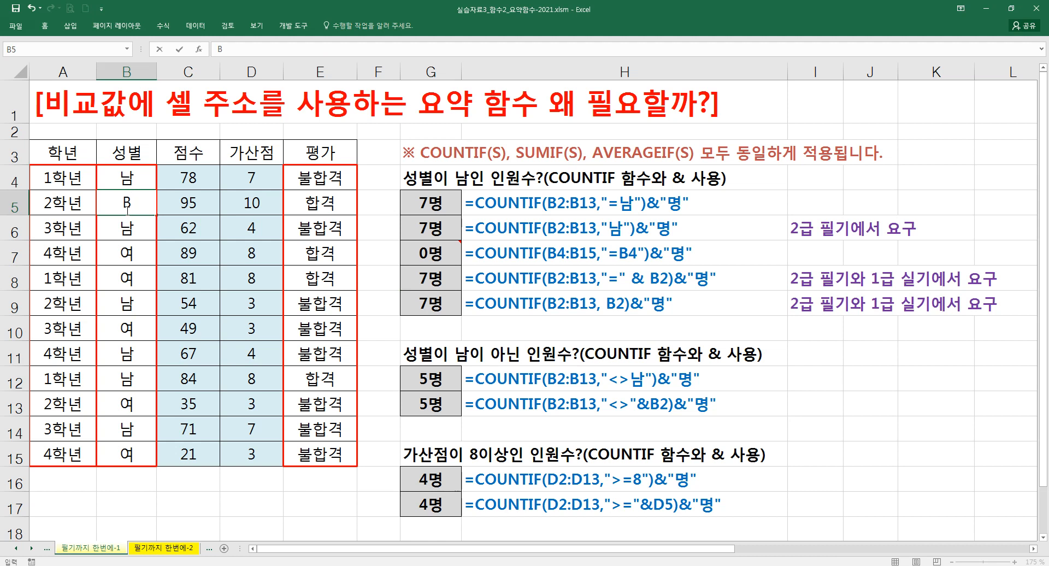
pyautogui.write('$')
pyautogui.press('BackSpace')
pyautogui.write('4')
pyautogui.press('Return')
pyautogui.click(126, 209)
pyautogui.hotkey('ctrl', 'z')
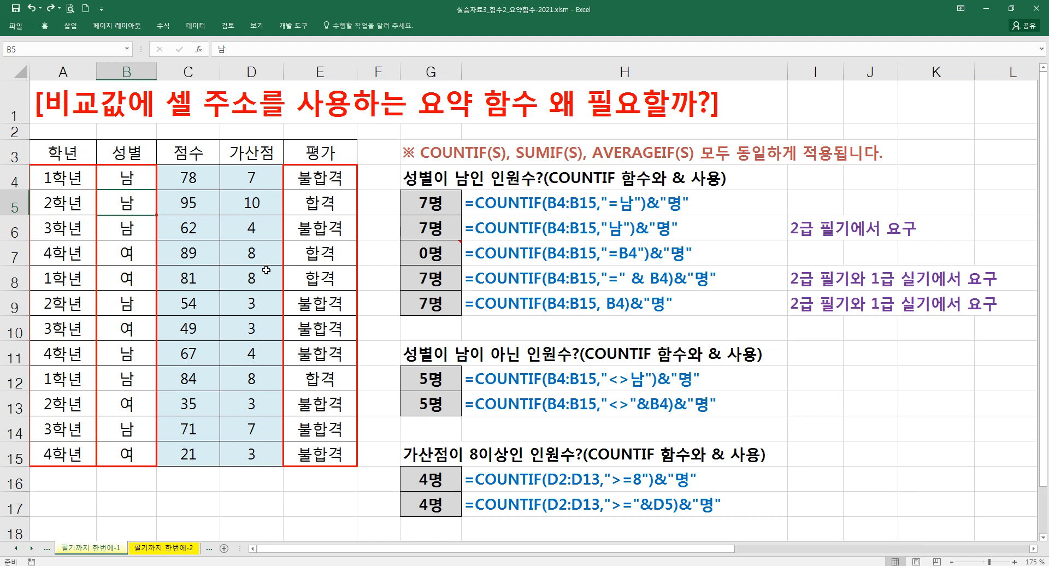
# Examine the range and criteria arguments of the COUNTIF function in G7, leaving them as they are.
pyautogui.doubleClick(413, 252)
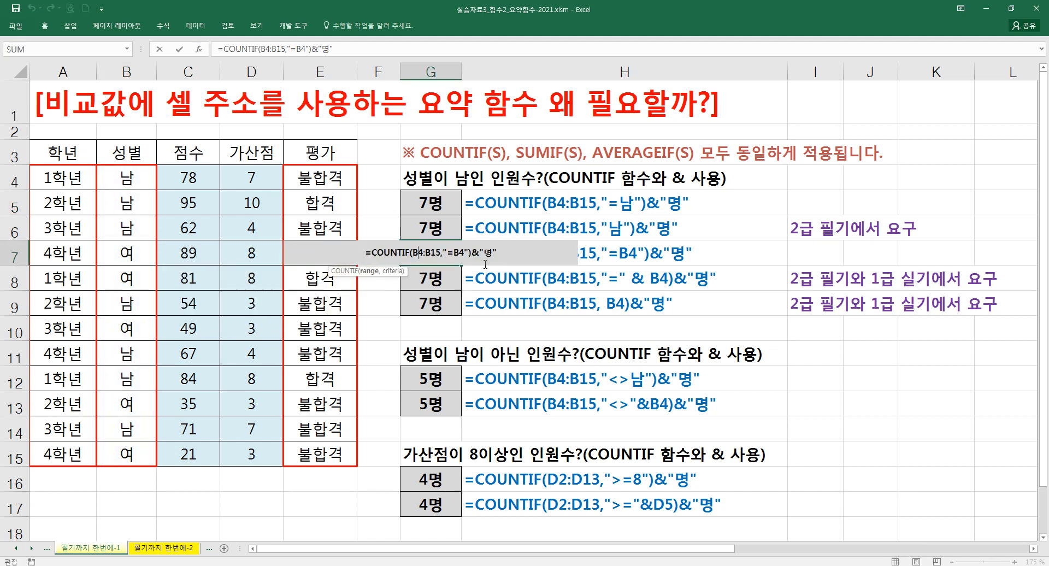
pyautogui.click(200, 50)
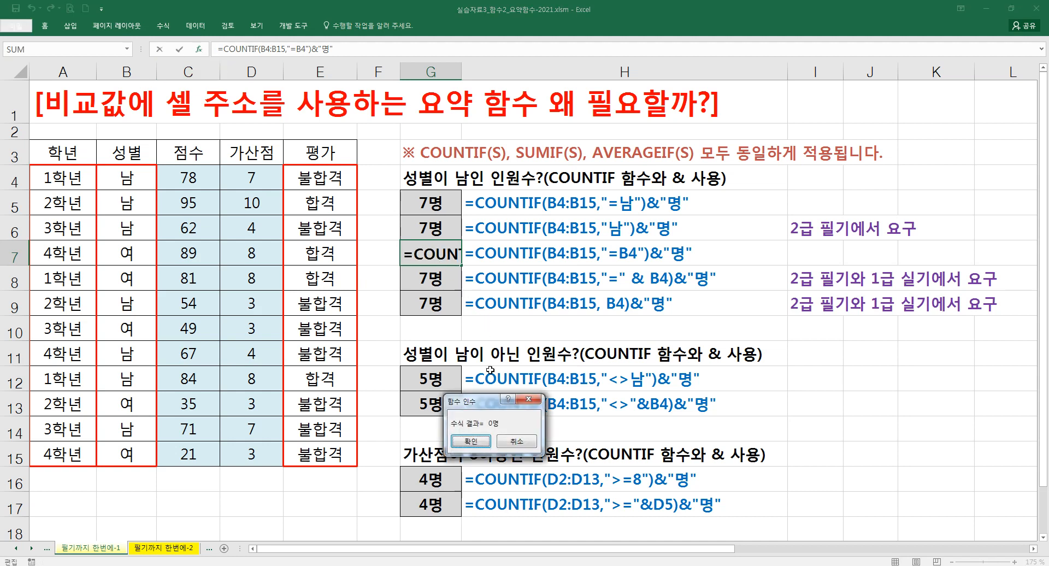
pyautogui.moveTo(493, 410); pyautogui.dragTo(493, 380)
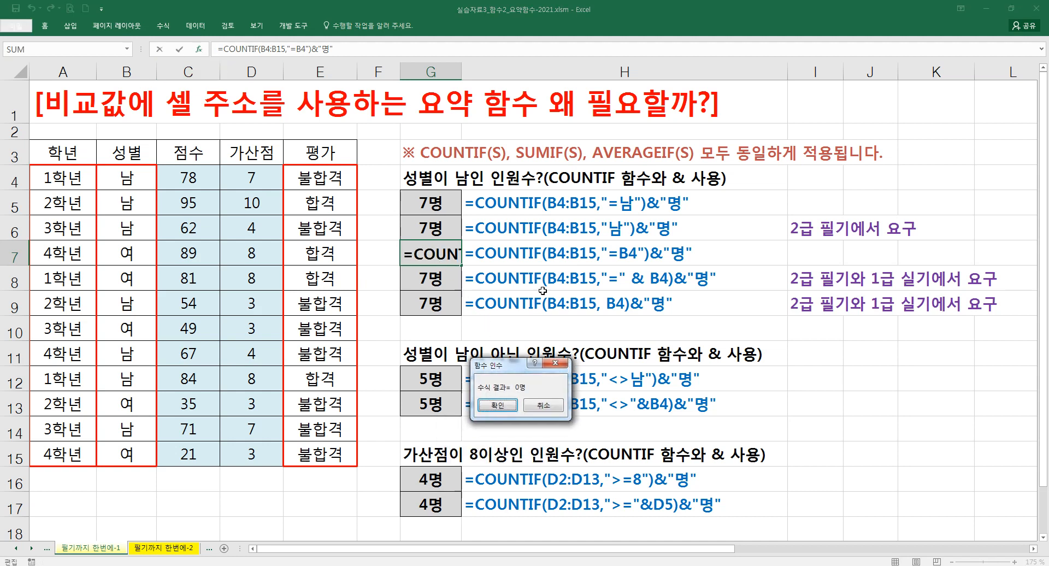
pyautogui.click(263, 50)
pyautogui.moveTo(538, 363); pyautogui.dragTo(543, 238)
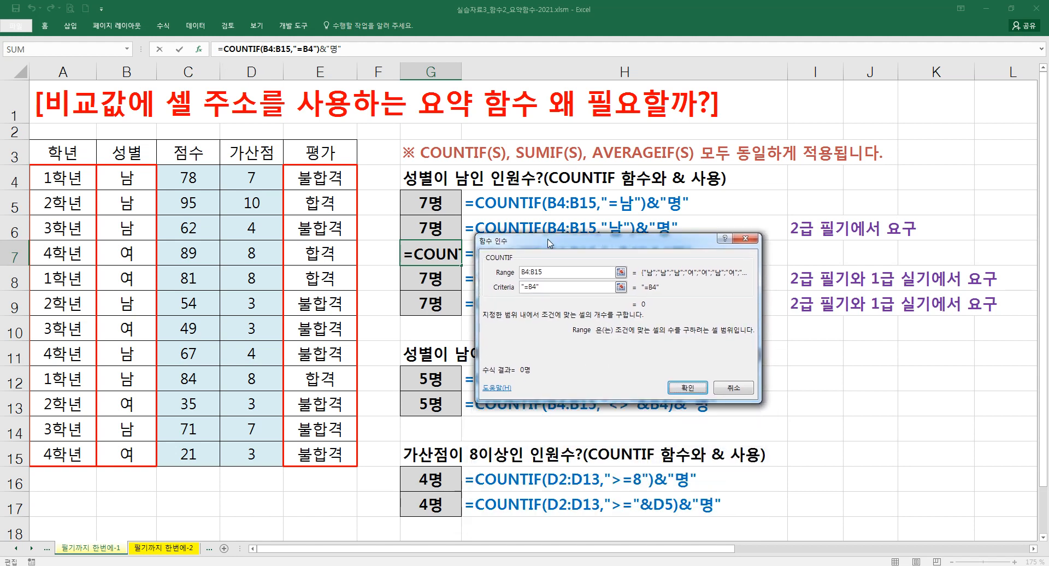
pyautogui.click(542, 287)
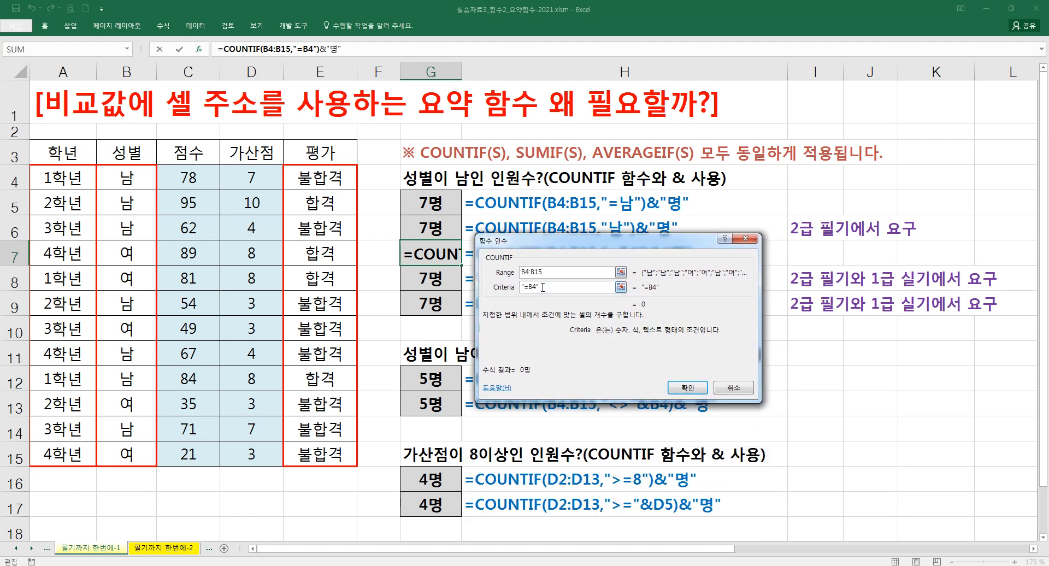
pyautogui.press('Return')
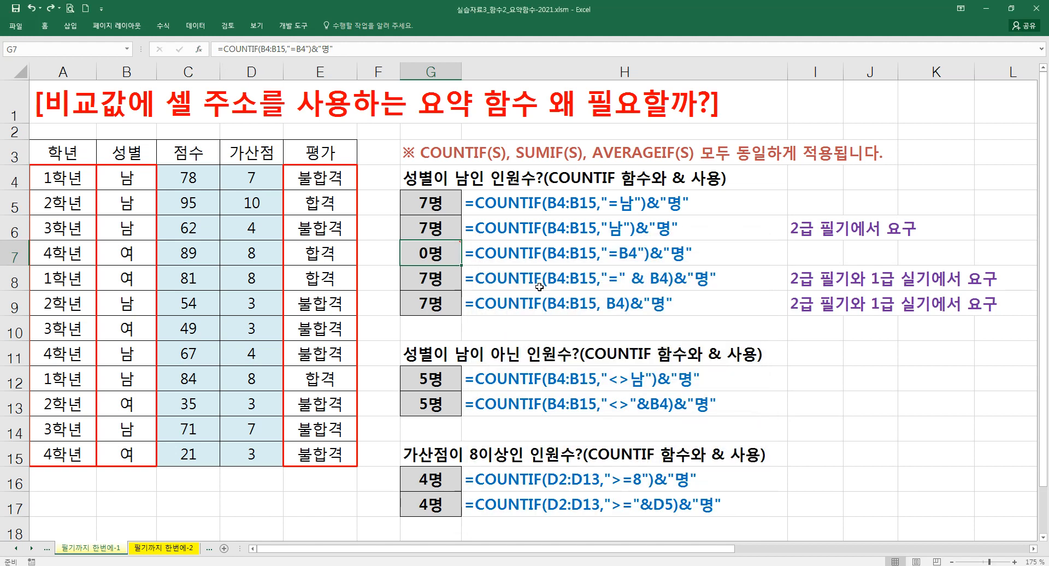
# Remove the spaces around & in the COUNTIF criteria of G8 so it reads "="&B4.
pyautogui.click(435, 280)
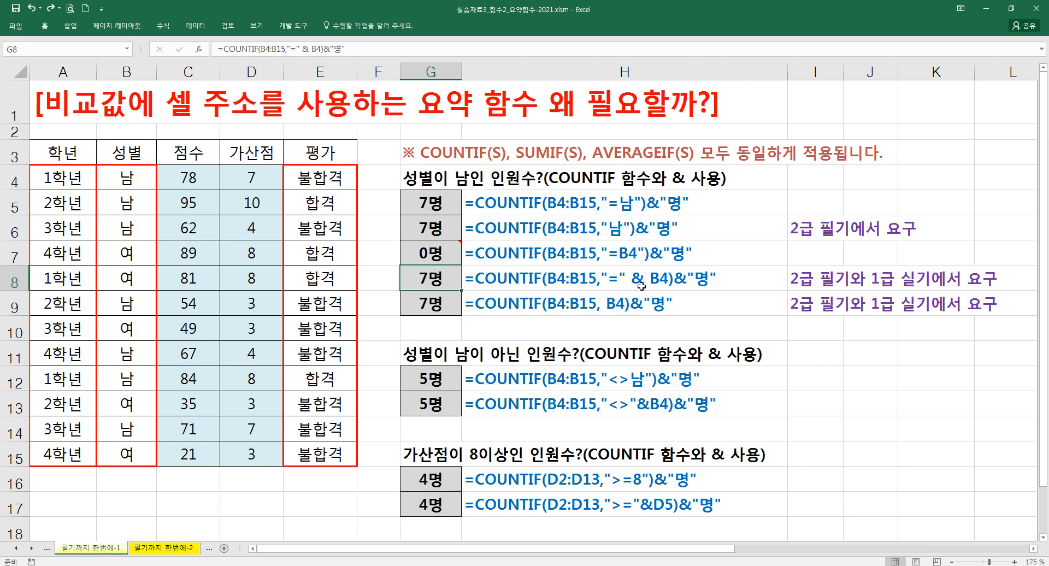
pyautogui.click(197, 50)
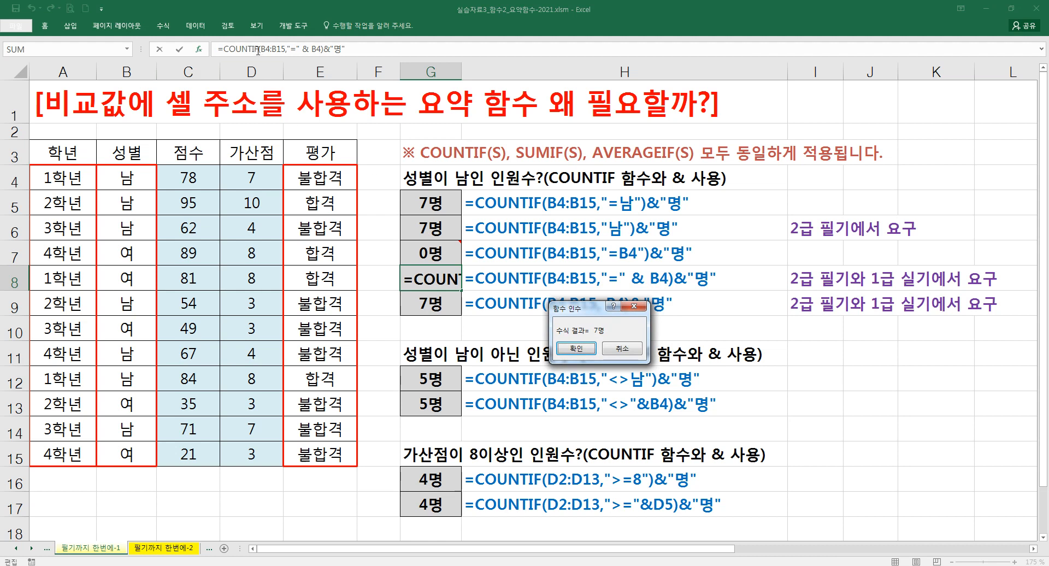
pyautogui.click(632, 358)
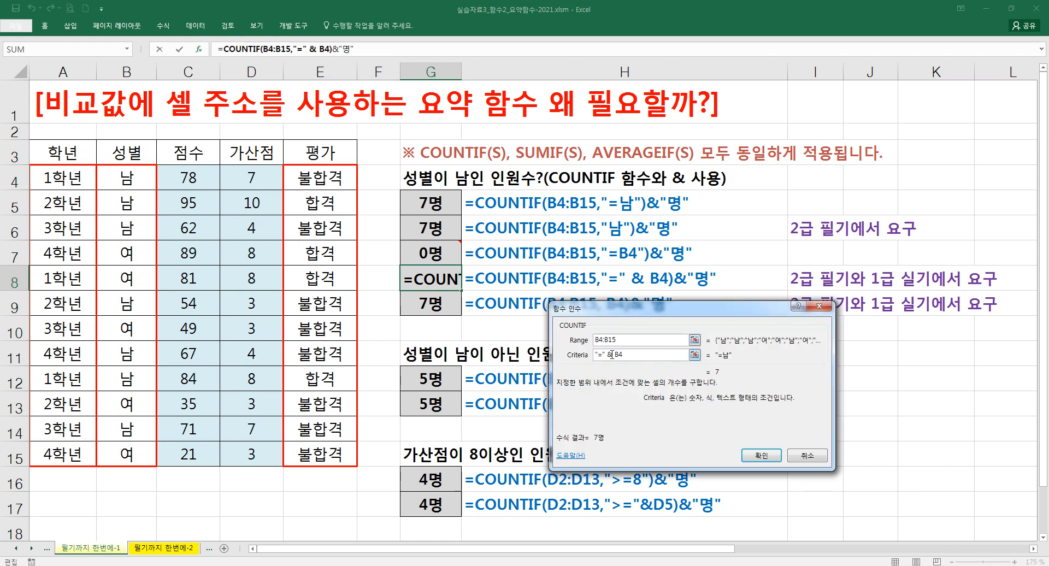
pyautogui.press('BackSpace')
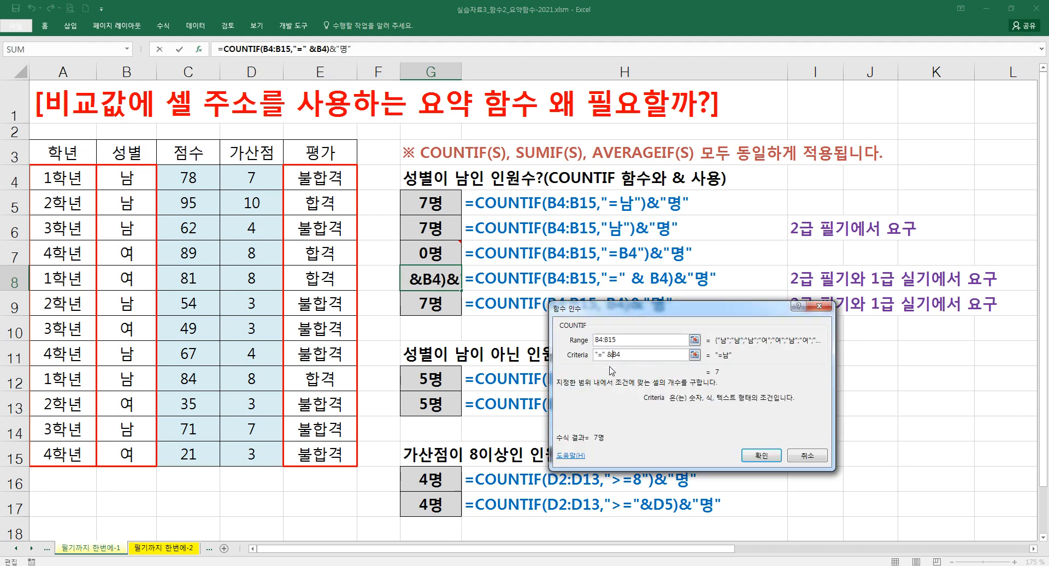
pyautogui.press('BackSpace')
pyautogui.click(627, 341)
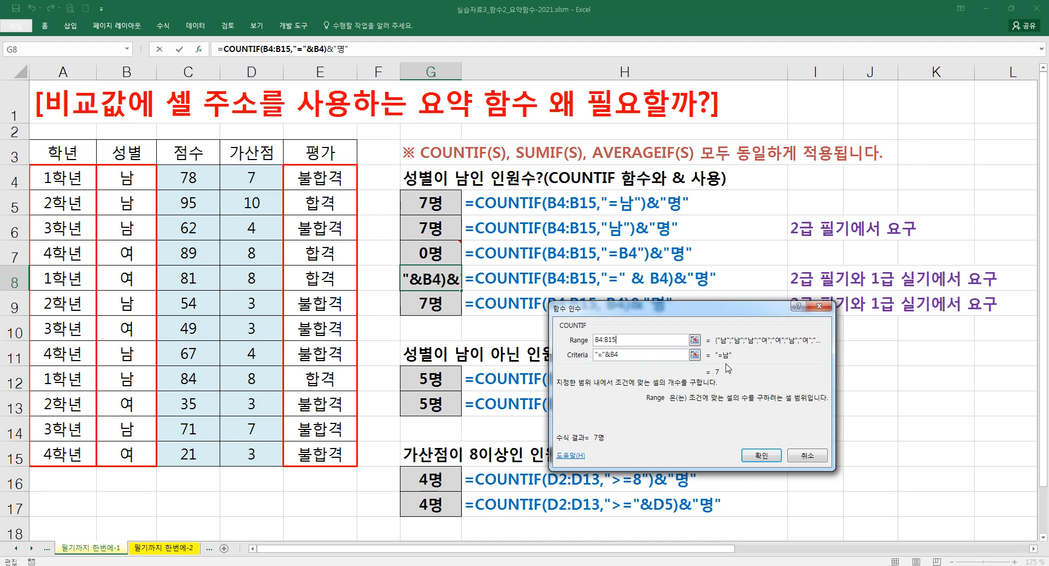
pyautogui.press('Return')
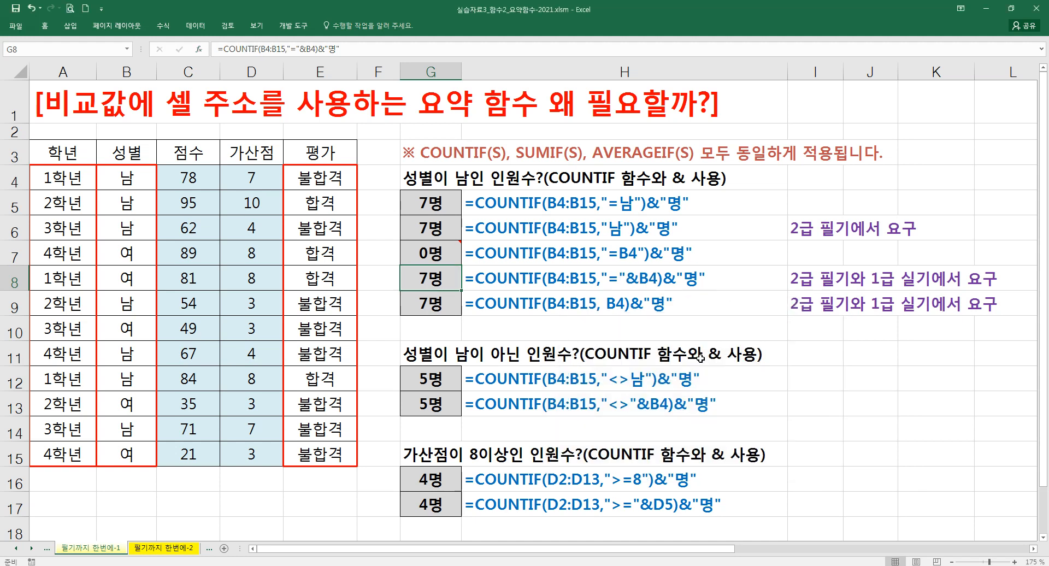
# Inspect the COUNTIF formula in G9, which uses B4 alone as the criteria, without changing it.
pyautogui.click(436, 305)
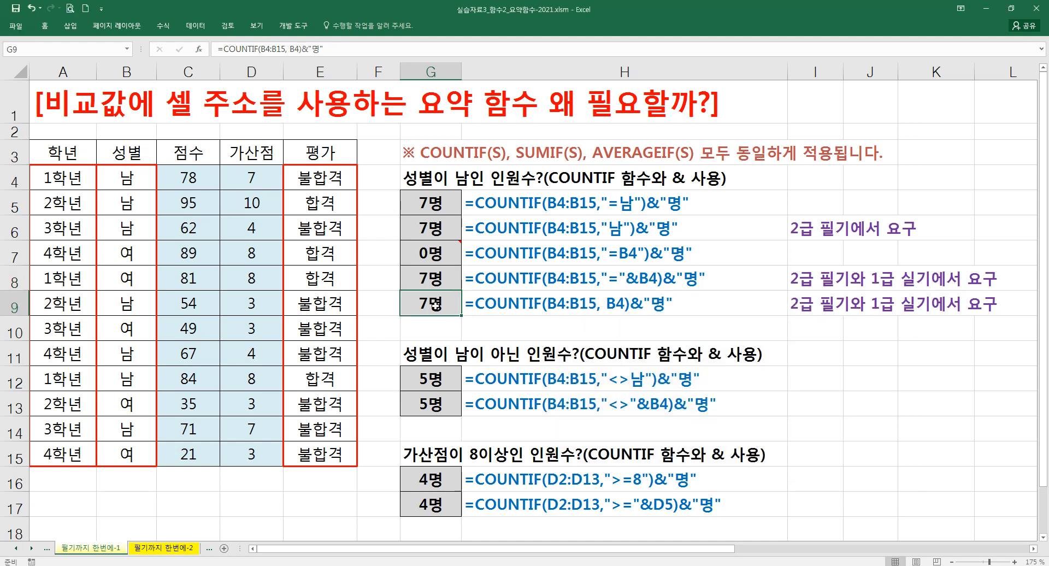
pyautogui.doubleClick(435, 305)
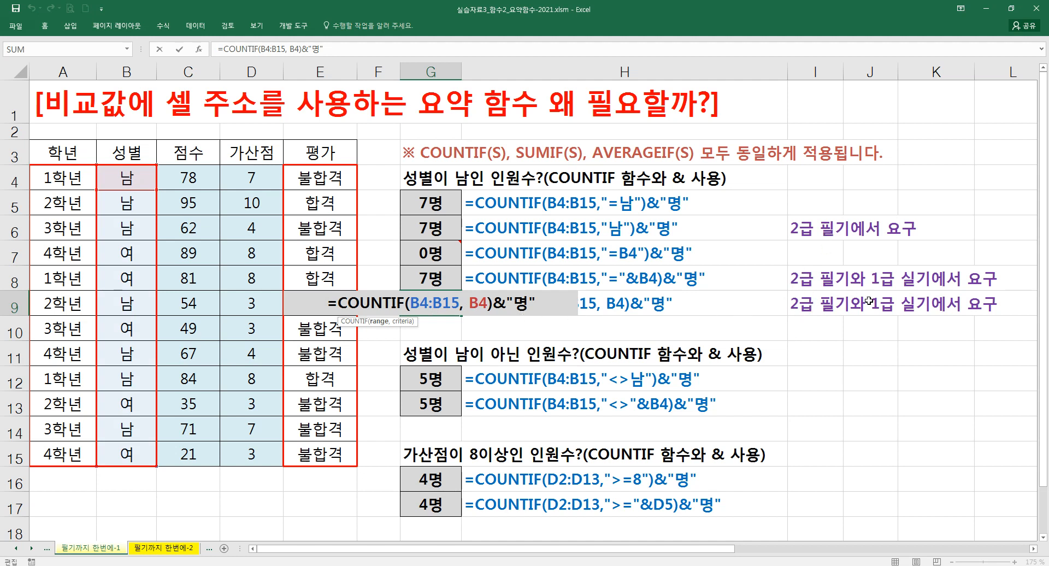
pyautogui.press('Escape')
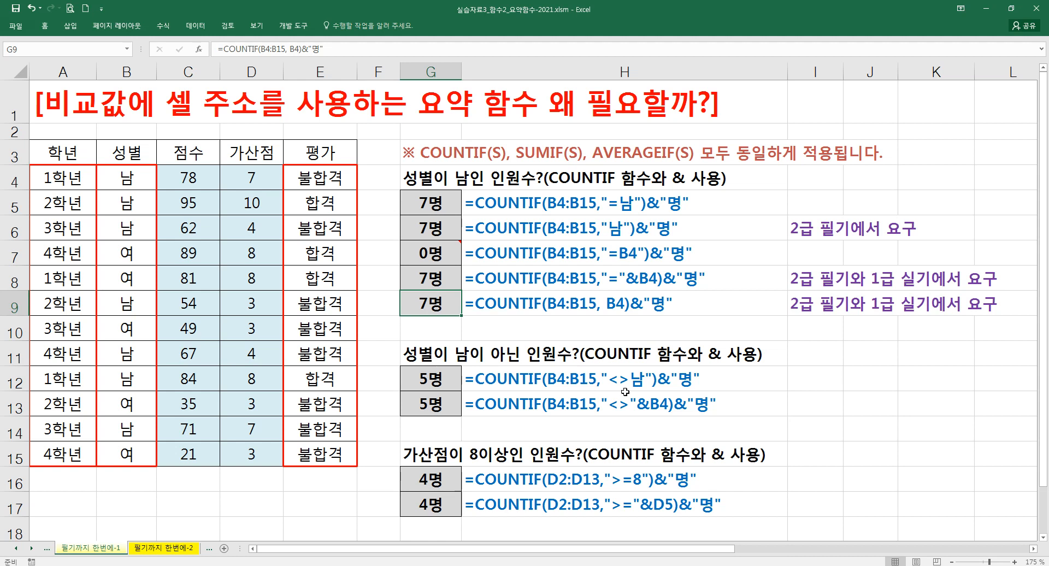
# Examine the COUNTIF range and criteria arguments in G12 and G13, comparing the literal and cell-reference forms of the <> condition.
pyautogui.click(434, 380)
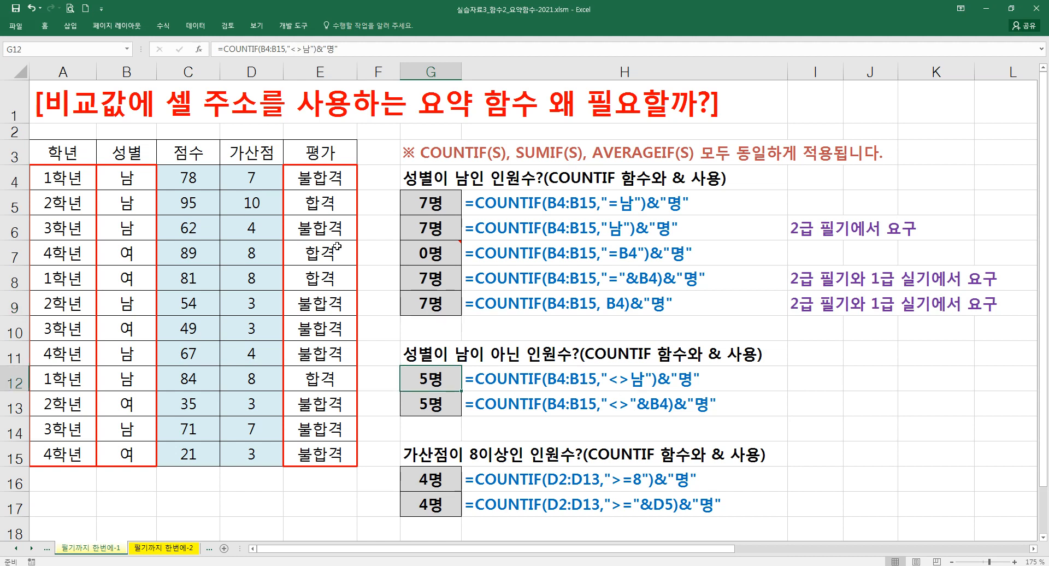
pyautogui.click(199, 50)
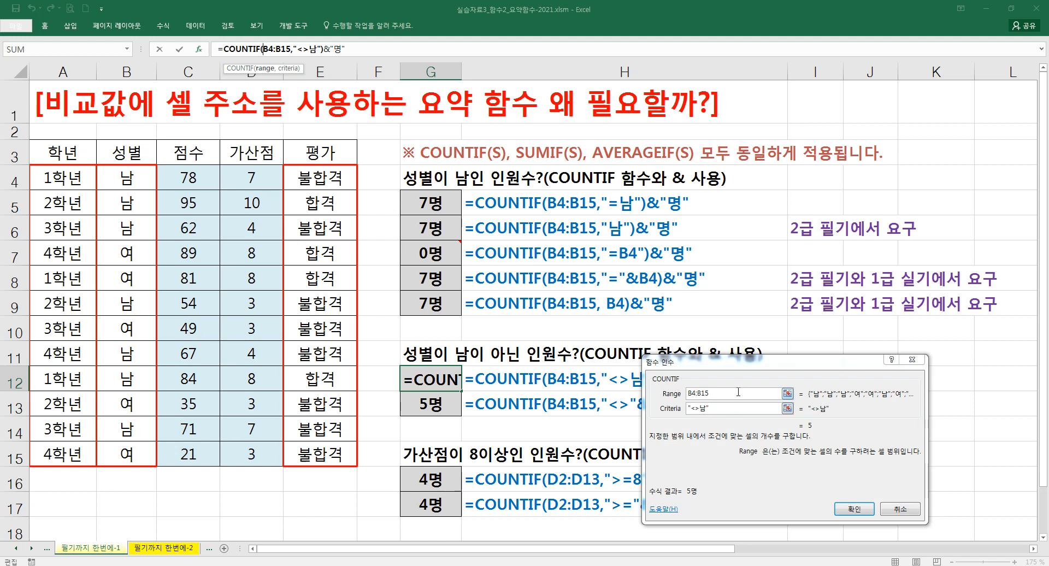
pyautogui.press('Return')
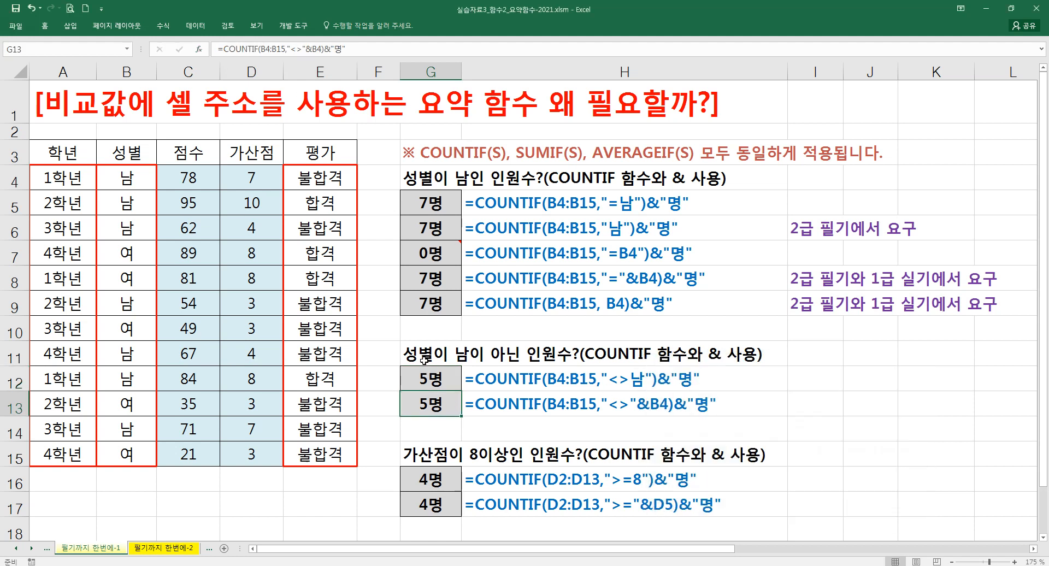
pyautogui.click(199, 49)
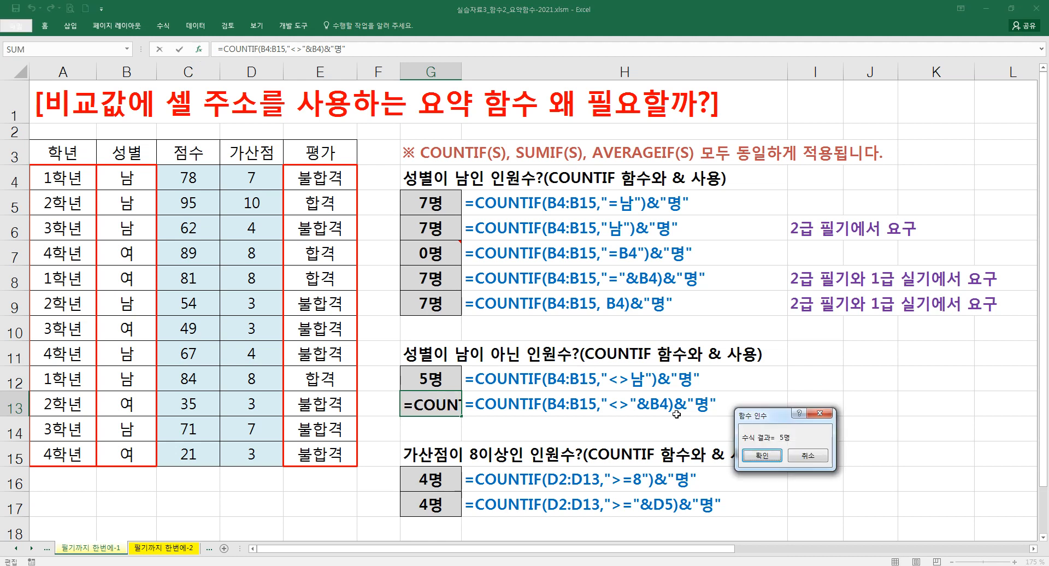
pyautogui.click(268, 49)
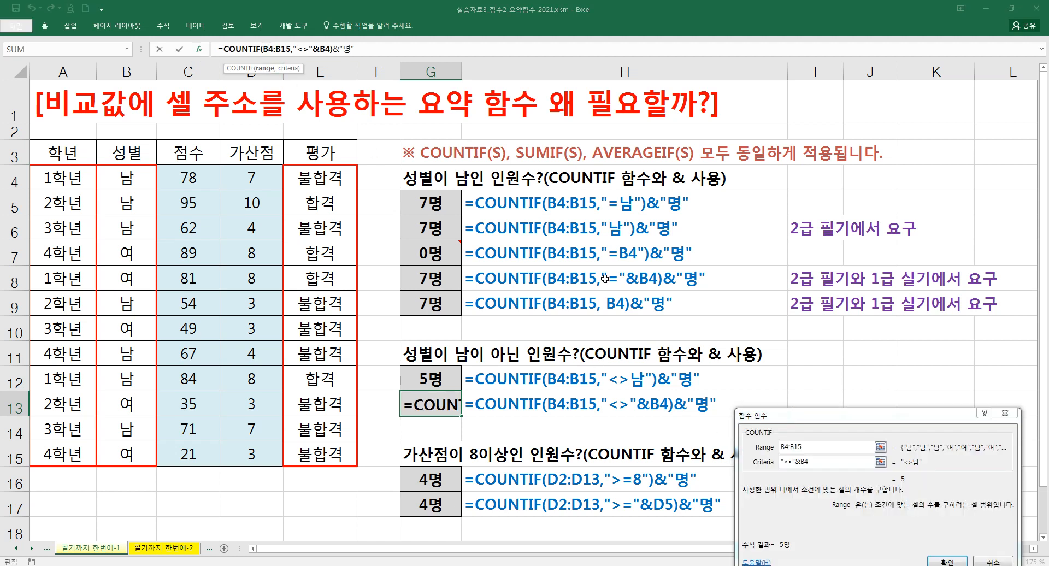
pyautogui.moveTo(773, 415); pyautogui.dragTo(753, 288)
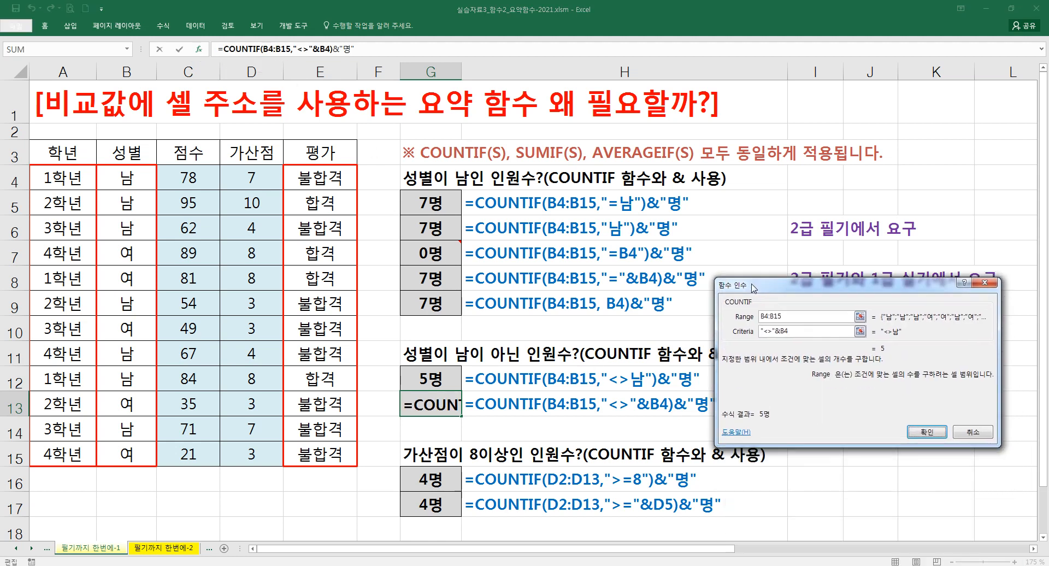
pyautogui.click(793, 333)
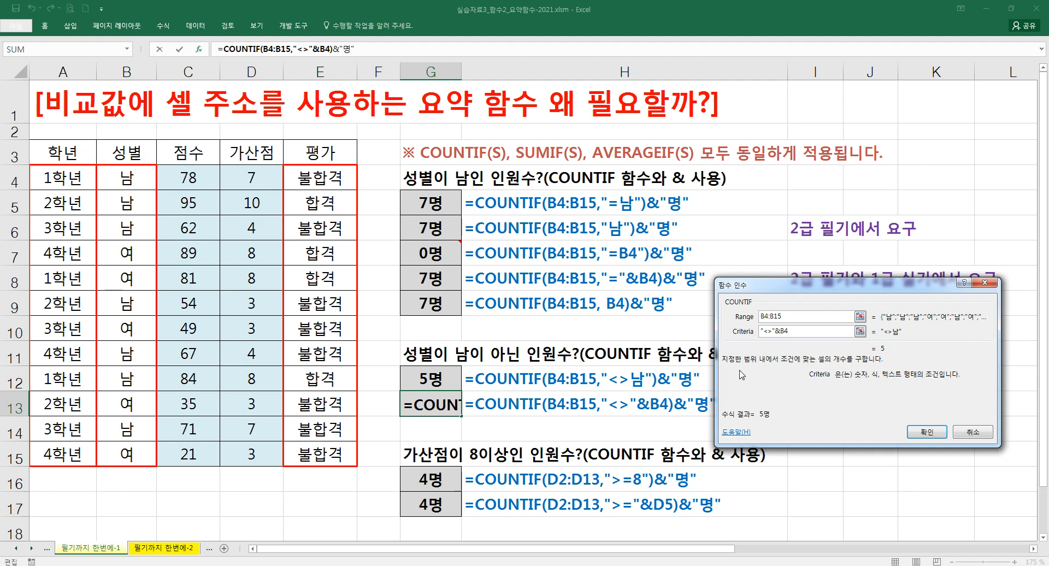
pyautogui.press('Return')
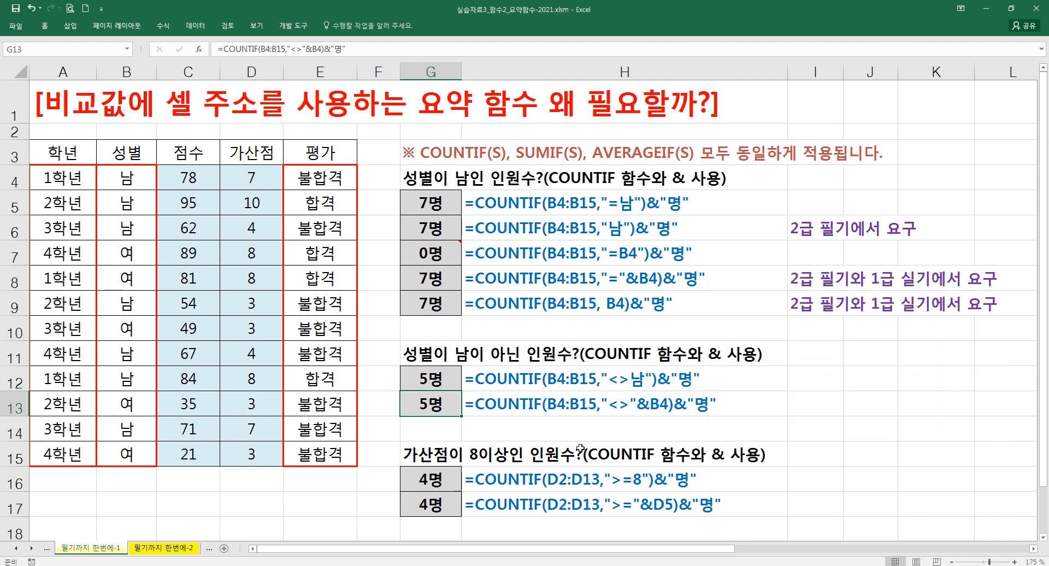
# Inspect the COUNTIF formulas in G16 and G17, comparing the literal and cell-reference forms of the >= condition.
pyautogui.doubleClick(440, 479)
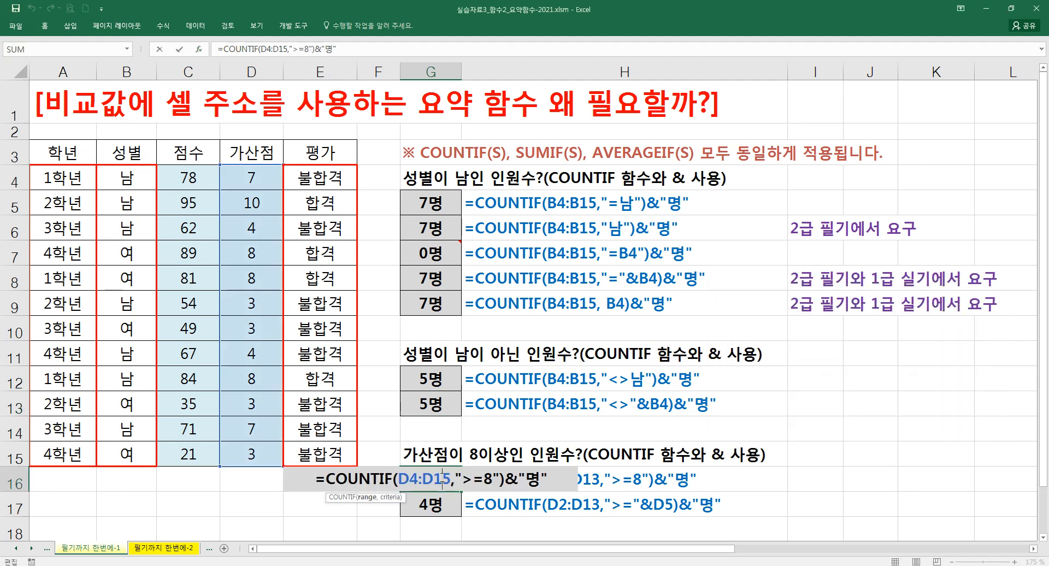
pyautogui.press('Return')
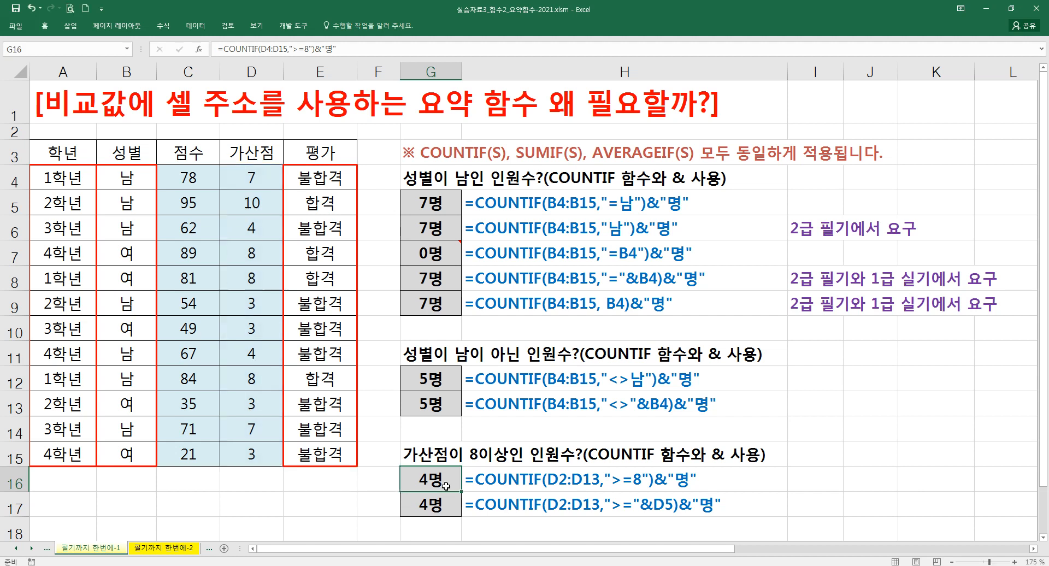
pyautogui.doubleClick(445, 497)
pyautogui.moveTo(448, 503); pyautogui.dragTo(510, 503)
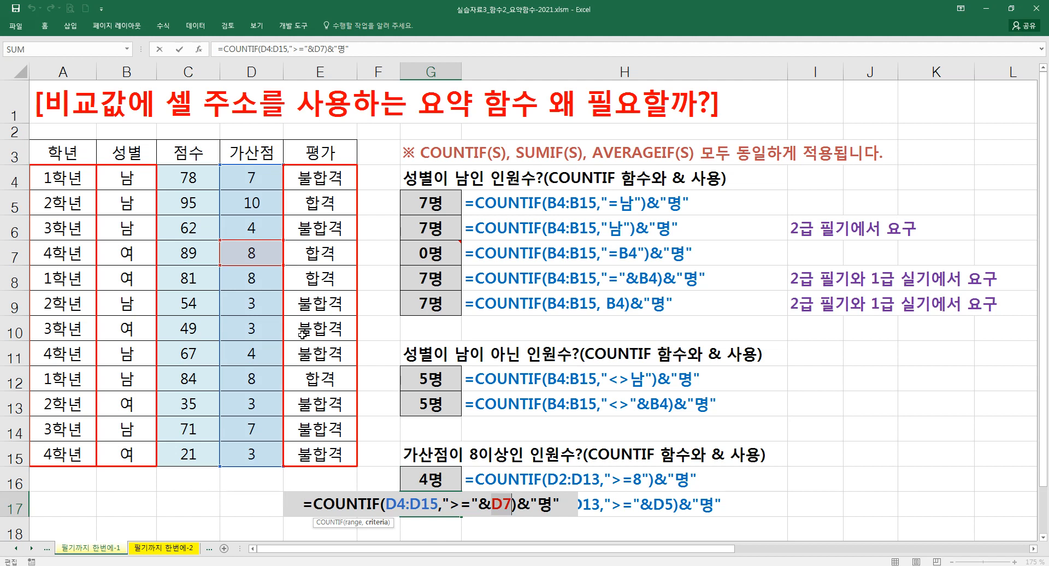
pyautogui.press('Escape')
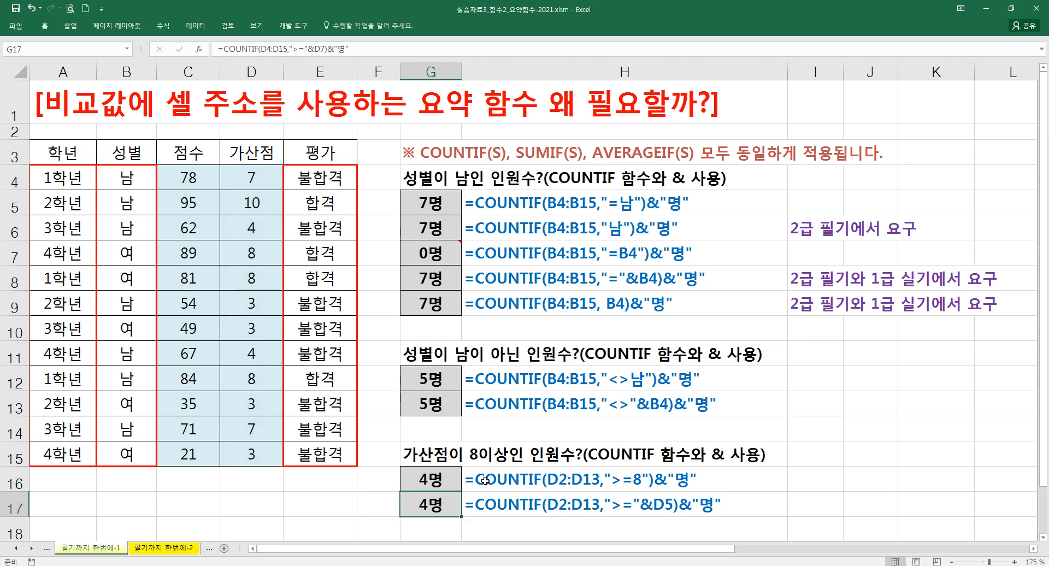
pyautogui.doubleClick(448, 504)
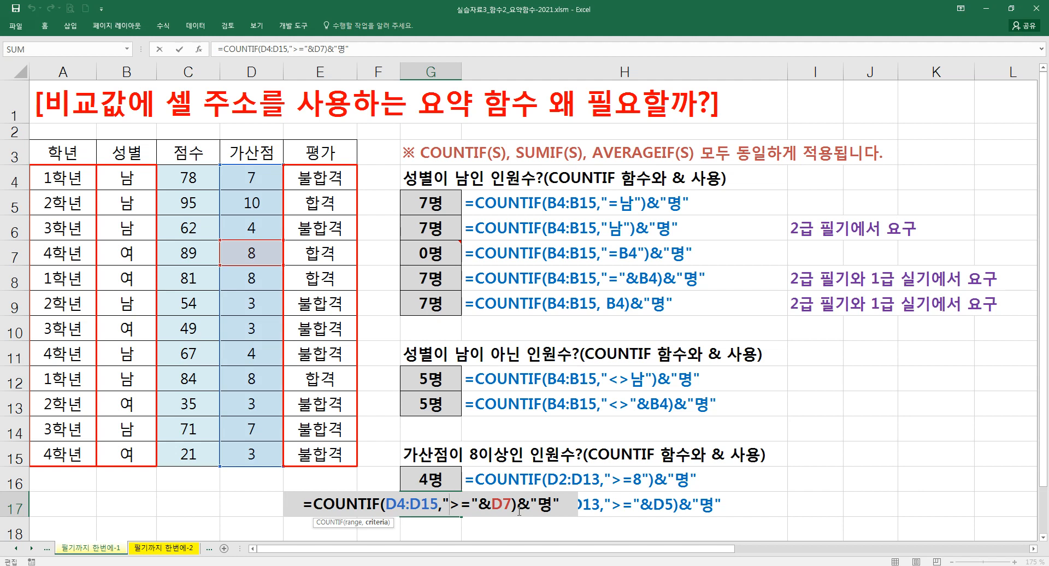
pyautogui.press('Escape')
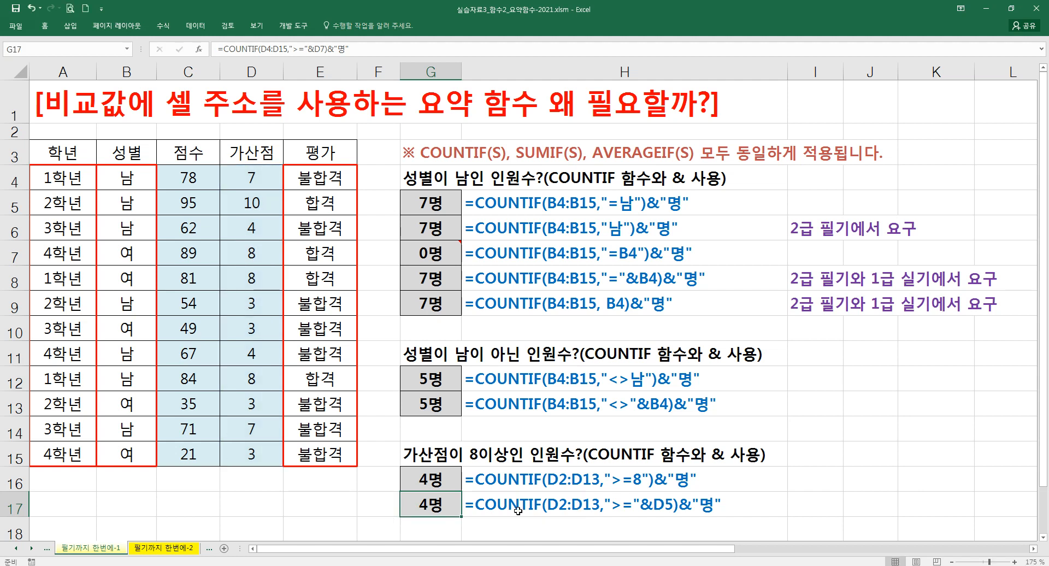
# Re-enter the 수식보기 formulas in H17, H13 and H16 to refresh the formula text they display.
pyautogui.click(499, 485)
pyautogui.click(499, 504)
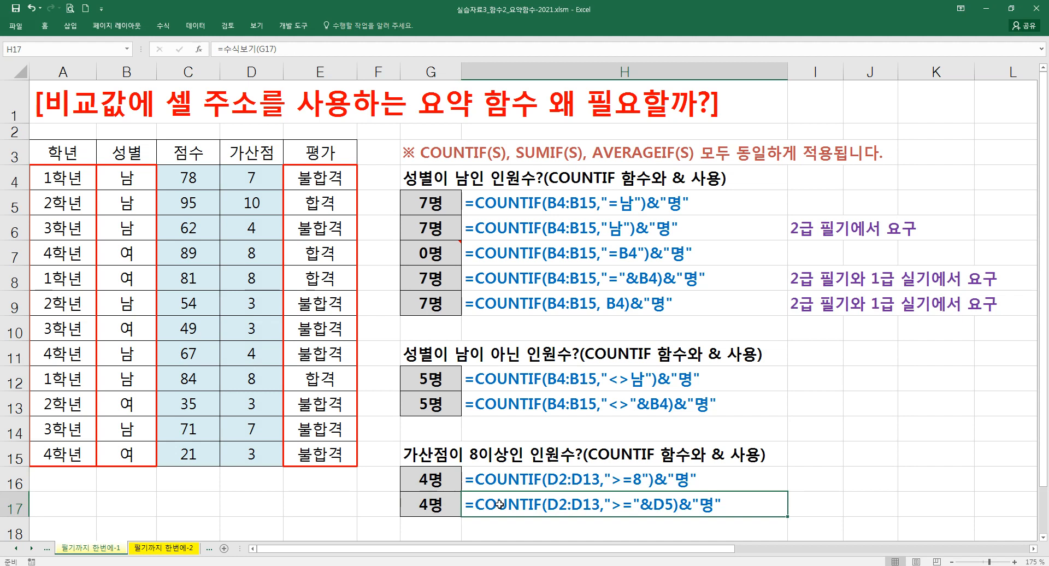
pyautogui.doubleClick(500, 504)
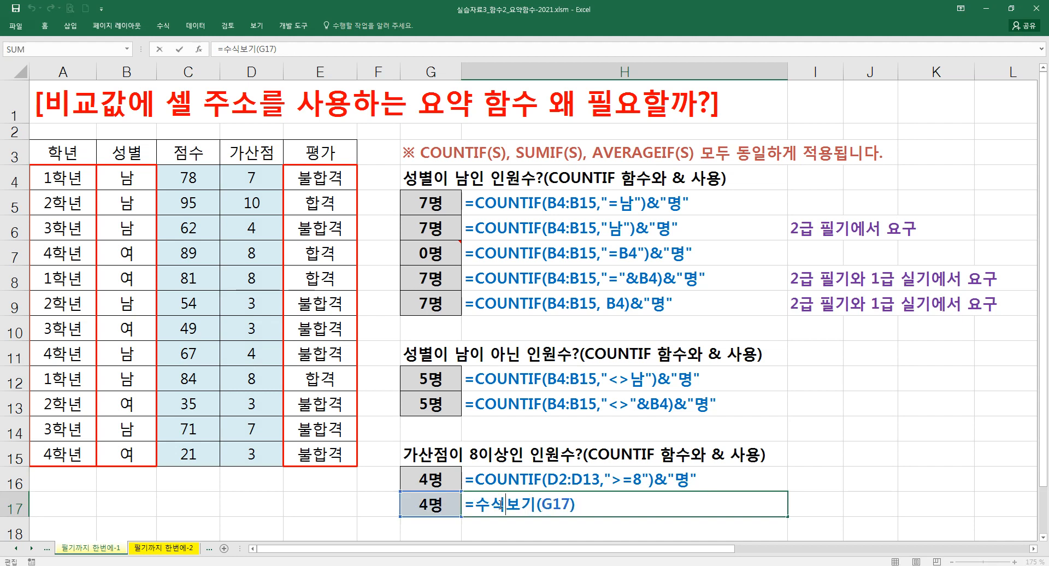
pyautogui.press('Return')
pyautogui.click(507, 464)
pyautogui.click(507, 439)
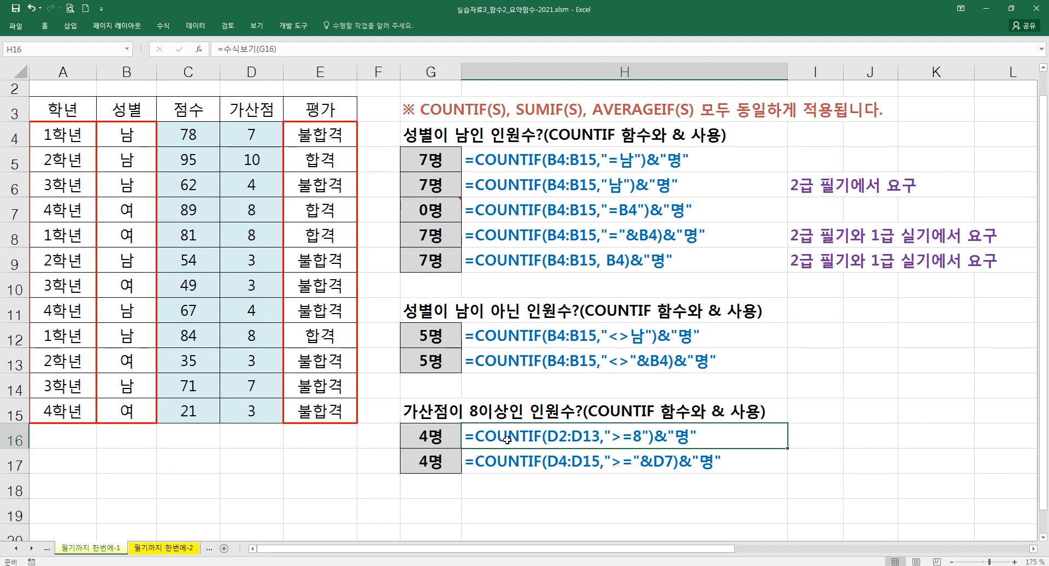
pyautogui.doubleClick(504, 362)
pyautogui.press('Return')
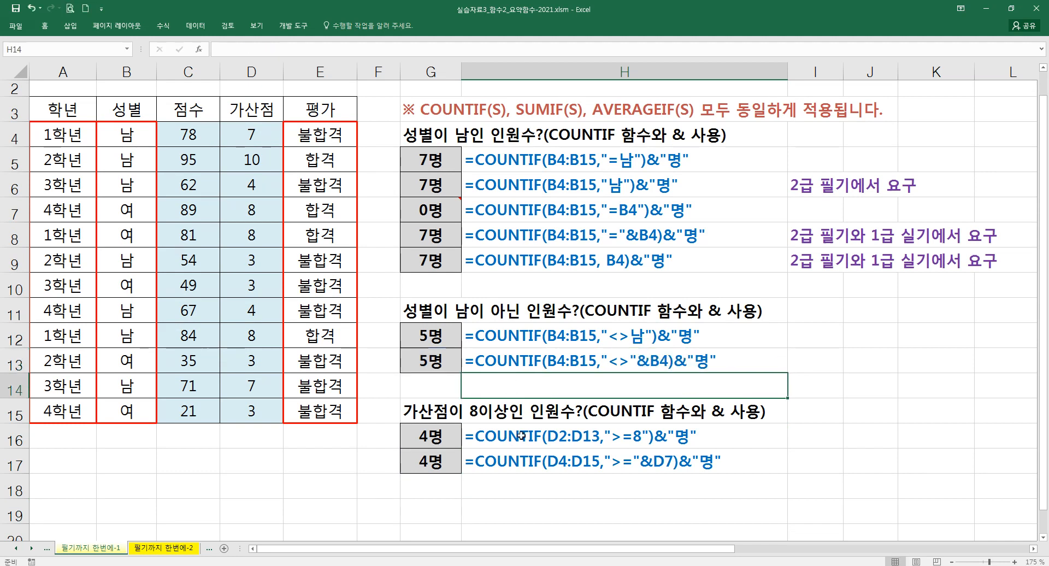
pyautogui.click(521, 438)
pyautogui.doubleClick(521, 439)
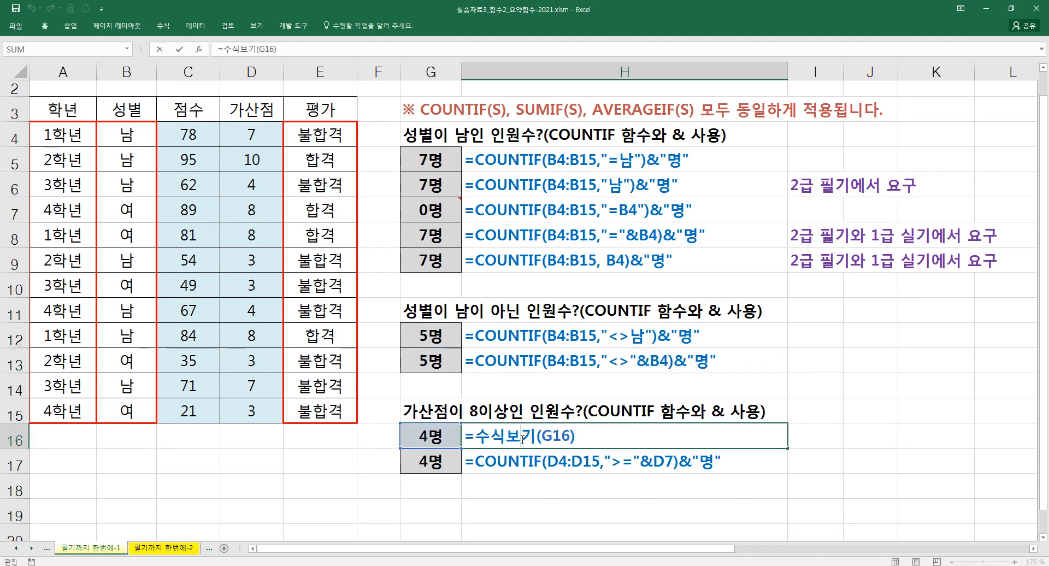
pyautogui.press('Return')
pyautogui.scroll(1, 521, 439)
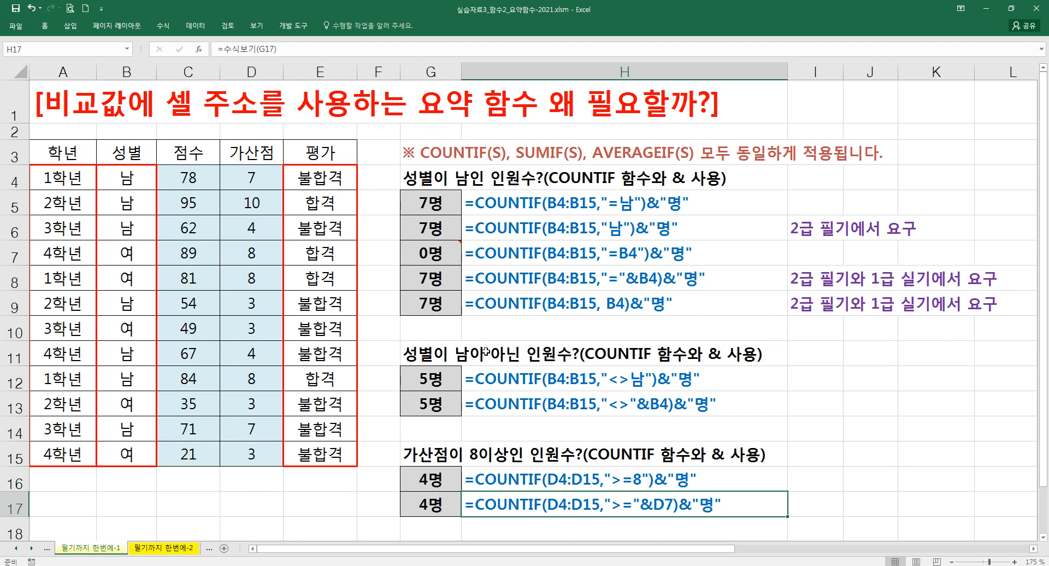
pyautogui.moveTo(441, 204); pyautogui.dragTo(441, 312)
pyautogui.click(448, 330)
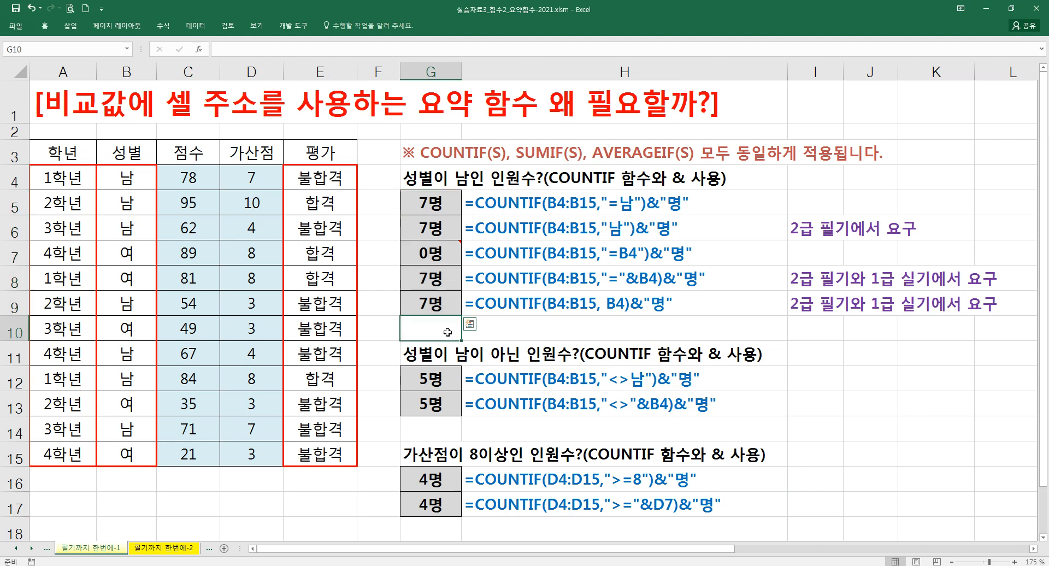
pyautogui.click(448, 374)
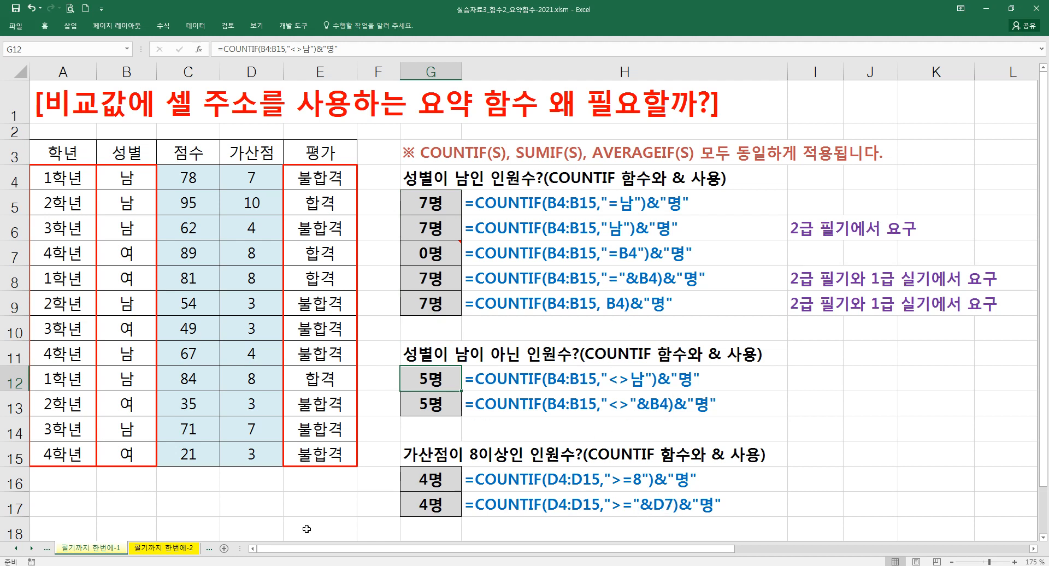
# Switch to the sheet 필기까지 한번에-2 and look over the city data in [표1].
pyautogui.click(176, 548)
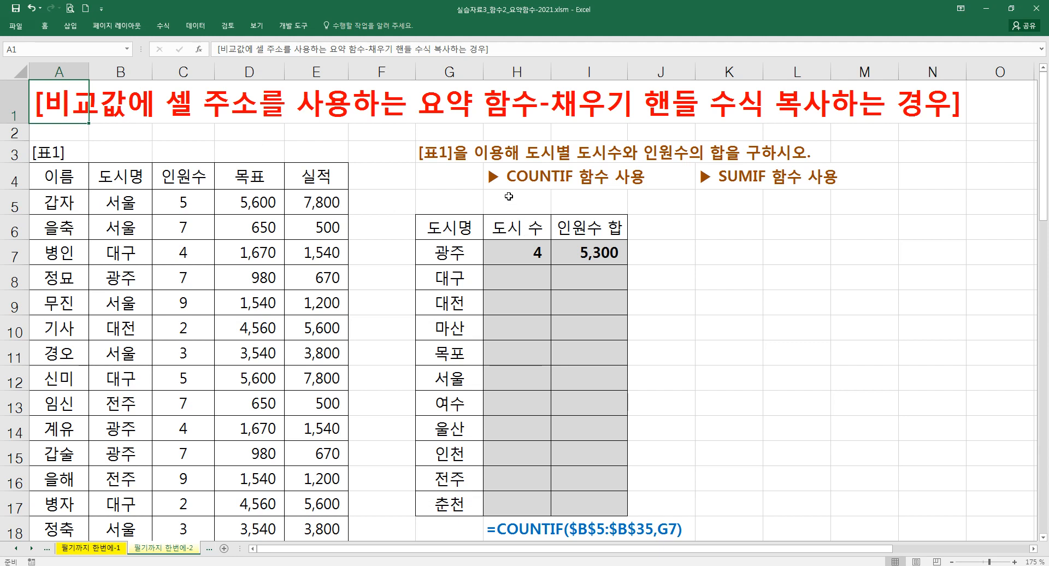
pyautogui.moveTo(62, 176); pyautogui.dragTo(281, 324)
pyautogui.scroll(-3, 281, 328)
pyautogui.scroll(2, 282, 348)
pyautogui.scroll(1, 281, 348)
# Delete the existing COUNTIF formula from H7, the 도시 수 cell for 광주.
pyautogui.click(459, 251)
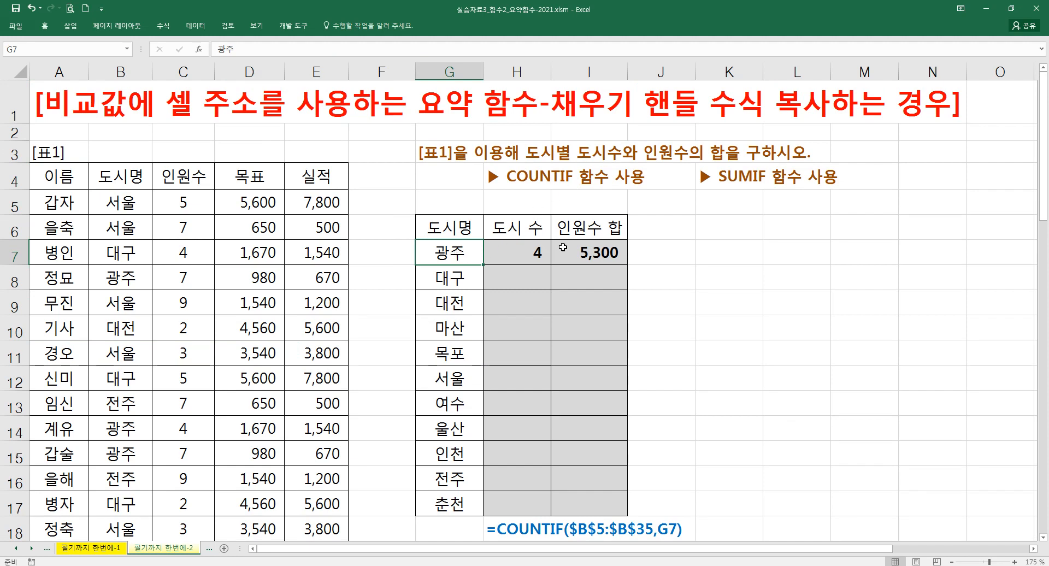
pyautogui.click(524, 255)
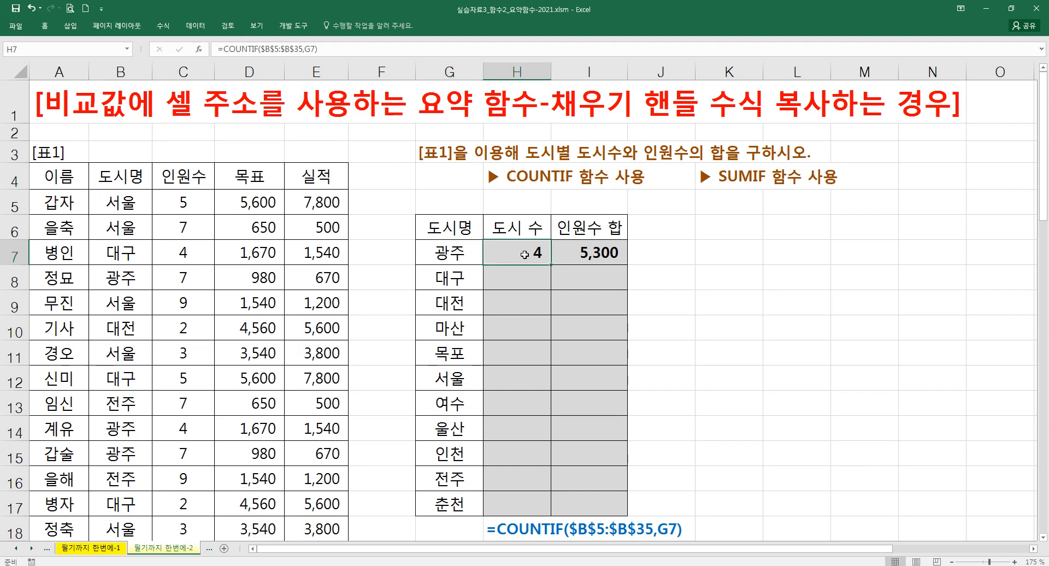
pyautogui.press('Delete')
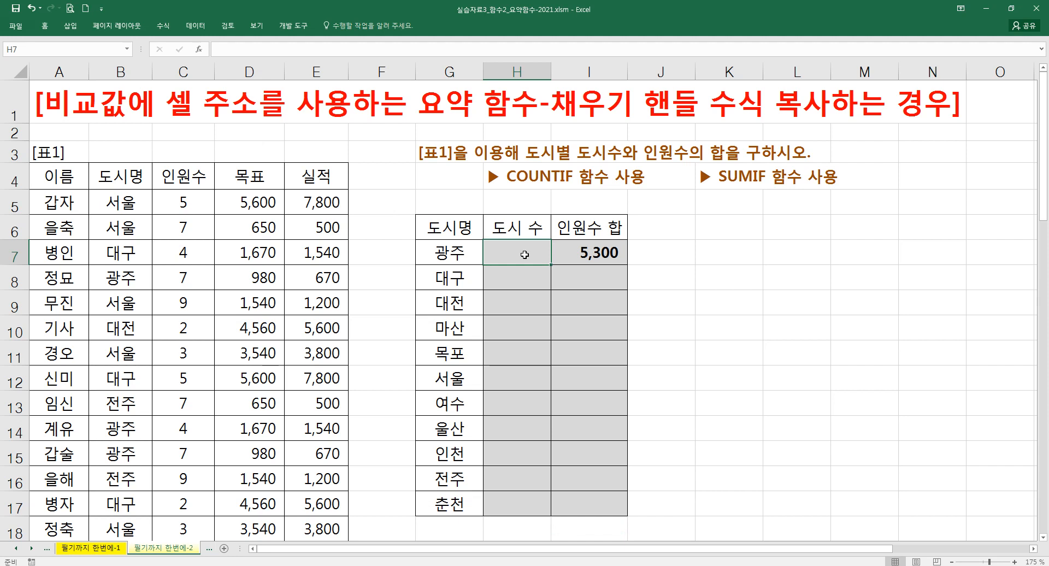
# Start a COUNTIF function in H7, the 도시 수 cell for 광주, and open its function arguments.
pyautogui.write('=cou')
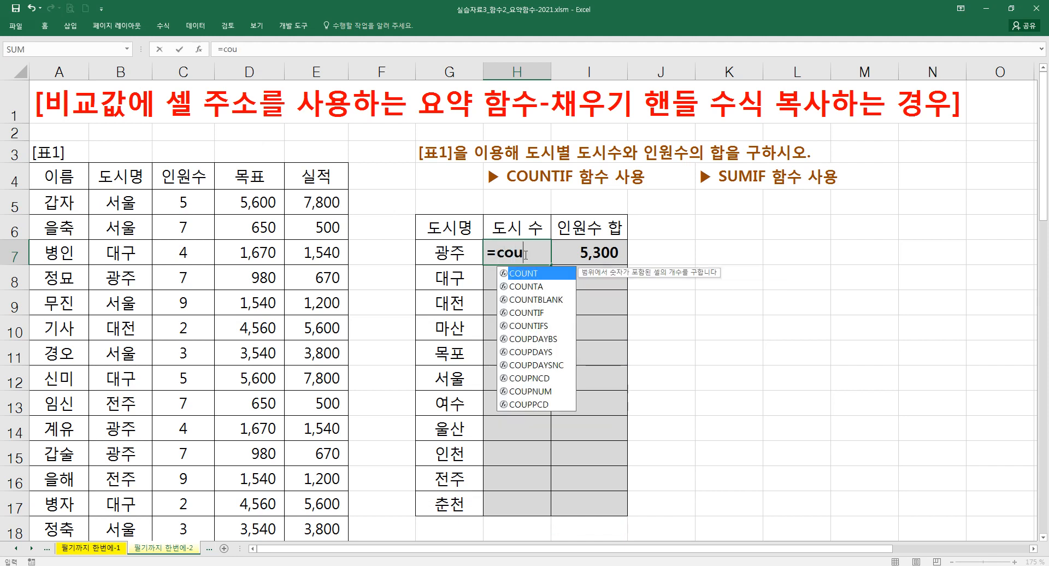
pyautogui.press('Down')
pyautogui.press('Down')
pyautogui.press('Down')
pyautogui.press('Tab')
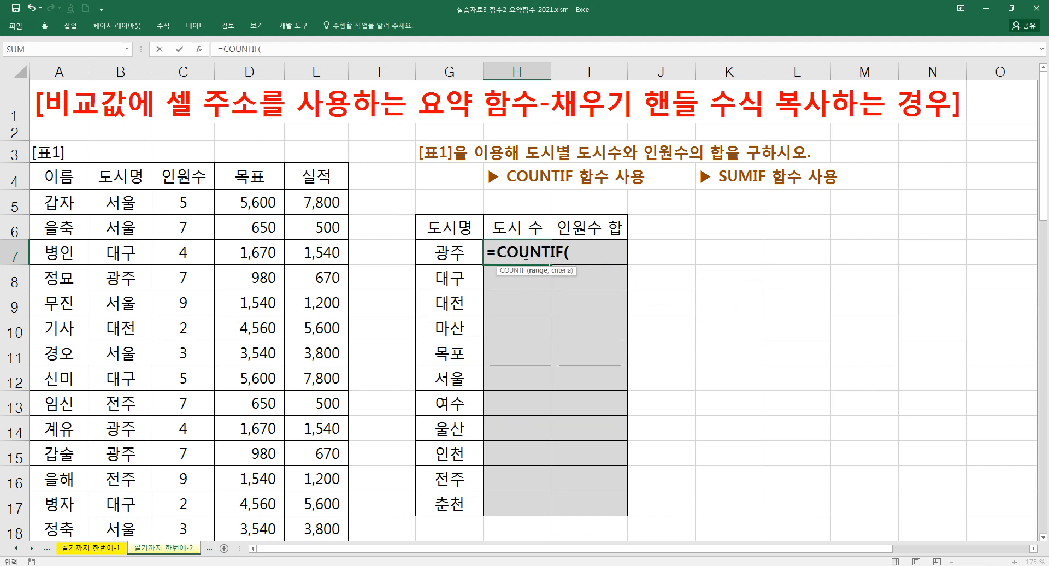
pyautogui.hotkey('ctrl', 'a')
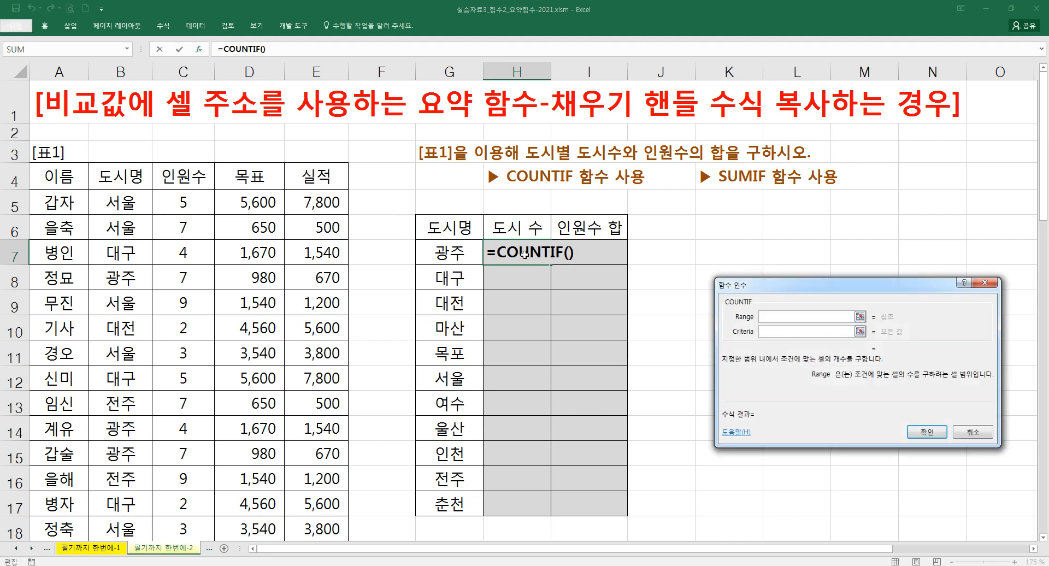
# Set the COUNTIF range to the city names in B5:B35.
pyautogui.click(106, 198)
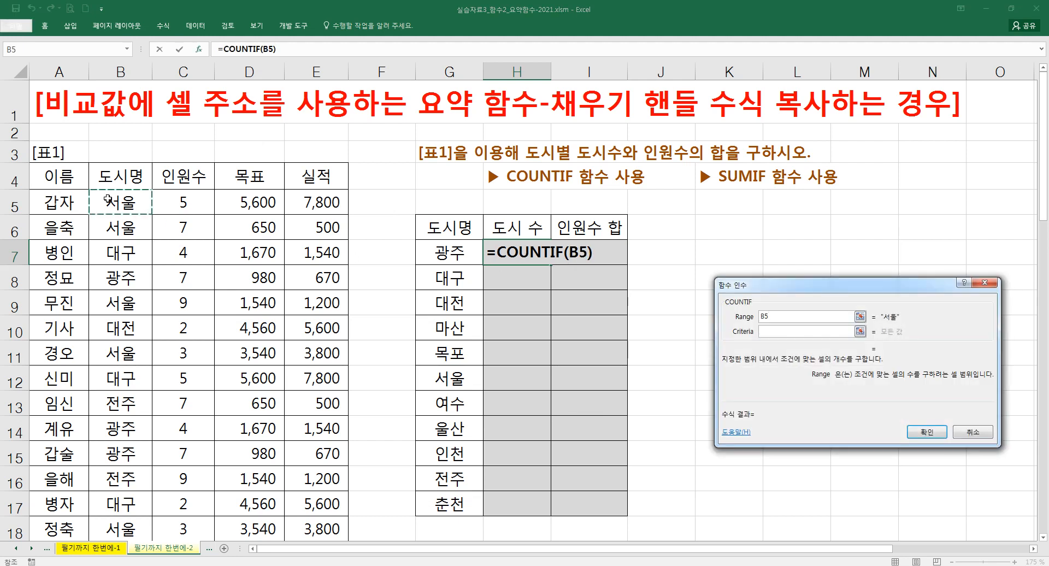
pyautogui.hotkey('ctrl', 'shift', 'Down')
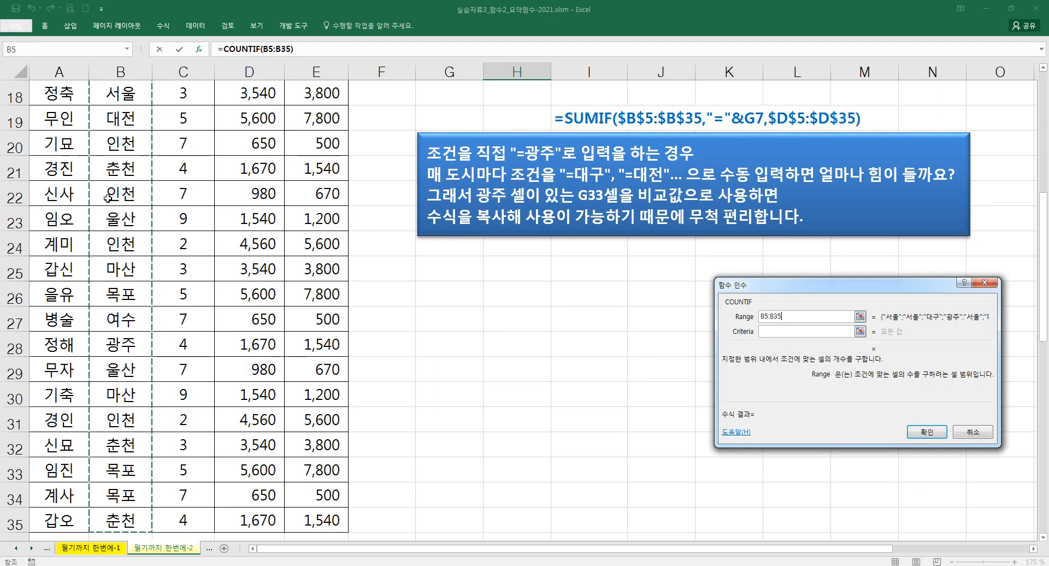
pyautogui.scroll(3, 330, 305)
pyautogui.scroll(2, 330, 304)
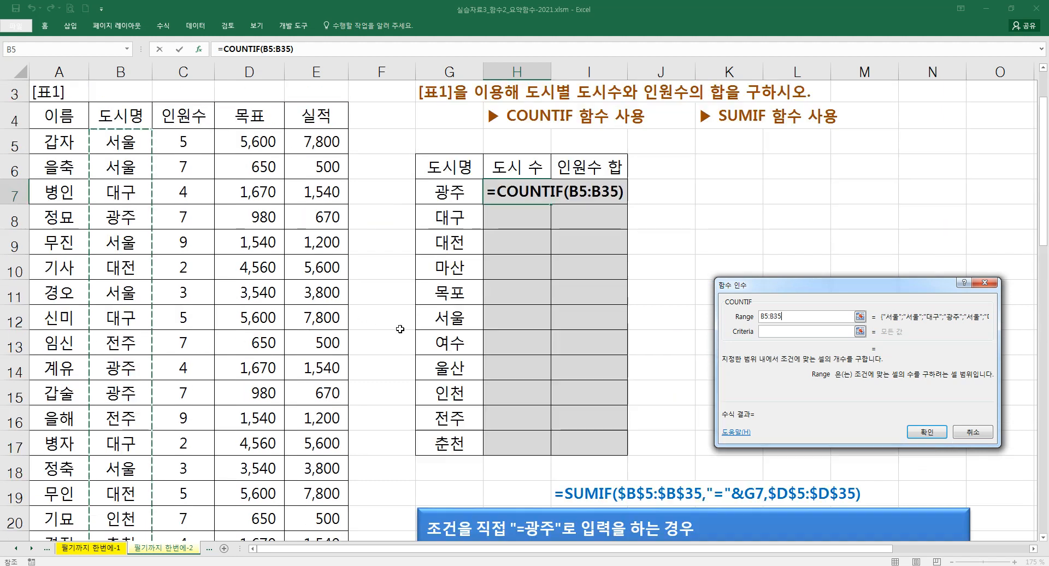
pyautogui.moveTo(728, 288); pyautogui.dragTo(672, 188)
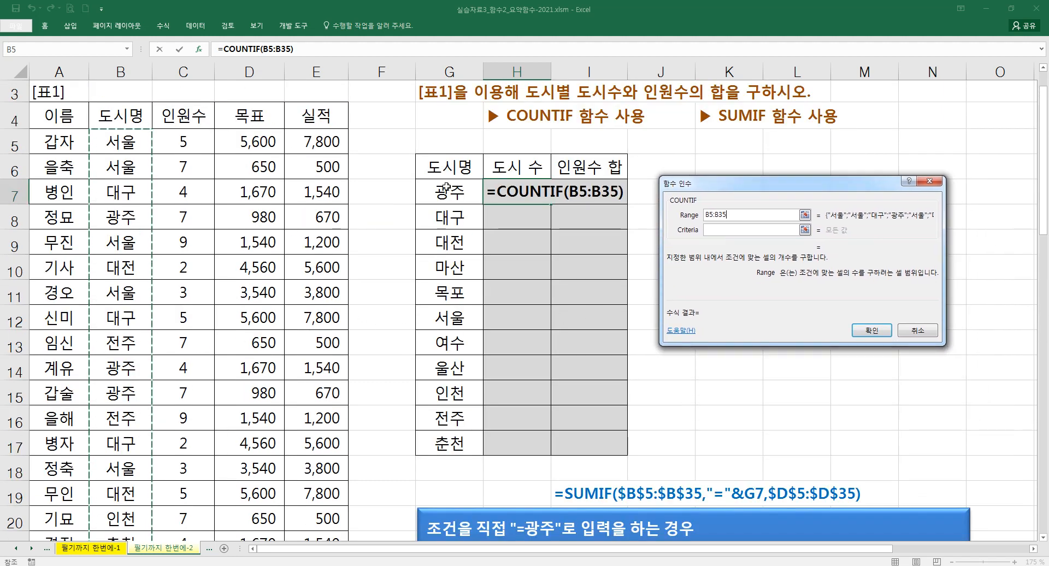
pyautogui.click(125, 143)
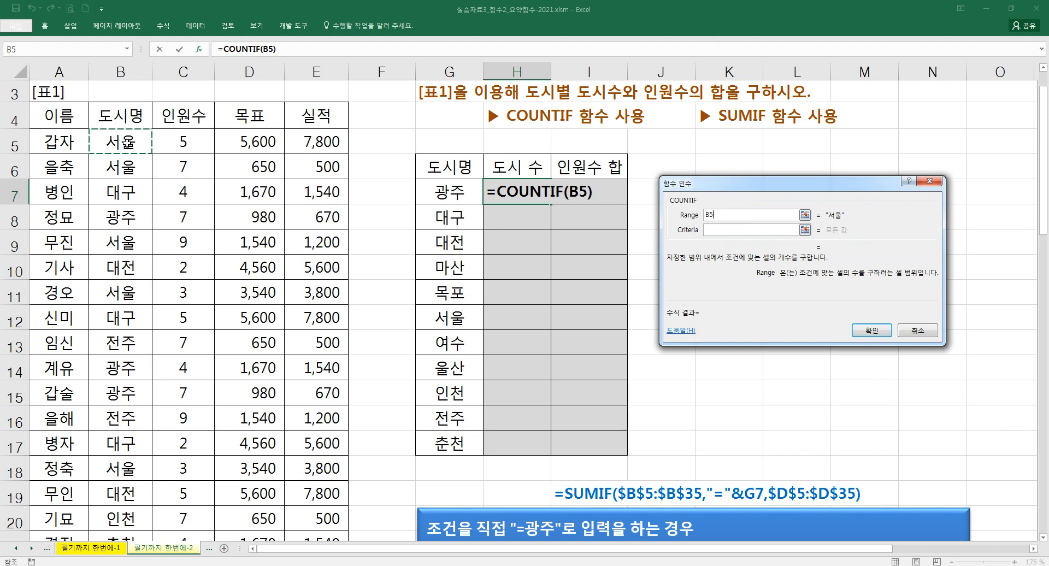
pyautogui.hotkey('ctrl', 'shift', 'Down')
pyautogui.scroll(3, 272, 235)
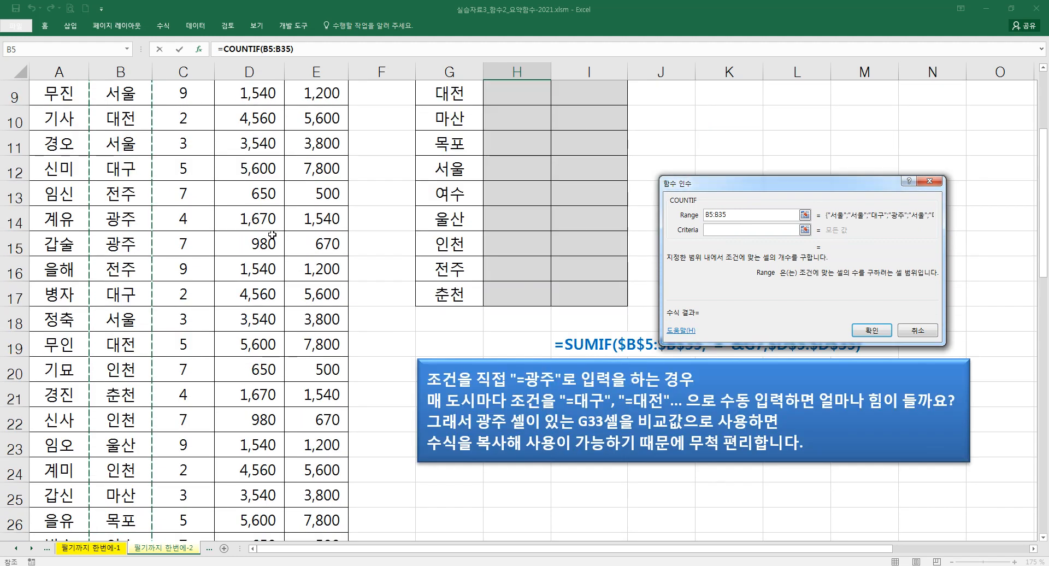
pyautogui.scroll(1, 272, 235)
# Set the COUNTIF criteria to the literal "=광주" and enter the formula in H7.
pyautogui.click(709, 230)
pyautogui.write('"=rhk')
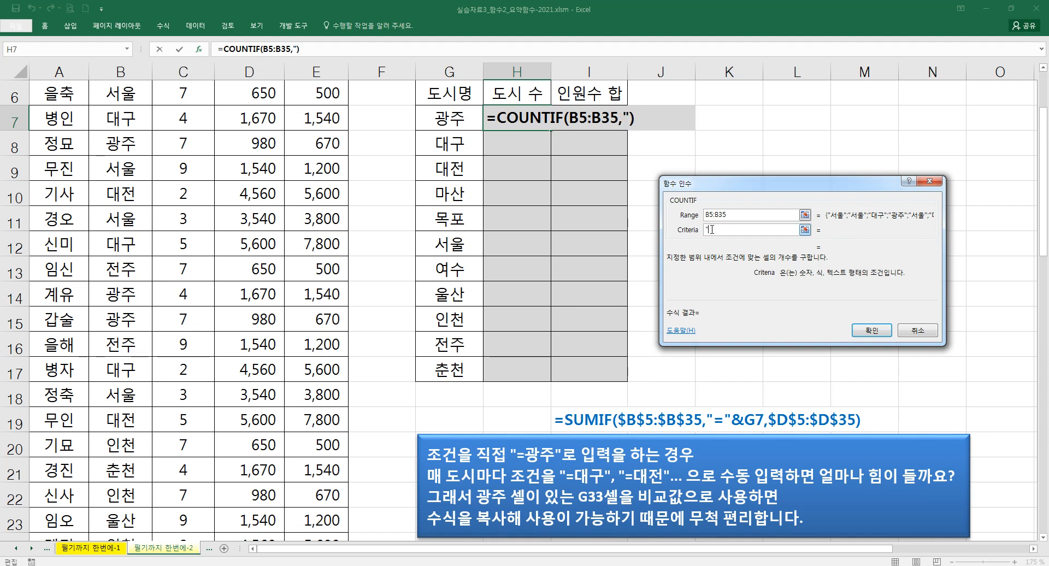
pyautogui.press('BackSpace')
pyautogui.press('BackSpace')
pyautogui.press('BackSpace')
pyautogui.write('과자')
pyautogui.press('BackSpace')
pyautogui.press('BackSpace')
pyautogui.press('BackSpace')
pyautogui.write('ㄱㅗㅏㅈ')
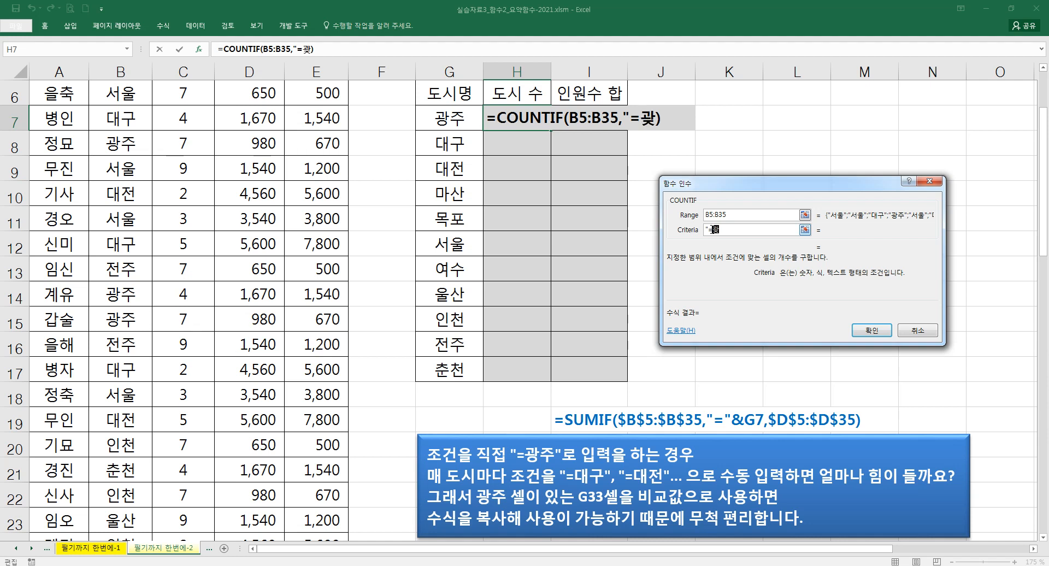
pyautogui.write('주"')
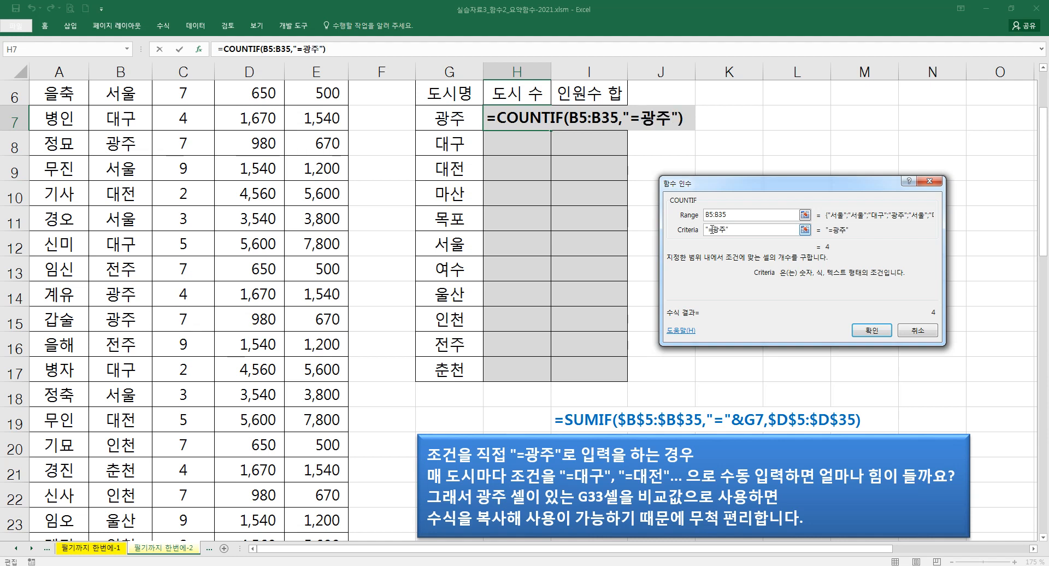
pyautogui.moveTo(742, 190); pyautogui.dragTo(725, 156)
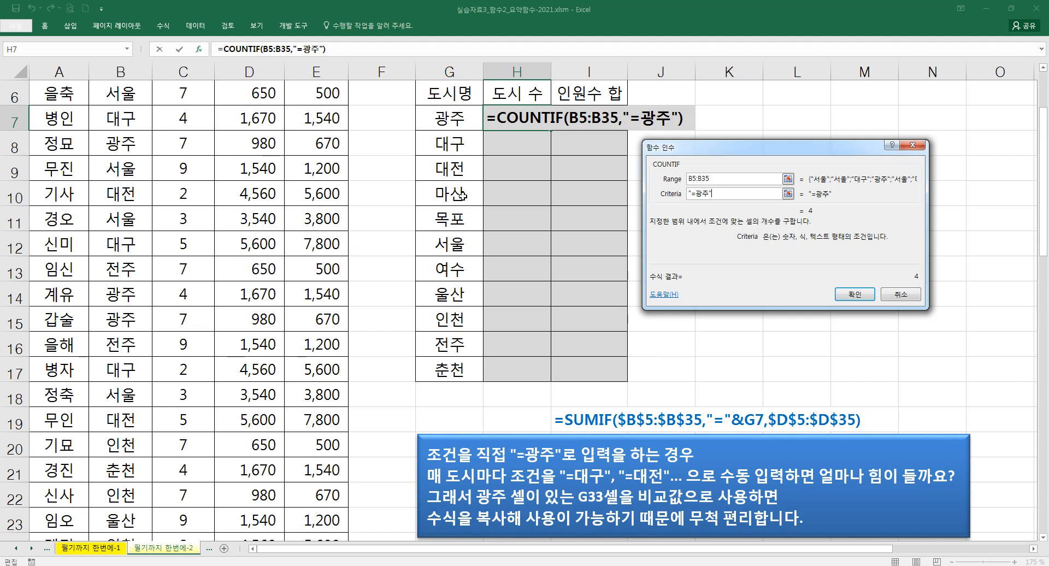
pyautogui.click(854, 294)
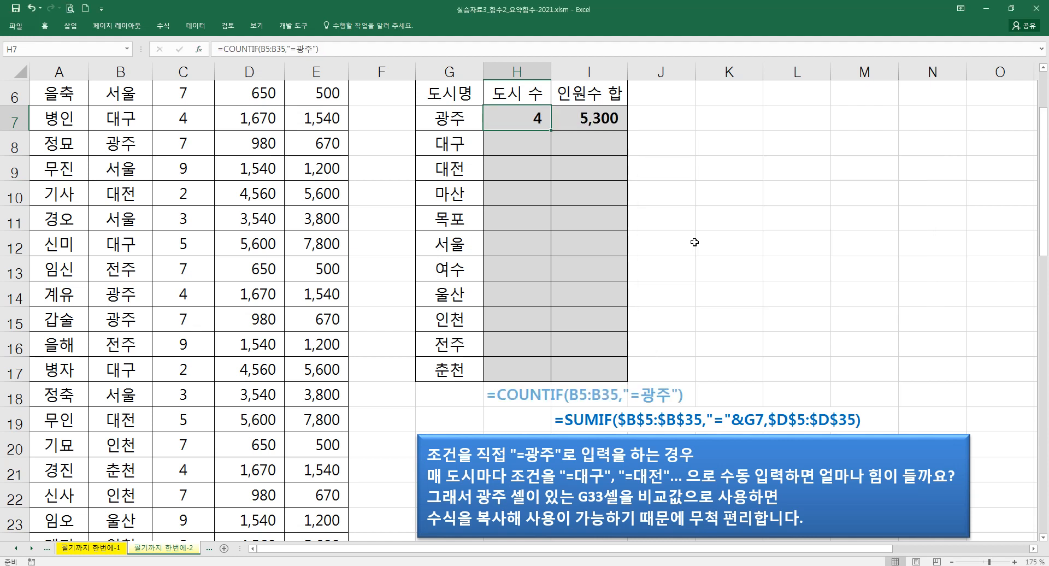
# Reopen the function arguments of the COUNTIF in H7 and replace its criteria with "="&G7.
pyautogui.doubleClick(531, 123)
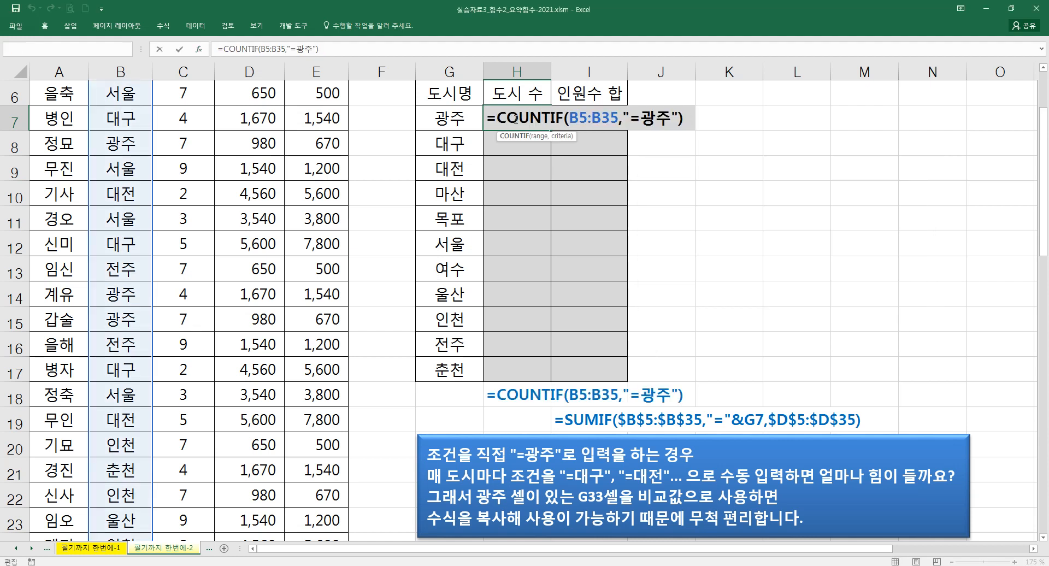
pyautogui.press('Escape')
pyautogui.click(199, 49)
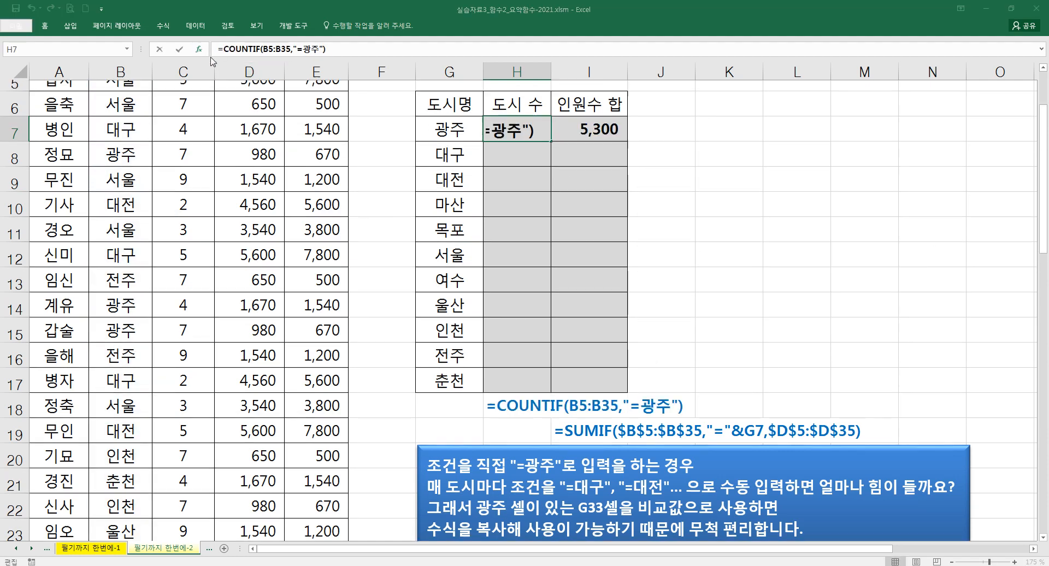
pyautogui.moveTo(658, 163); pyautogui.dragTo(528, 186)
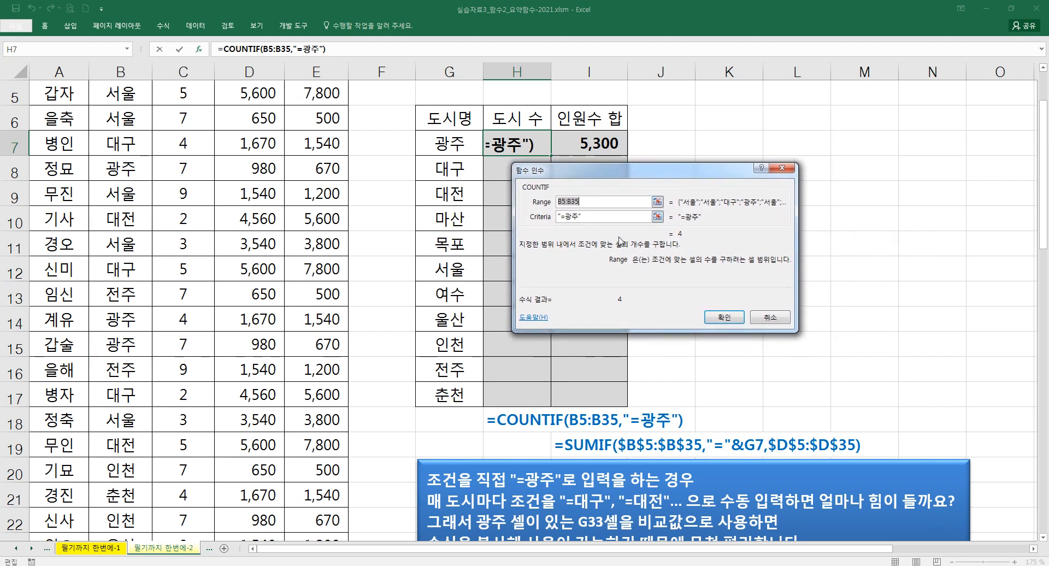
pyautogui.press('Tab')
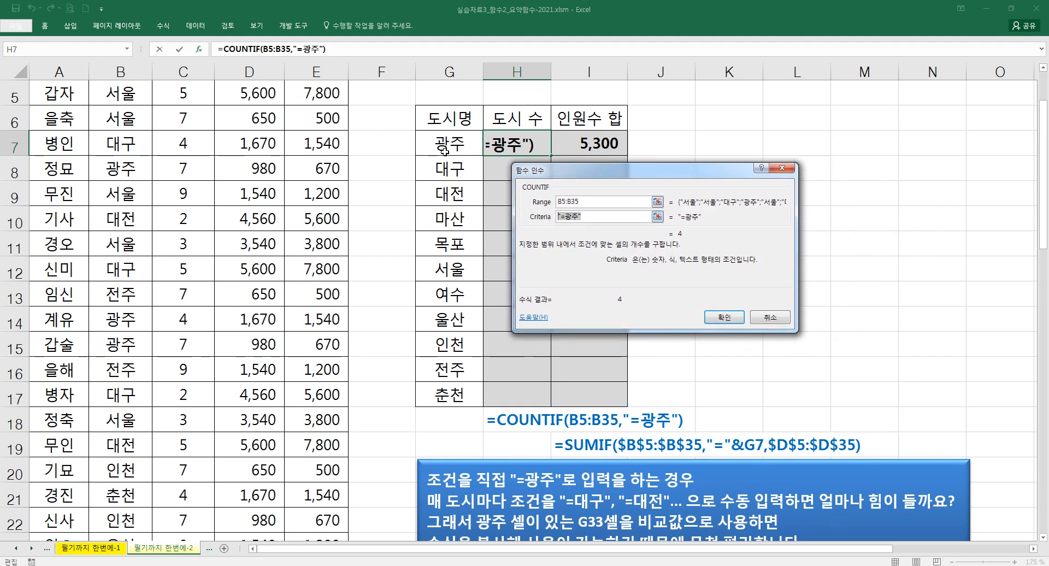
pyautogui.write('"="')
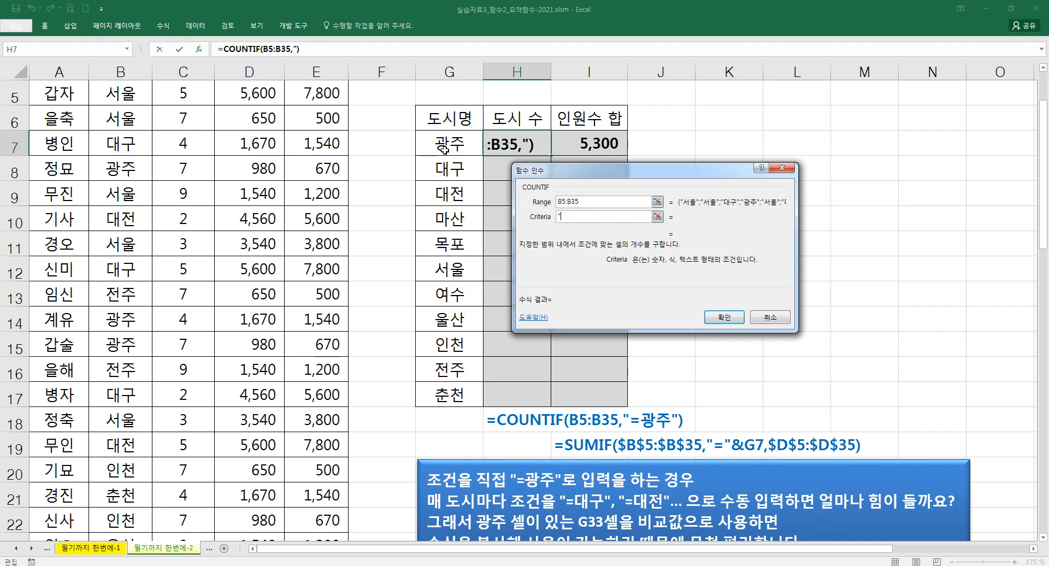
pyautogui.write('&')
pyautogui.click(443, 133)
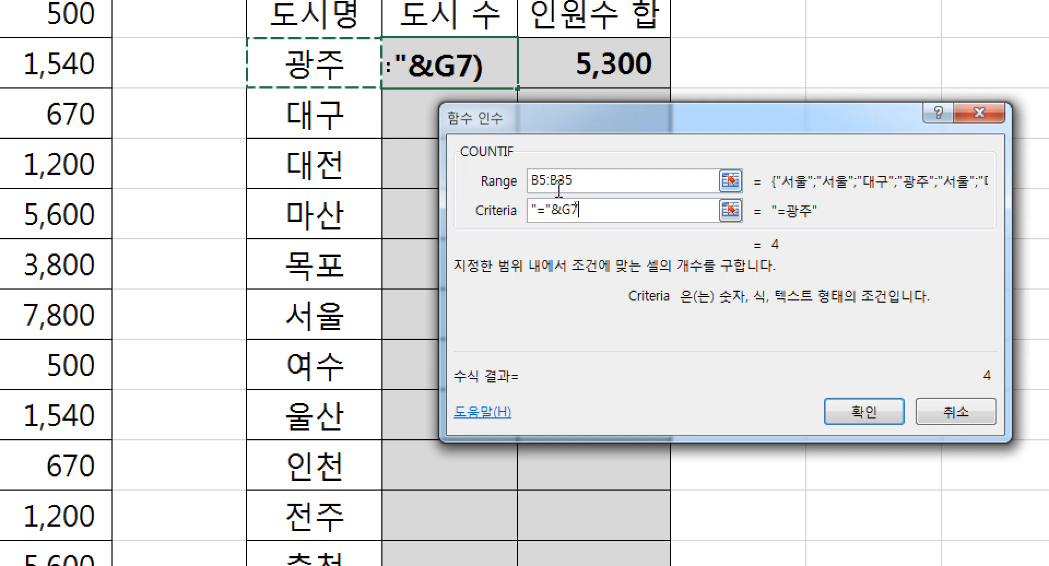
# Make the COUNTIF range absolute as $B$5:$B$35 and enter the revised formula in H7.
pyautogui.moveTo(583, 193); pyautogui.dragTo(533, 204)
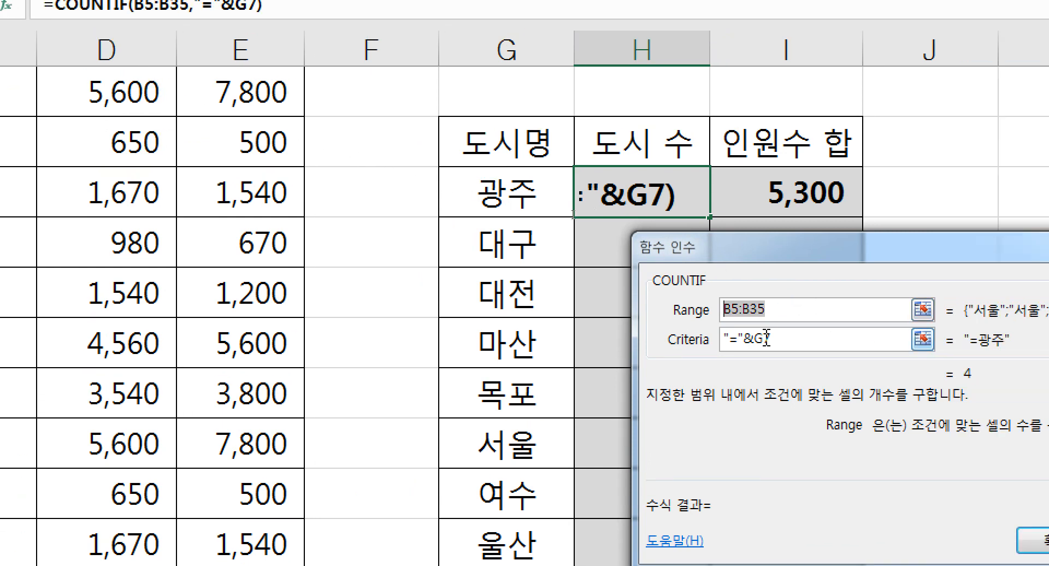
pyautogui.press('F4')
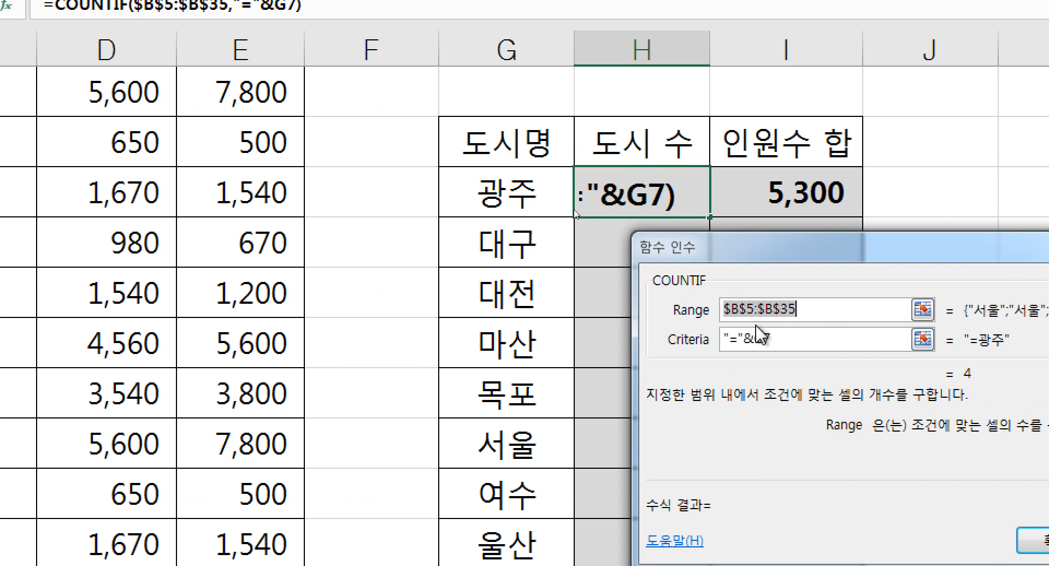
pyautogui.press('Return')
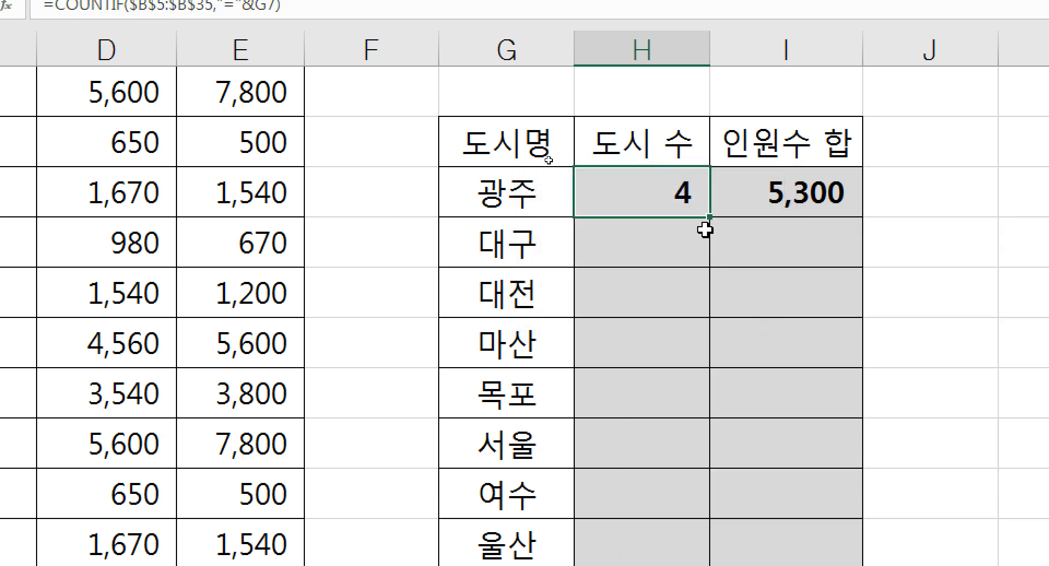
# Copy the COUNTIF formula from H7 down through H17 to fill the 도시 수 column.
pyautogui.moveTo(708, 221); pyautogui.dragTo(690, 503)
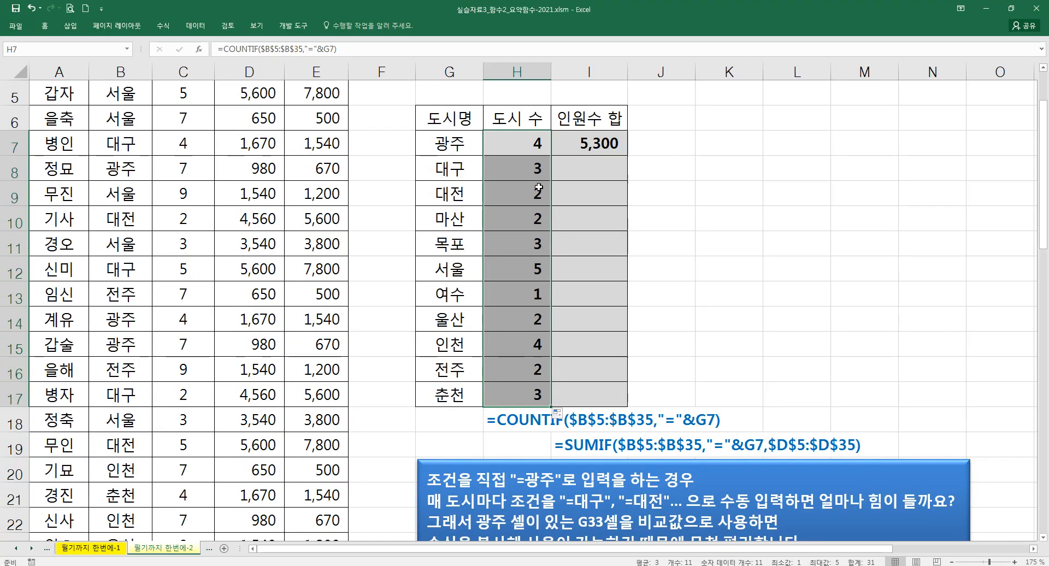
pyautogui.click(528, 149)
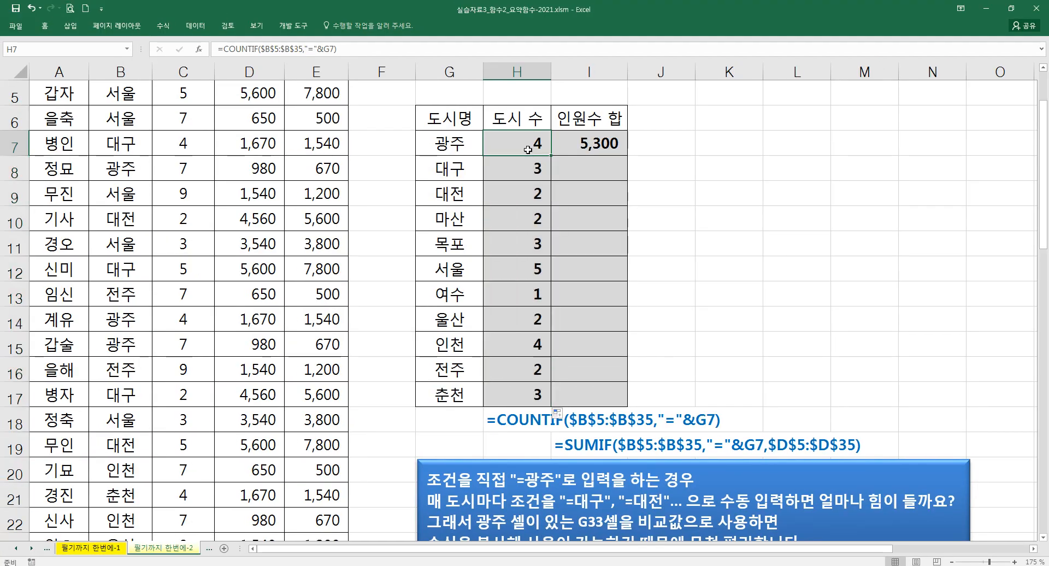
pyautogui.moveTo(528, 154); pyautogui.dragTo(524, 386)
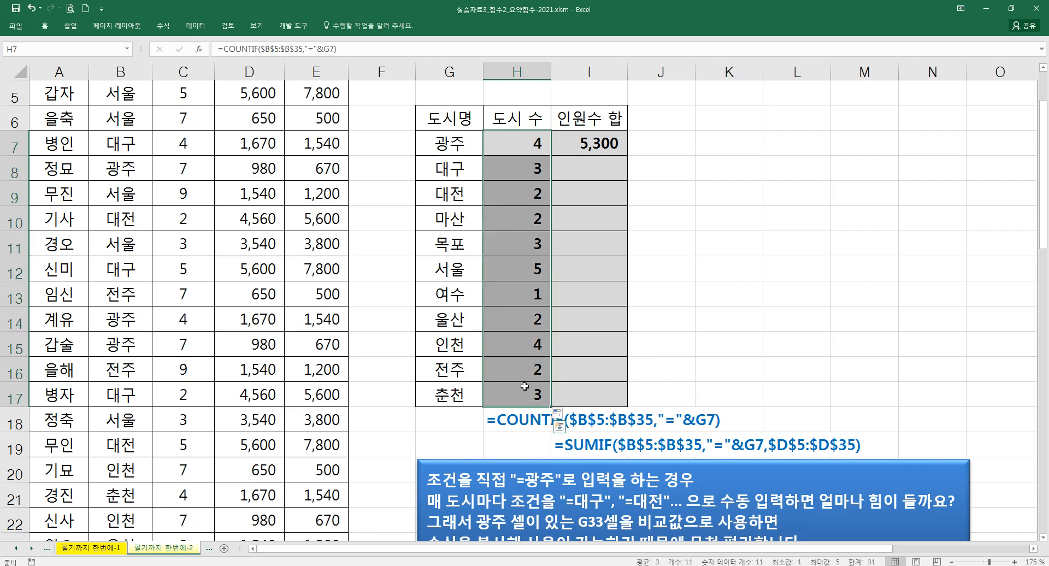
pyautogui.click(525, 386)
pyautogui.click(533, 141)
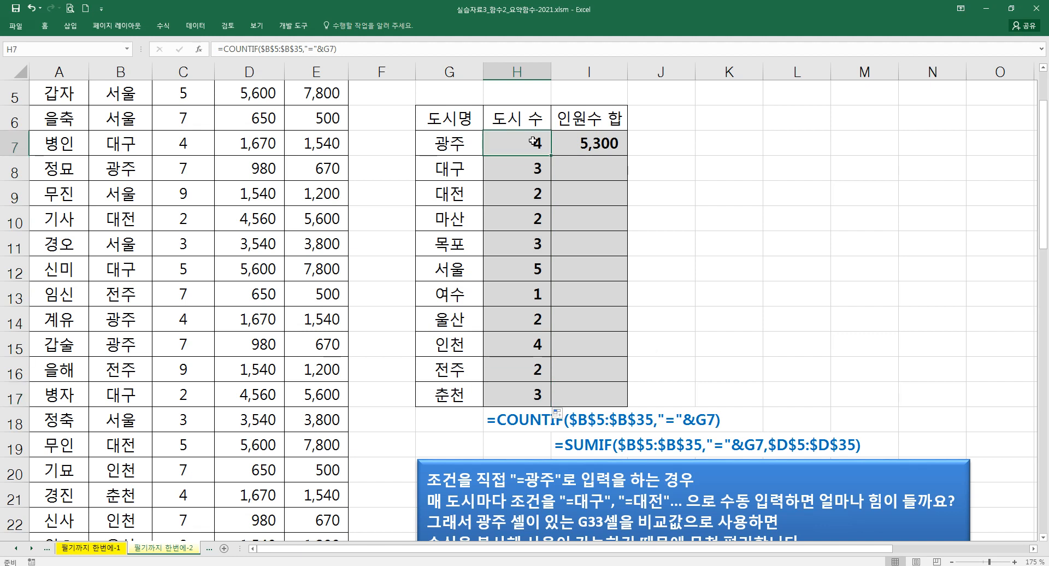
pyautogui.moveTo(552, 156); pyautogui.dragTo(551, 404)
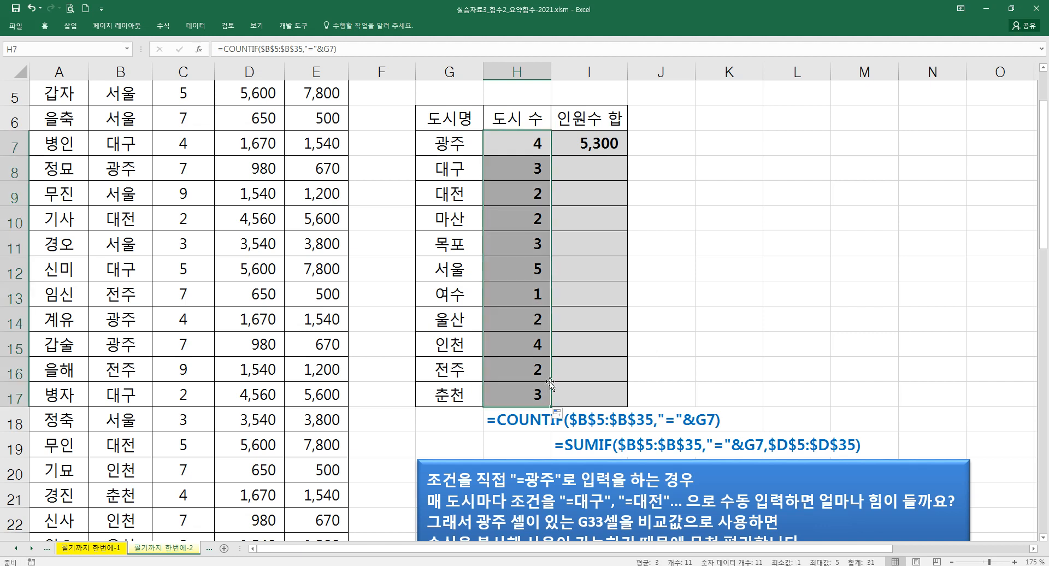
# Review the range, criteria and sum range arguments of the existing SUMIF formula in I7.
pyautogui.click(582, 144)
pyautogui.doubleClick(581, 144)
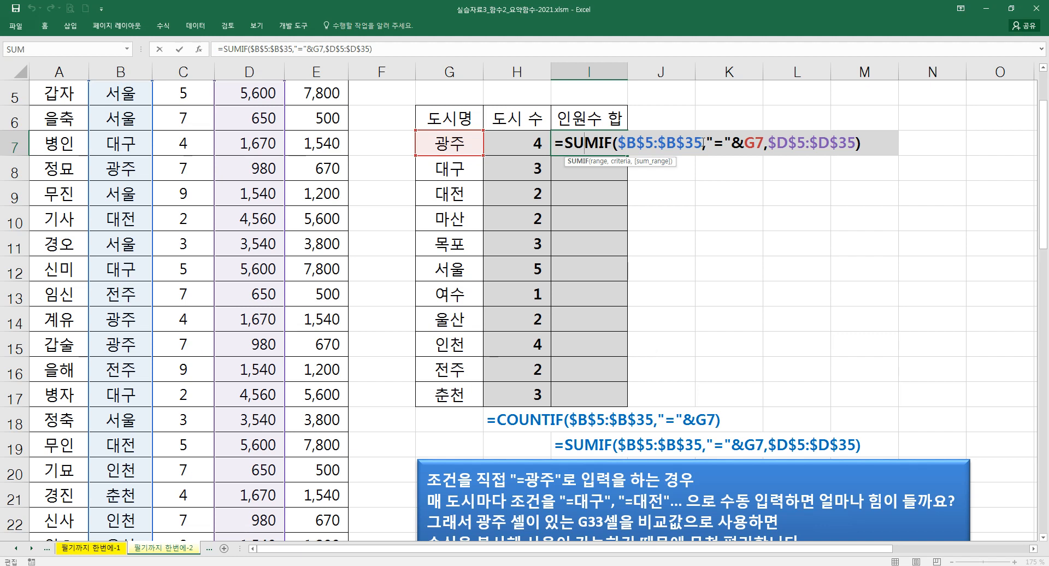
pyautogui.click(199, 49)
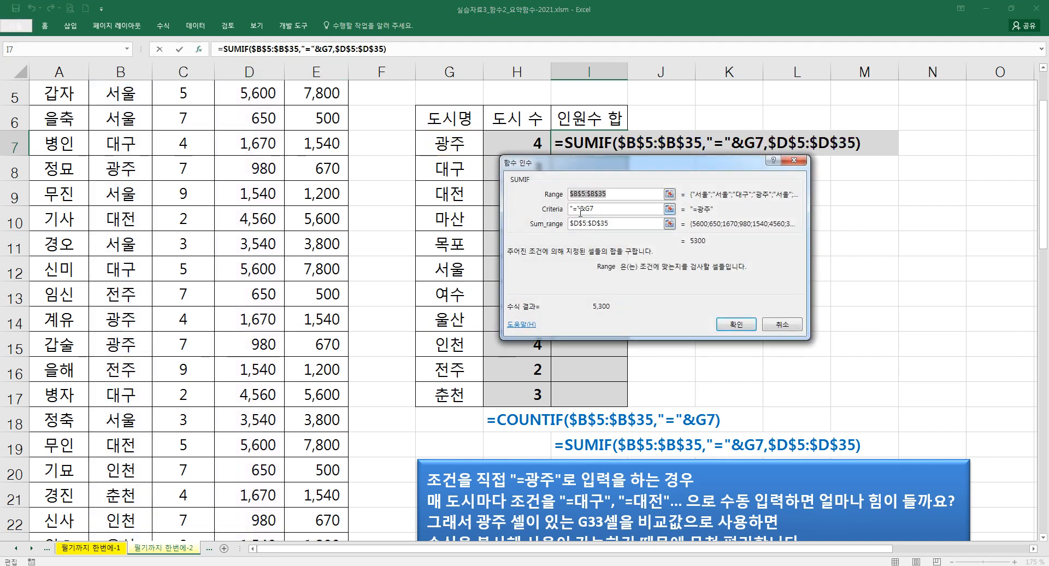
pyautogui.moveTo(599, 173); pyautogui.dragTo(655, 186)
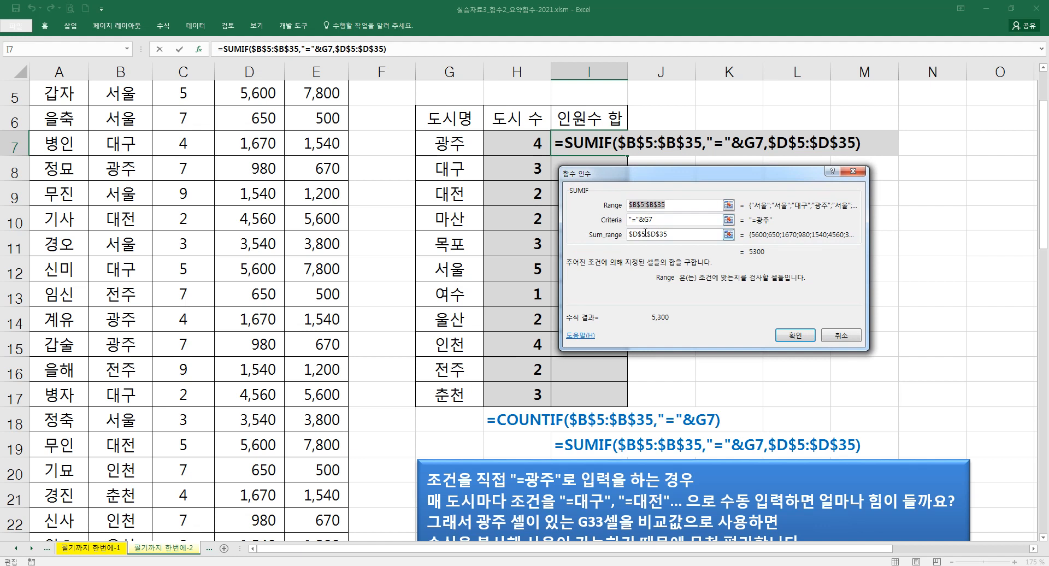
pyautogui.click(795, 335)
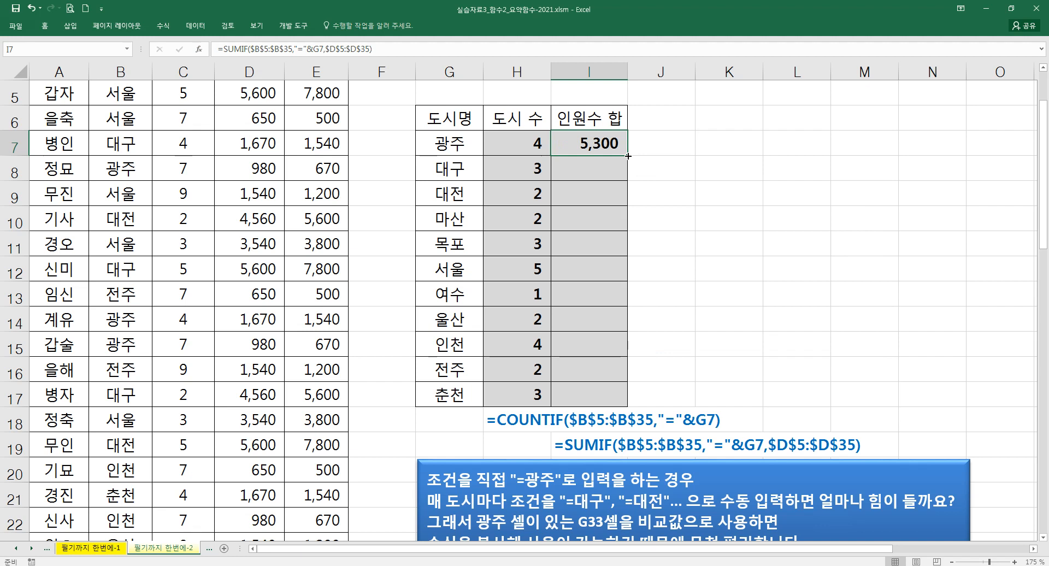
# Try auto-filling the SUMIF formula from I7 down the 인원수 합 column and clearing the extra cell I18, and undo both changes.
pyautogui.doubleClick(628, 156)
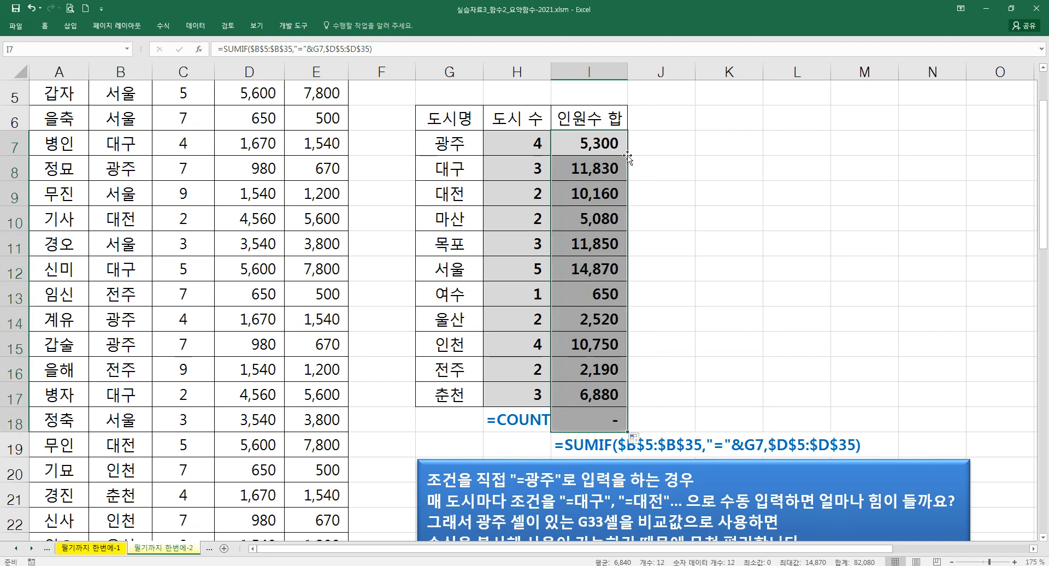
pyautogui.click(616, 420)
pyautogui.press('Delete')
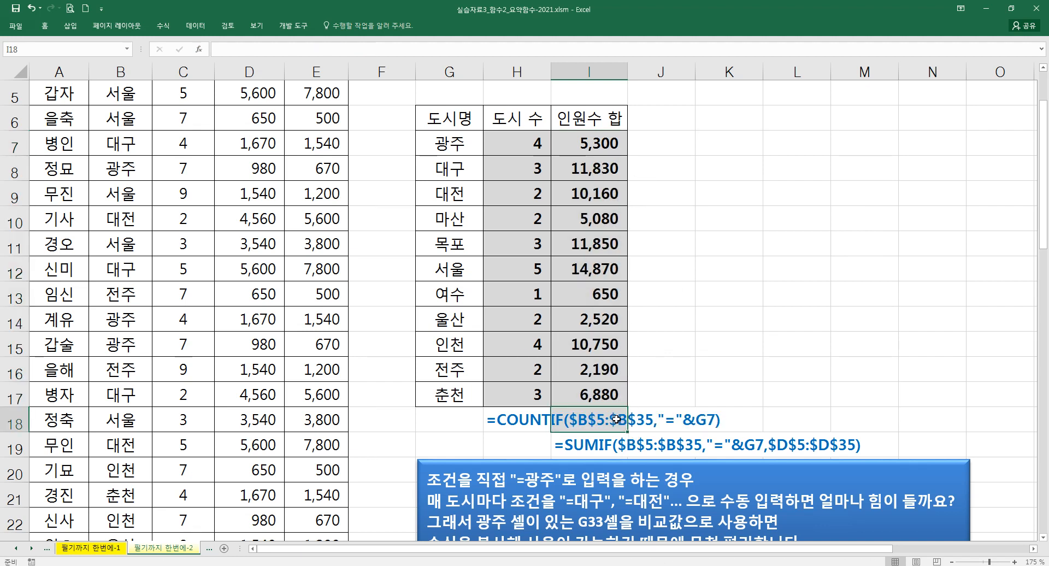
pyautogui.click(681, 380)
pyautogui.hotkey('ctrl', 'z')
pyautogui.hotkey('ctrl', 'z')
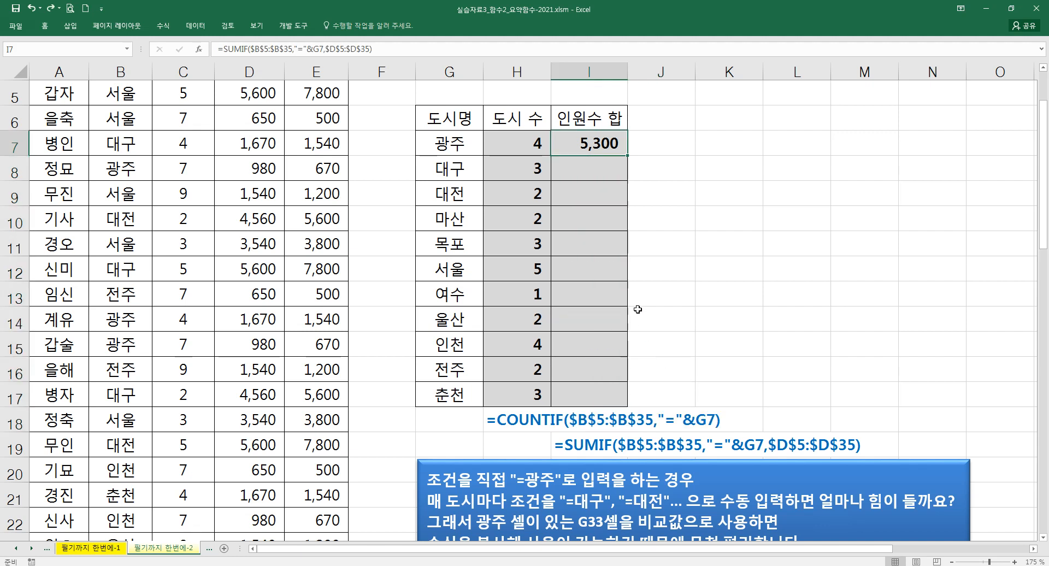
# Copy the SUMIF formula from I7 down through I17 to fill the 인원수 합 column.
pyautogui.moveTo(628, 156); pyautogui.dragTo(615, 405)
pyautogui.click(656, 377)
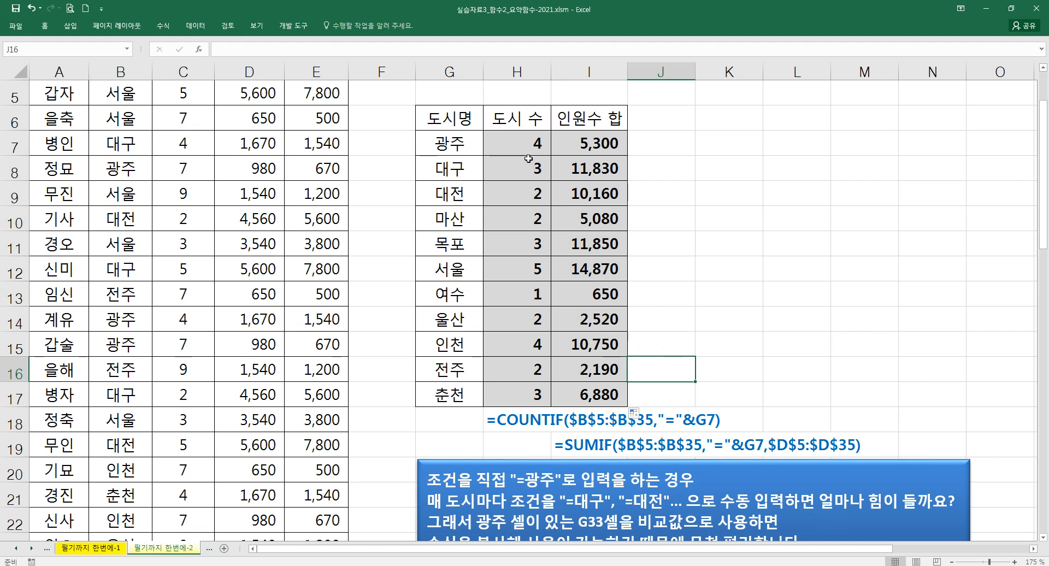
# Correct the cell reference in the blue explanation box below the city table from G33 to G7.
pyautogui.scroll(-1, 543, 315)
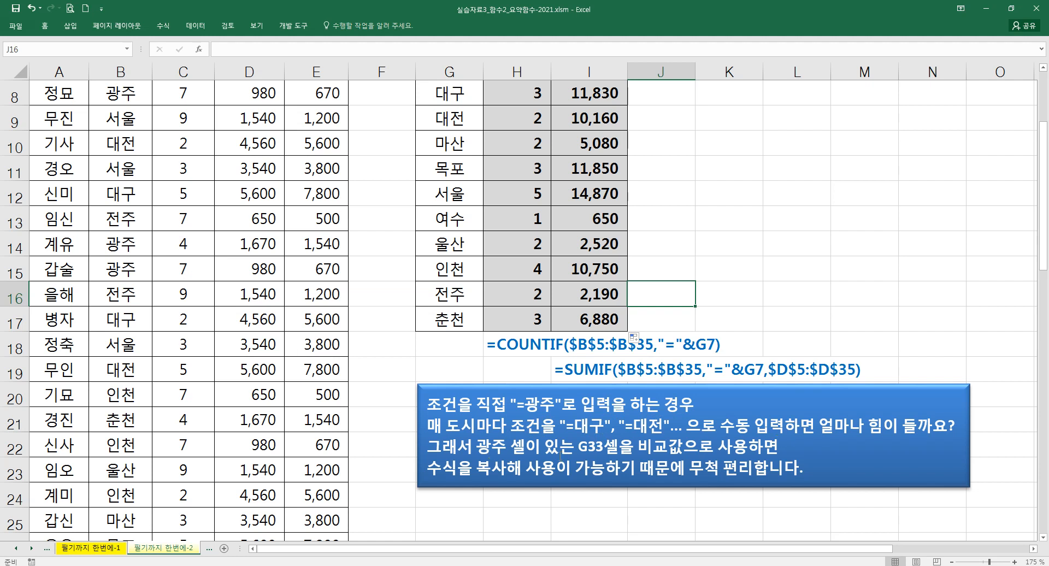
pyautogui.click(593, 446)
pyautogui.scroll(1, 590, 447)
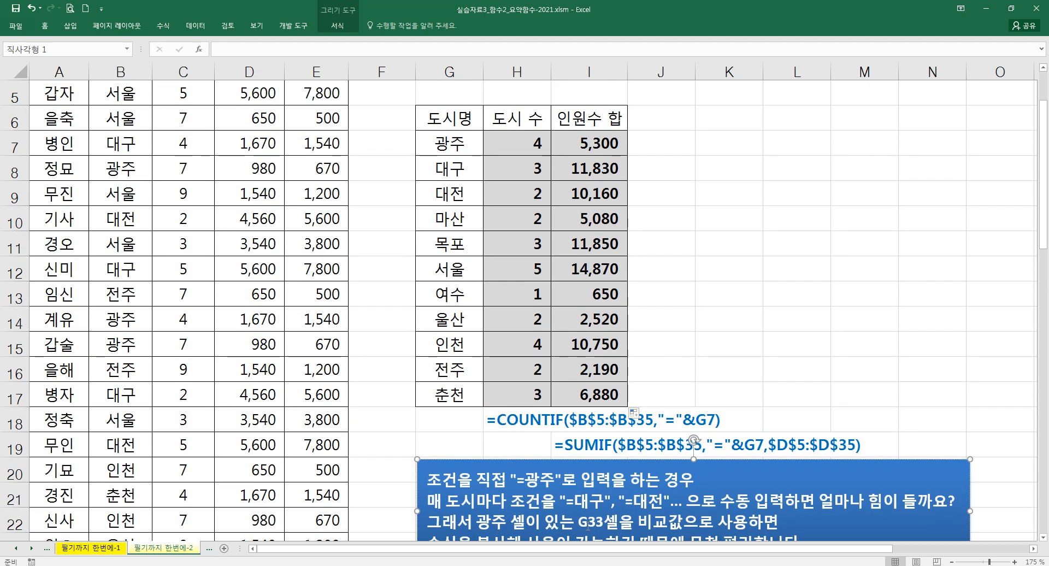
pyautogui.press('Delete')
pyautogui.press('Delete')
pyautogui.write('7')
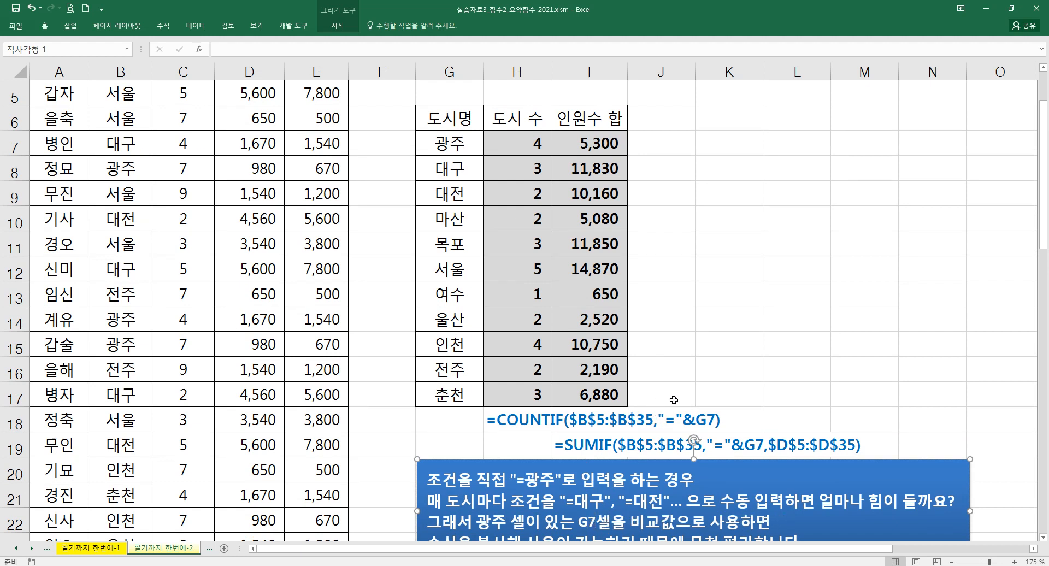
pyautogui.scroll(-1, 673, 400)
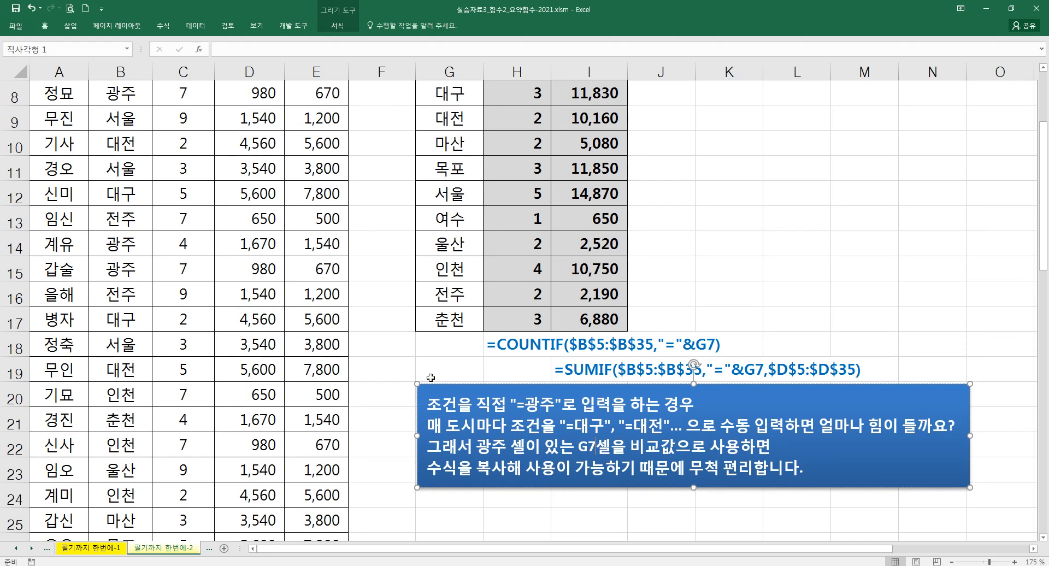
pyautogui.click(407, 362)
# Examine the 실습1 COUNTIFS exercise, including the score bands in F41:G44 and their counts in the 분포수 column.
pyautogui.scroll(-6, 408, 362)
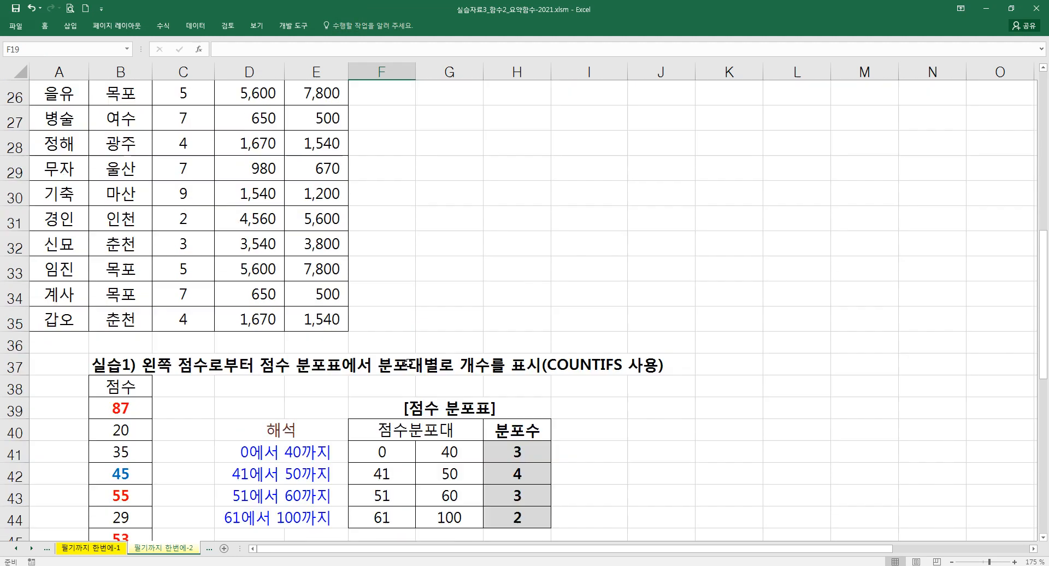
pyautogui.scroll(-2, 408, 362)
pyautogui.scroll(2, 408, 363)
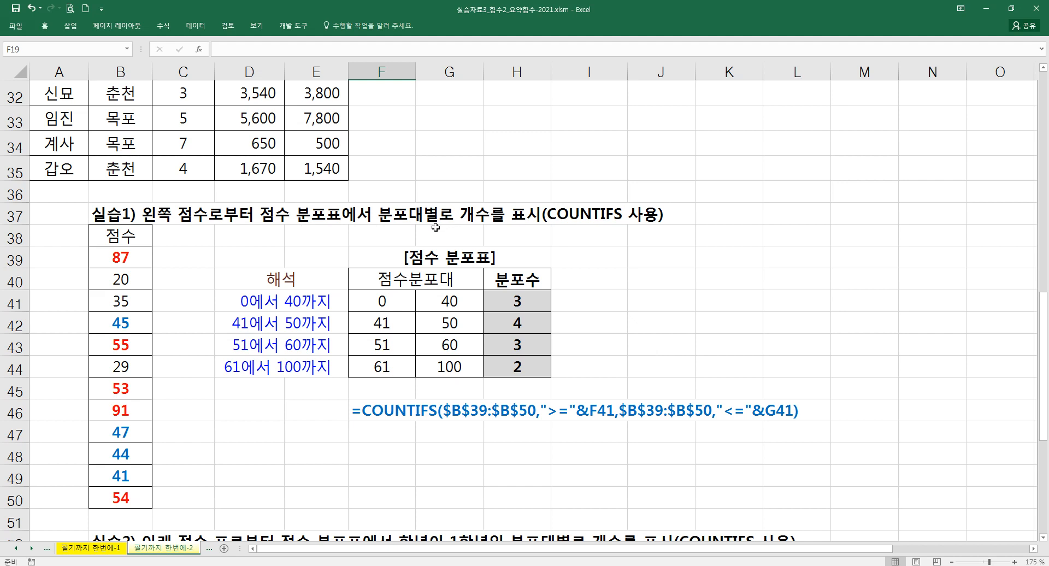
pyautogui.moveTo(377, 302); pyautogui.dragTo(486, 302)
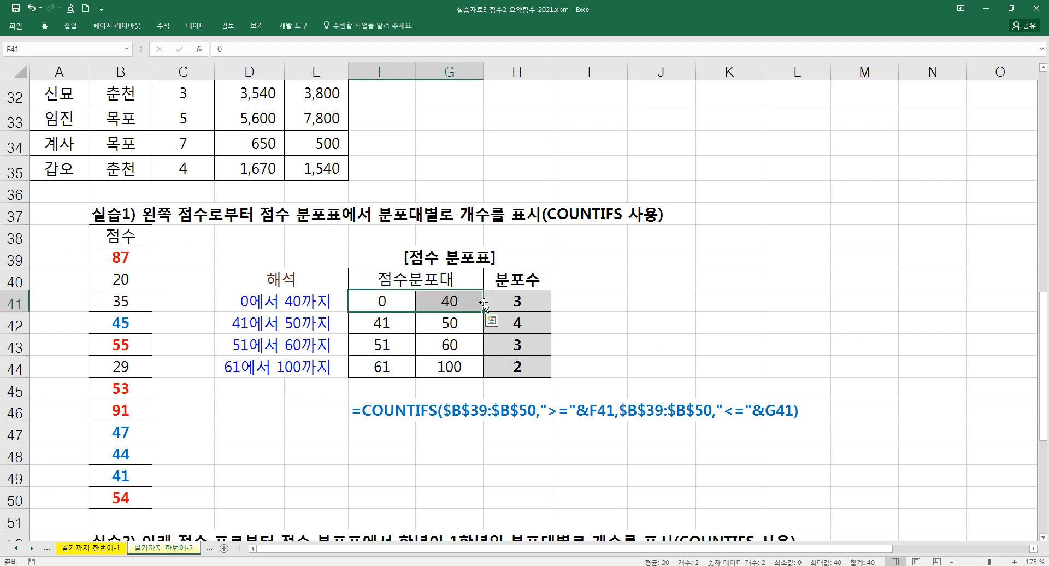
pyautogui.click(508, 302)
pyautogui.moveTo(408, 318); pyautogui.dragTo(444, 315)
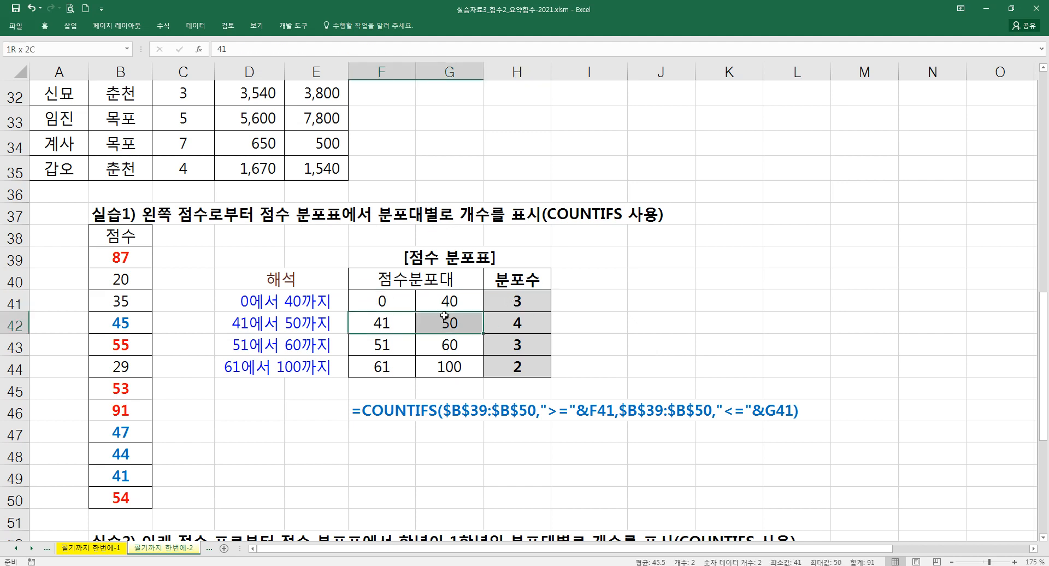
pyautogui.click(518, 326)
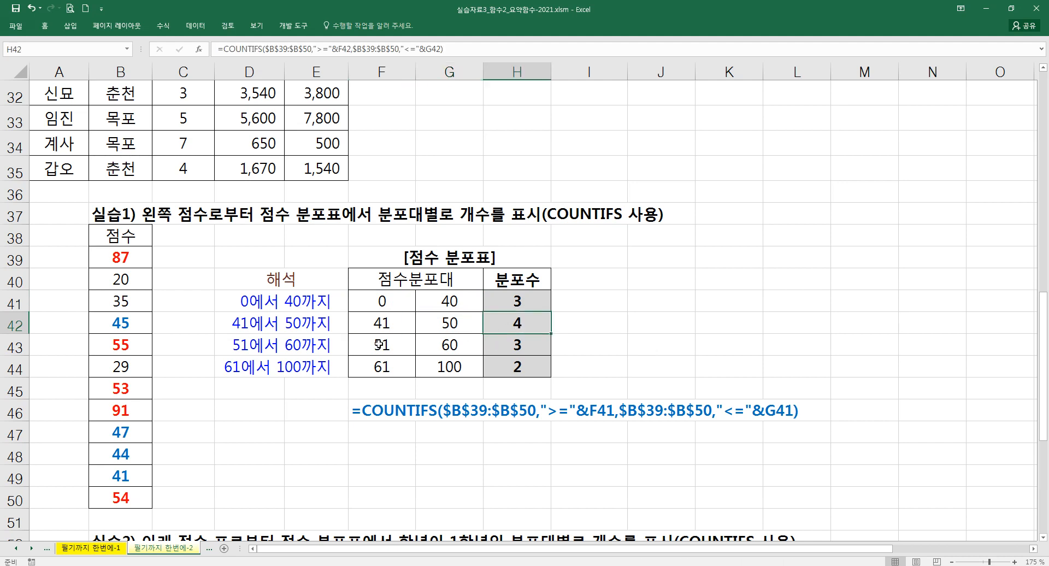
pyautogui.moveTo(376, 344); pyautogui.dragTo(441, 344)
pyautogui.moveTo(385, 301); pyautogui.dragTo(444, 367)
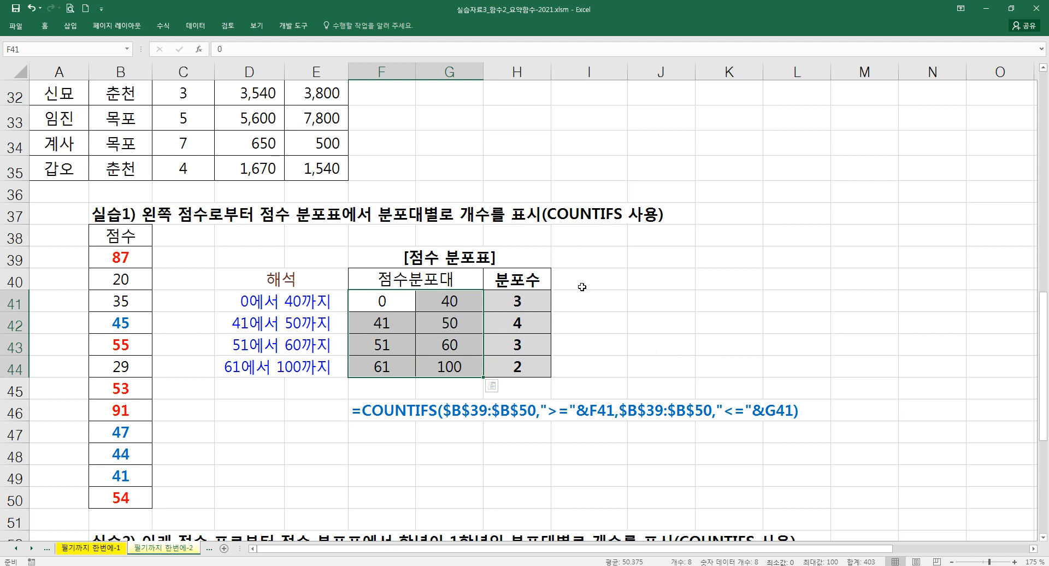
# Start a COUNTIFS function in I41 with B39:B50 as the first criteria range and >=0 as its criterion.
pyautogui.click(588, 306)
pyautogui.write('=')
pyautogui.write('채')
pyautogui.press('BackSpace')
pyautogui.press('BackSpace')
pyautogui.write('countifs')
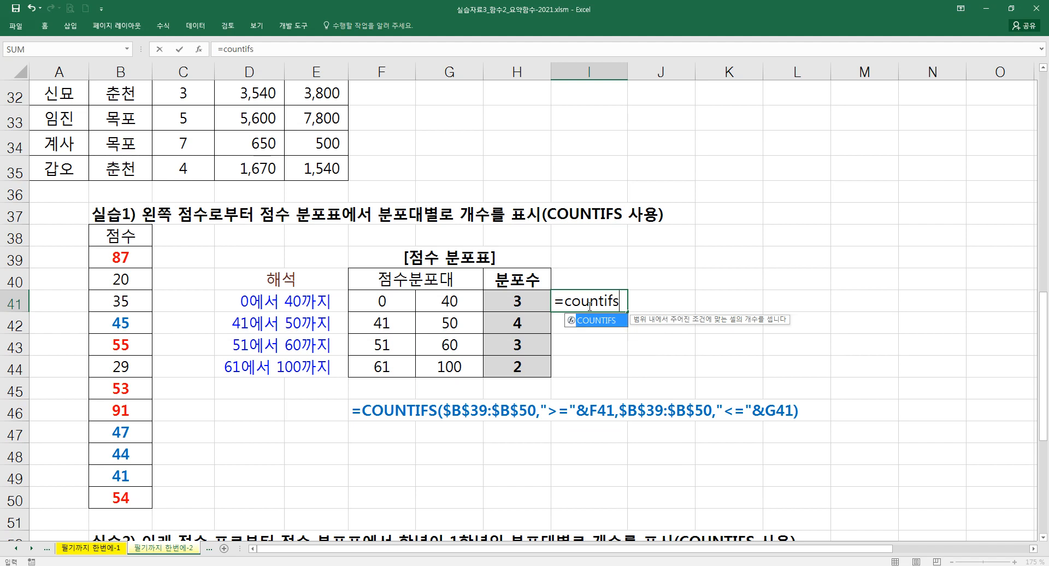
pyautogui.press('Tab')
pyautogui.hotkey('ctrl', 'a')
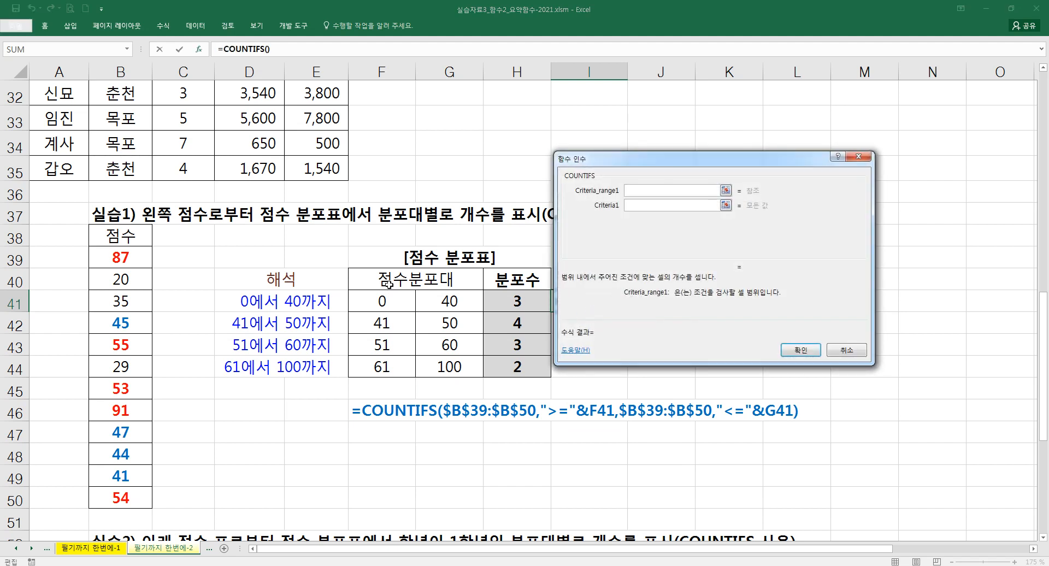
pyautogui.moveTo(131, 253); pyautogui.dragTo(121, 498)
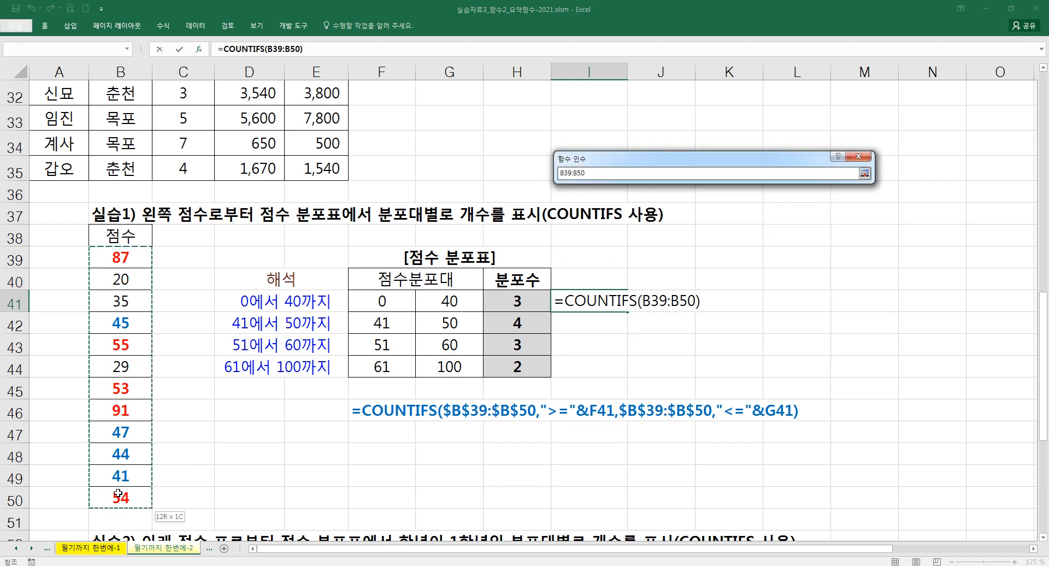
pyautogui.moveTo(632, 173); pyautogui.dragTo(679, 197)
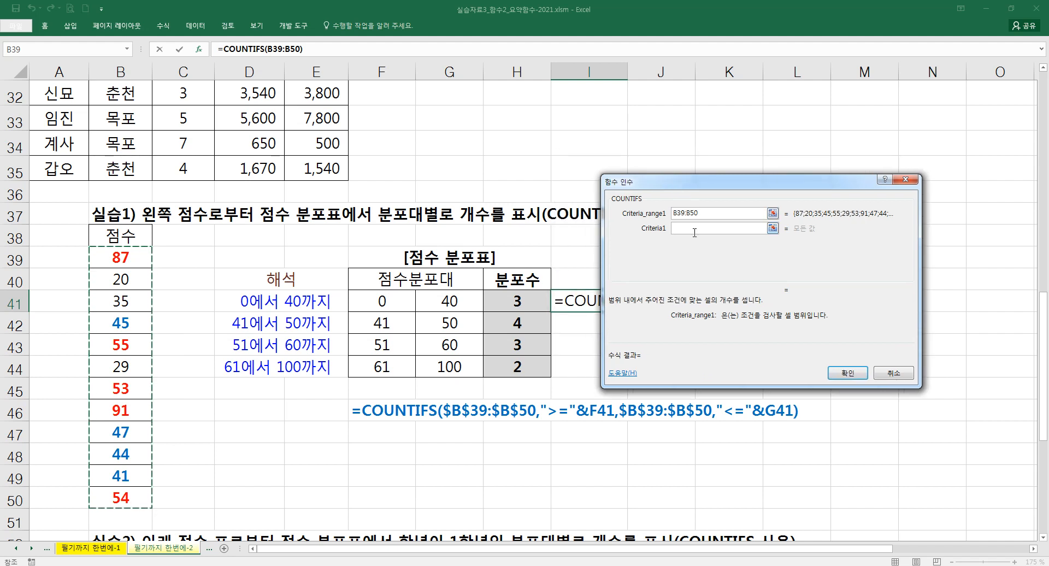
pyautogui.click(692, 229)
pyautogui.write('>=0')
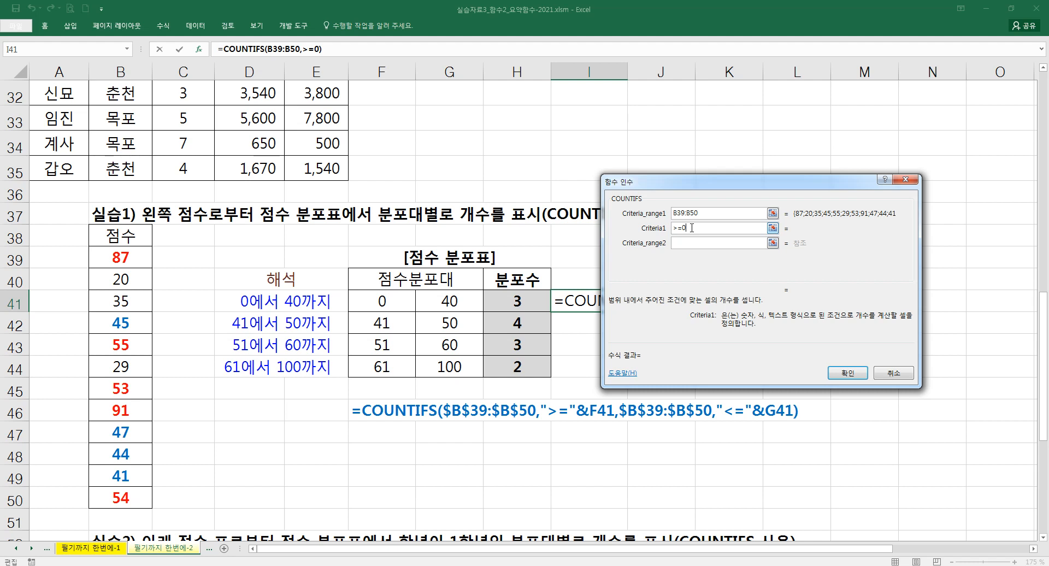
# Add B39:B50 as the second criteria range with the criterion <=40 and enter the COUNTIFS formula.
pyautogui.press('Tab')
pyautogui.moveTo(136, 256); pyautogui.dragTo(136, 497)
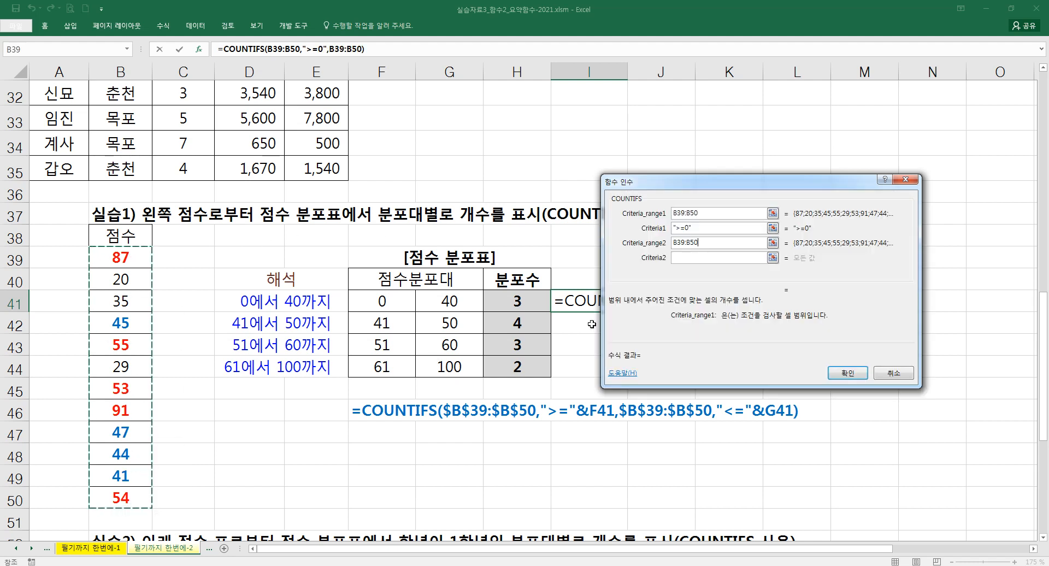
pyautogui.click(687, 260)
pyautogui.write('<=40')
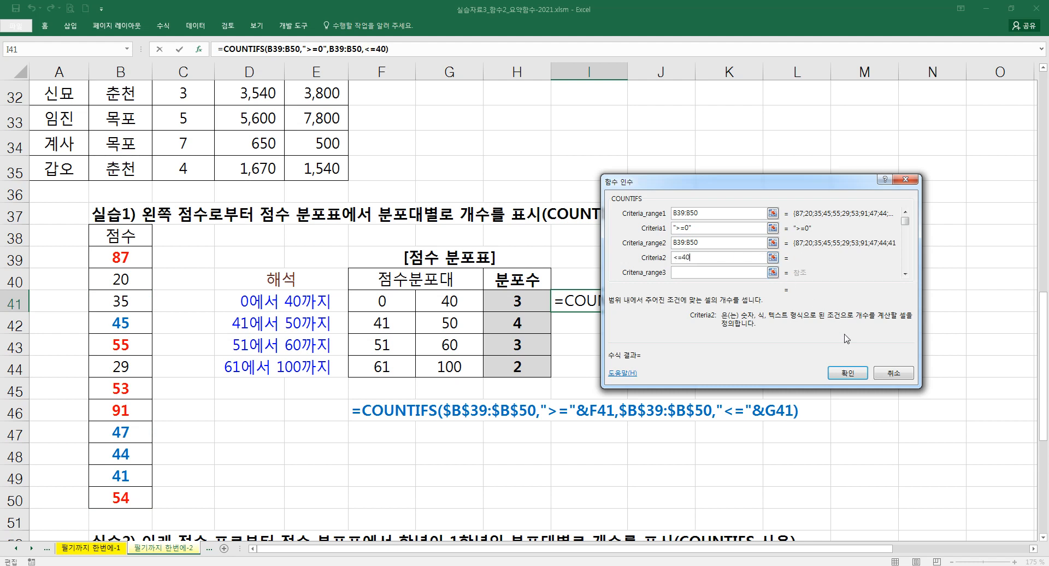
pyautogui.click(847, 372)
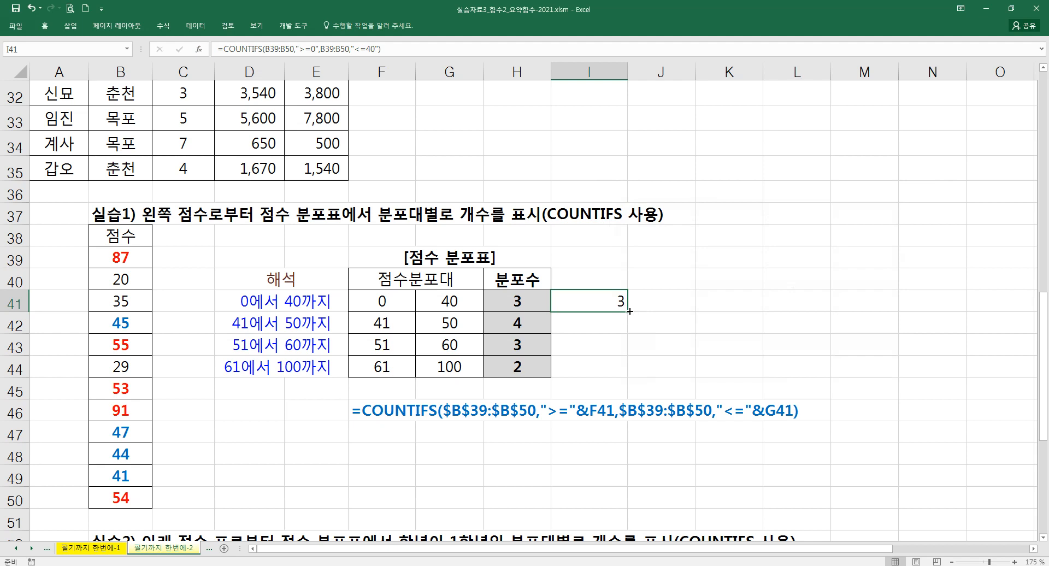
# Try copying the COUNTIFS formula from I41 down to I44, inspect the copied formulas, and clear I42:I44.
pyautogui.moveTo(629, 310); pyautogui.dragTo(623, 371)
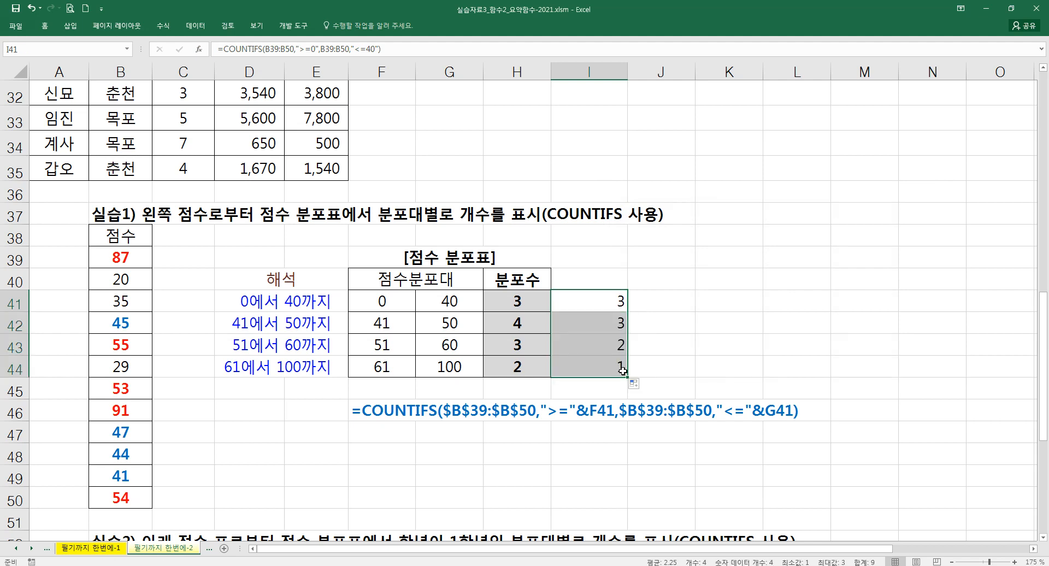
pyautogui.doubleClick(616, 322)
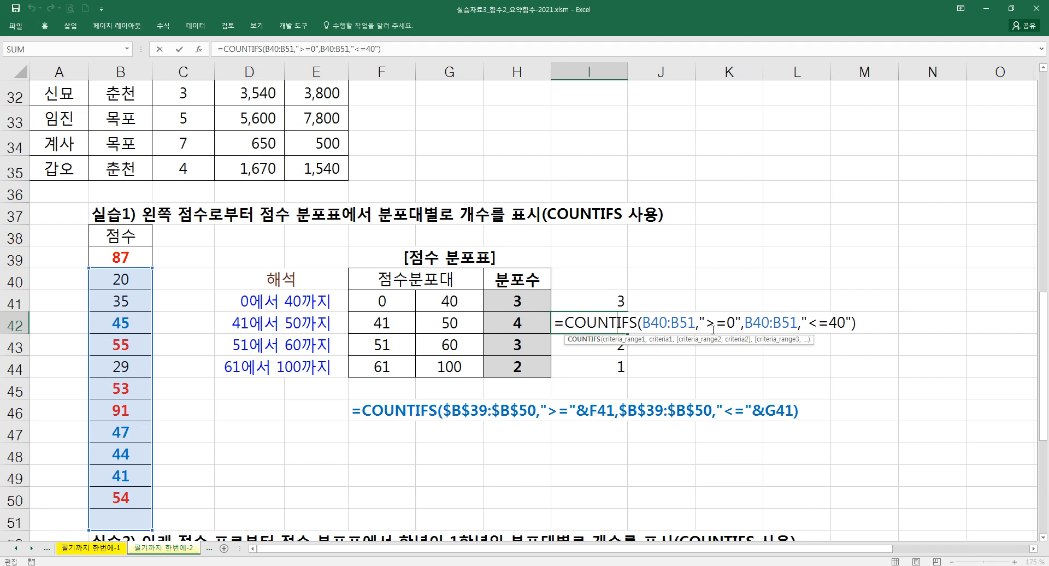
pyautogui.press('Escape')
pyautogui.click(617, 335)
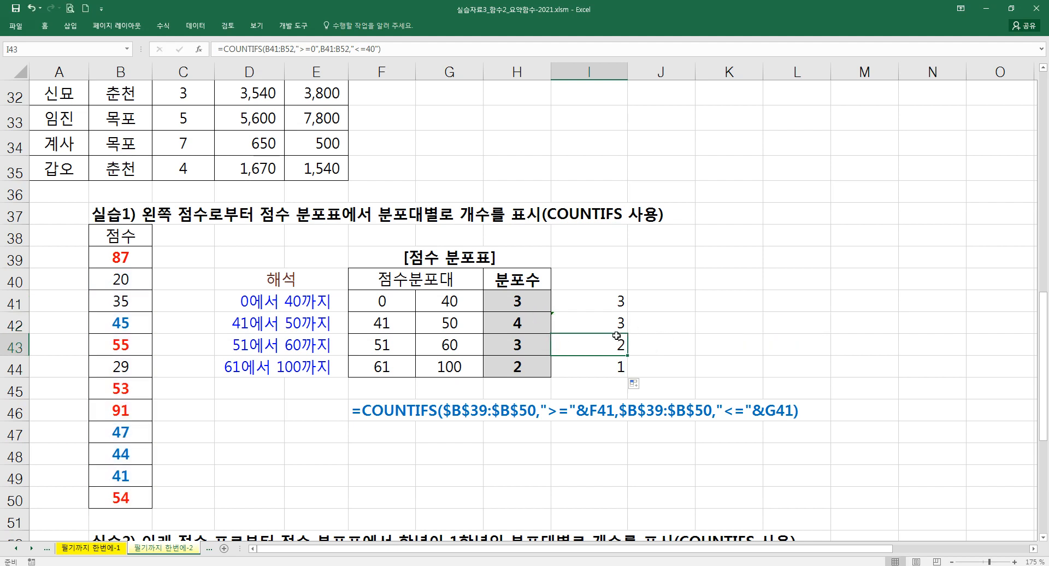
pyautogui.moveTo(616, 321); pyautogui.dragTo(613, 374)
pyautogui.press('Delete')
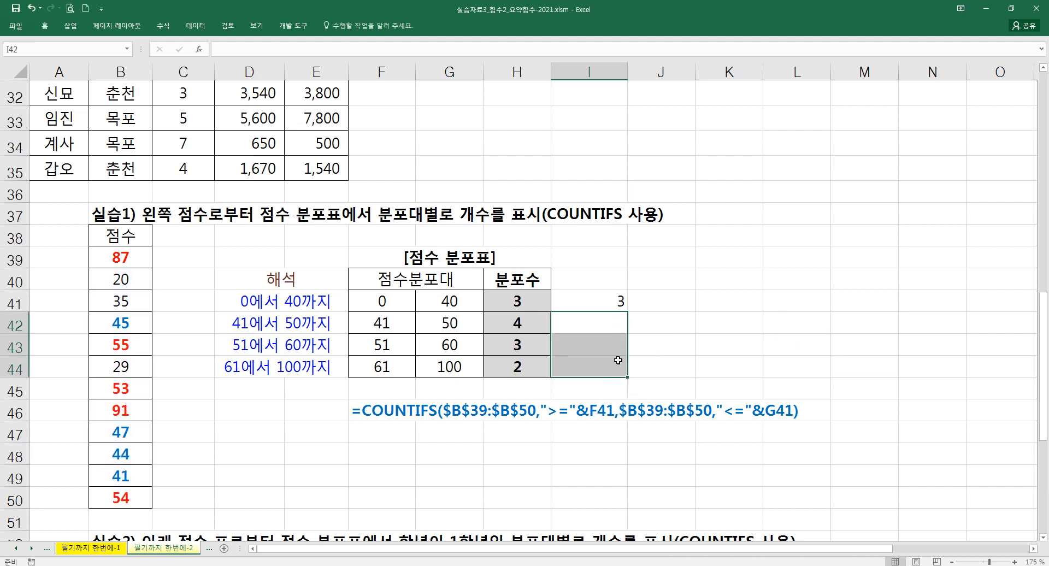
# Reopen the arguments of the COUNTIFS formula in I41 and replace the first criterion with ">="&F41.
pyautogui.click(608, 301)
pyautogui.doubleClick(608, 301)
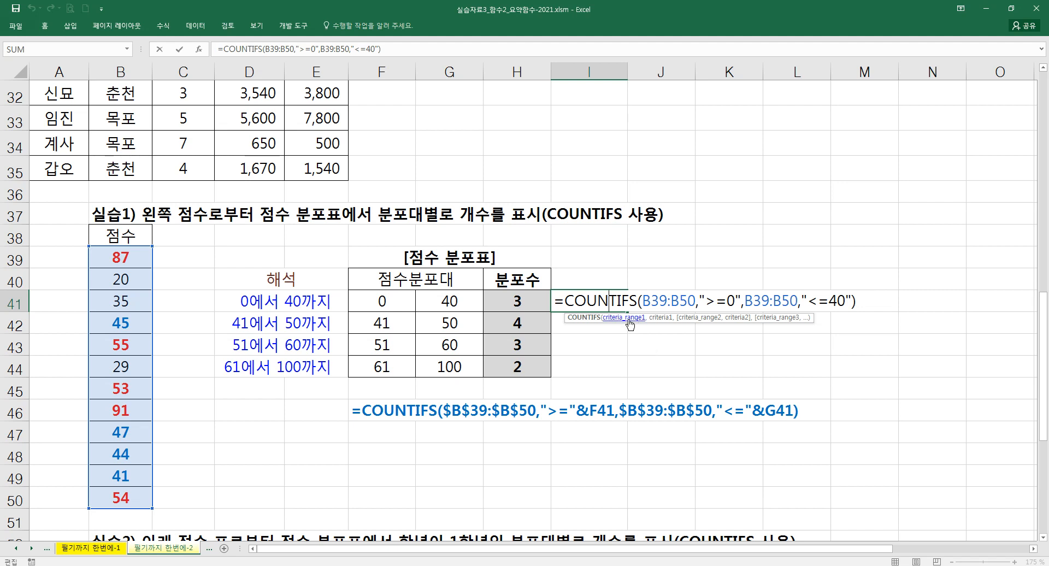
pyautogui.press('Escape')
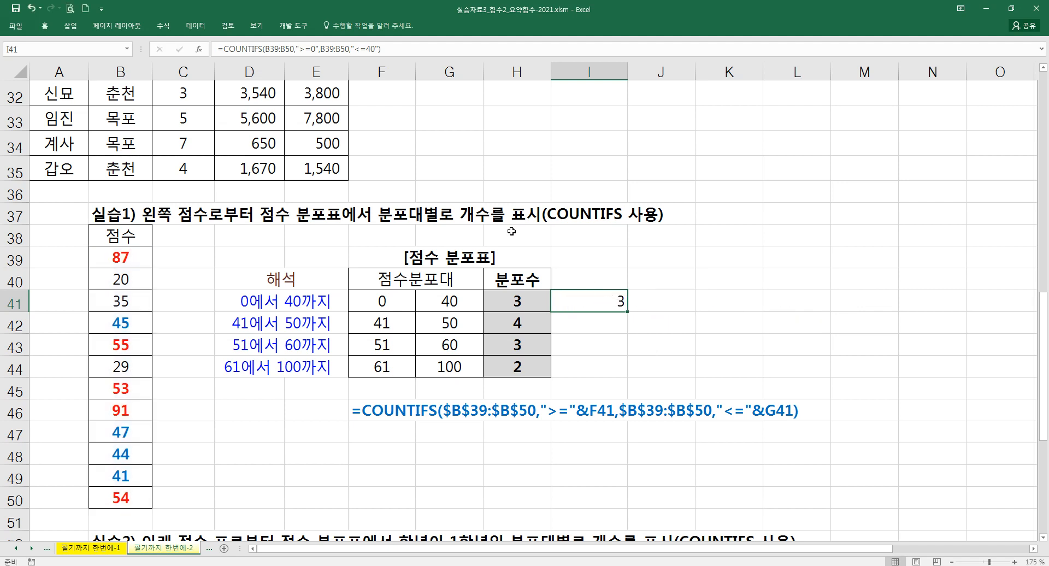
pyautogui.click(205, 54)
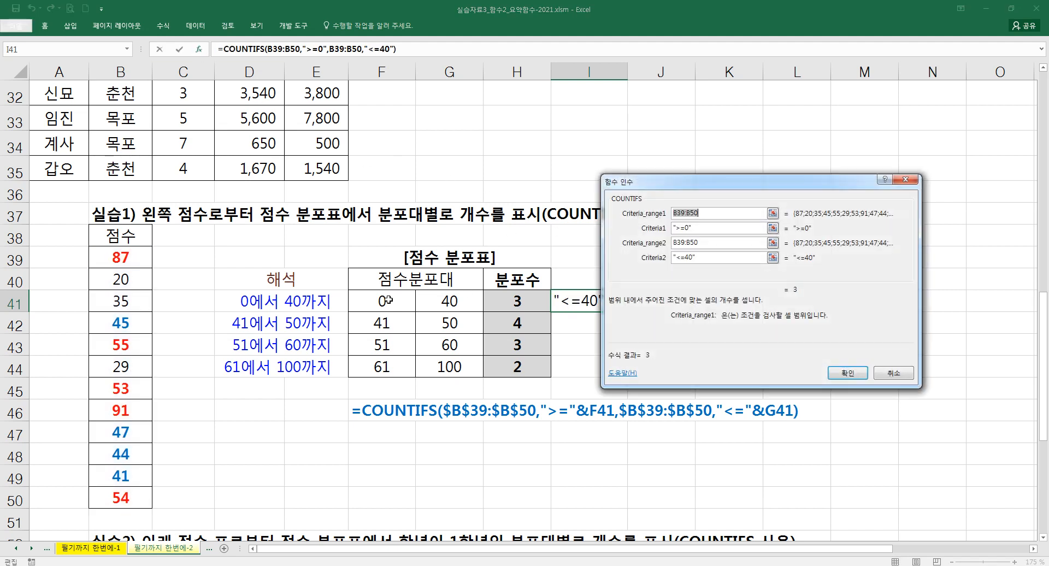
pyautogui.moveTo(633, 189); pyautogui.dragTo(688, 286)
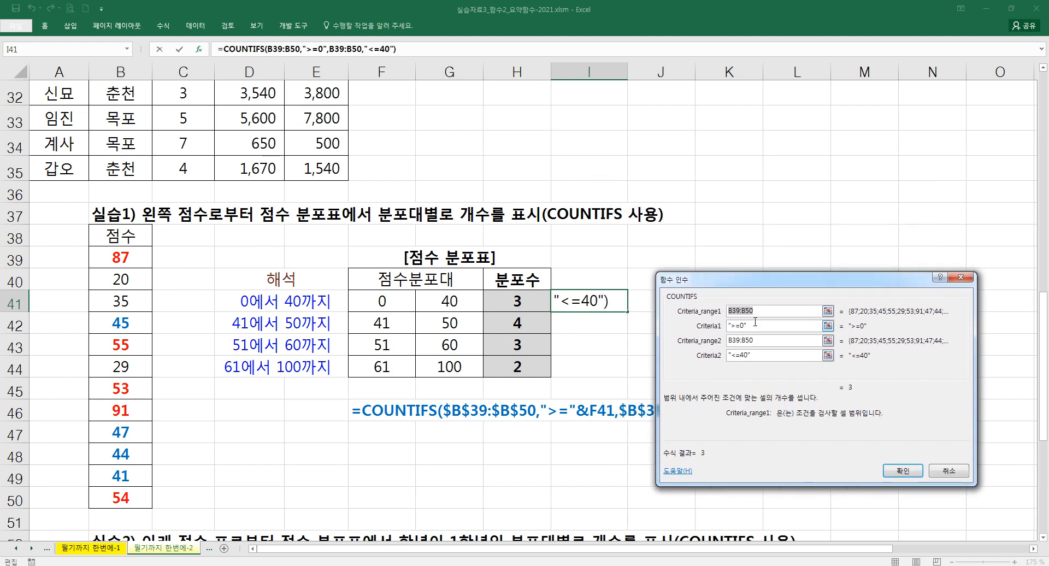
pyautogui.press('Tab')
pyautogui.write('>=')
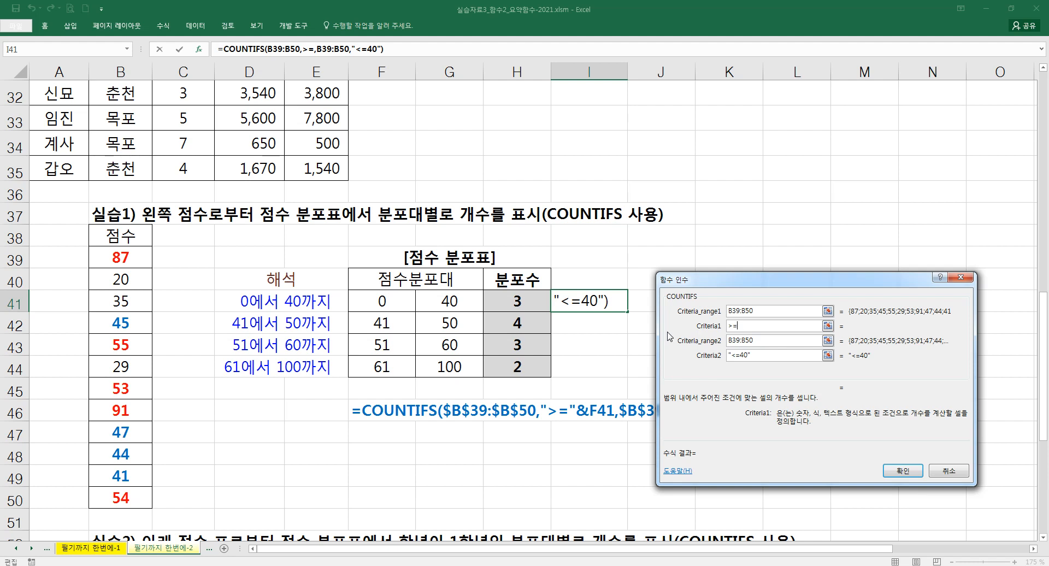
pyautogui.press('Home')
pyautogui.write('">="&')
pyautogui.click(399, 301)
# Replace the second criterion of the COUNTIFS formula with "<="&G41.
pyautogui.press('Tab')
pyautogui.press('Tab')
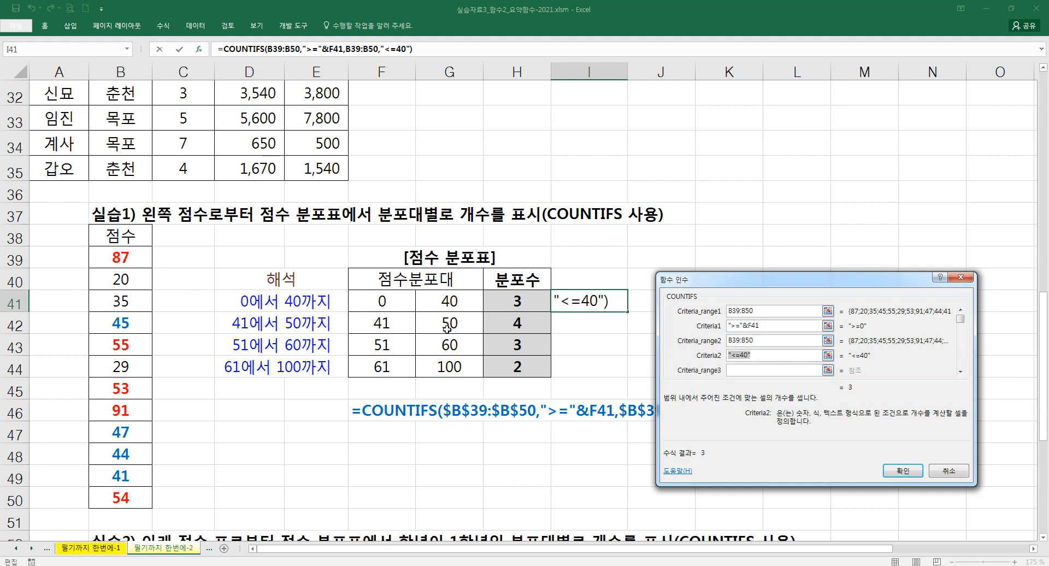
pyautogui.write('"<')
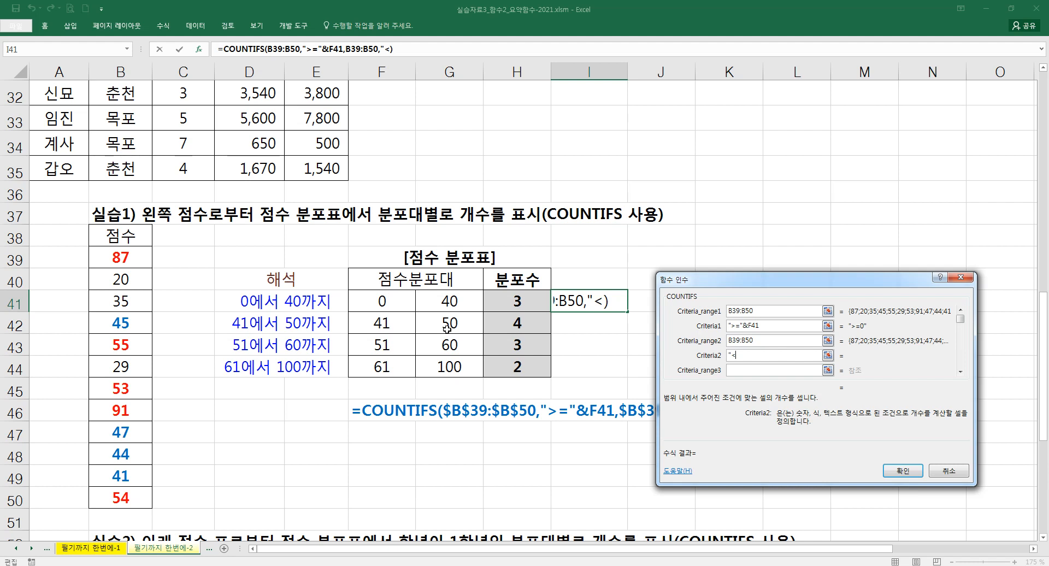
pyautogui.write('="&')
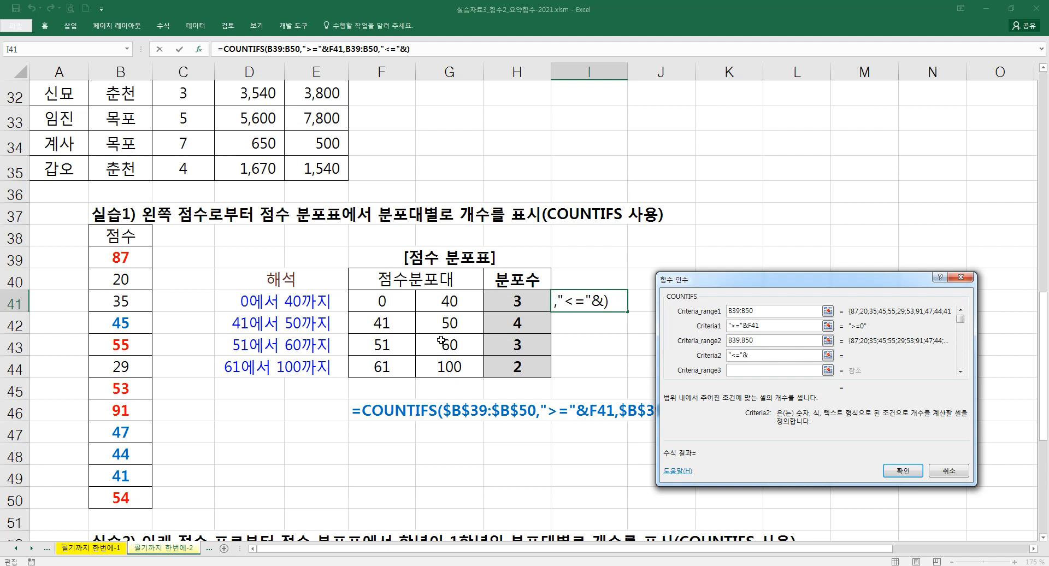
pyautogui.click(465, 304)
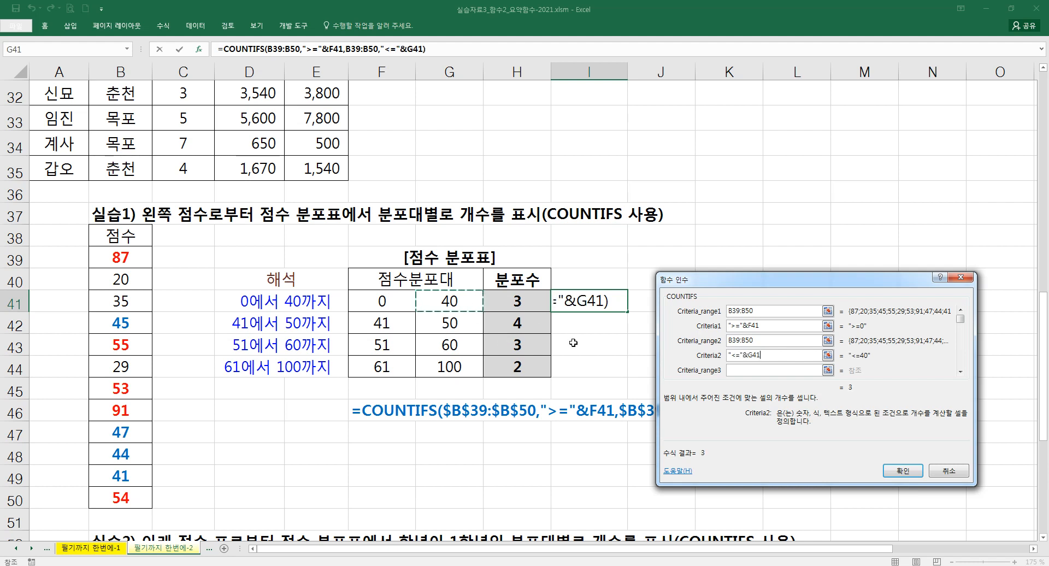
# Remove the G41 reference from the second COUNTIFS criterion and pick cell G41 again after "<="&.
pyautogui.press('BackSpace')
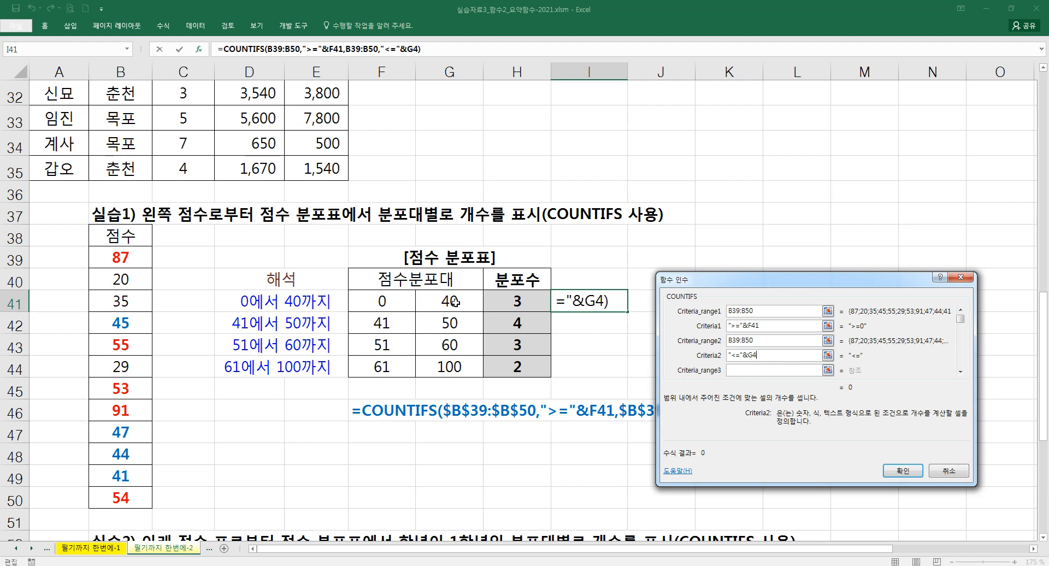
pyautogui.write('1')
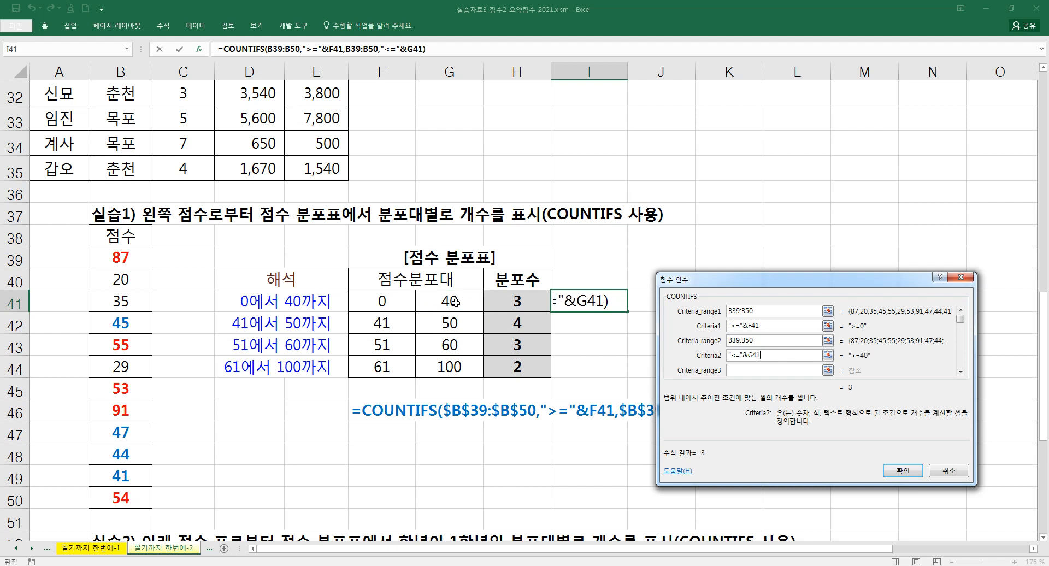
pyautogui.write('+')
pyautogui.click(453, 301)
pyautogui.press('BackSpace')
pyautogui.press('BackSpace')
pyautogui.press('BackSpace')
pyautogui.press('BackSpace')
pyautogui.press('BackSpace')
pyautogui.press('BackSpace')
pyautogui.press('BackSpace')
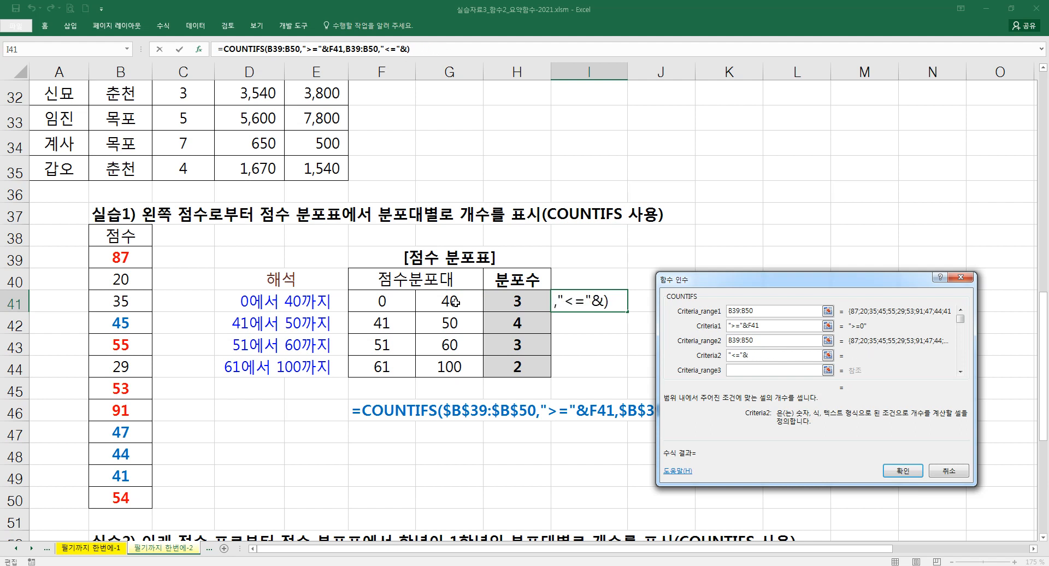
pyautogui.click(453, 301)
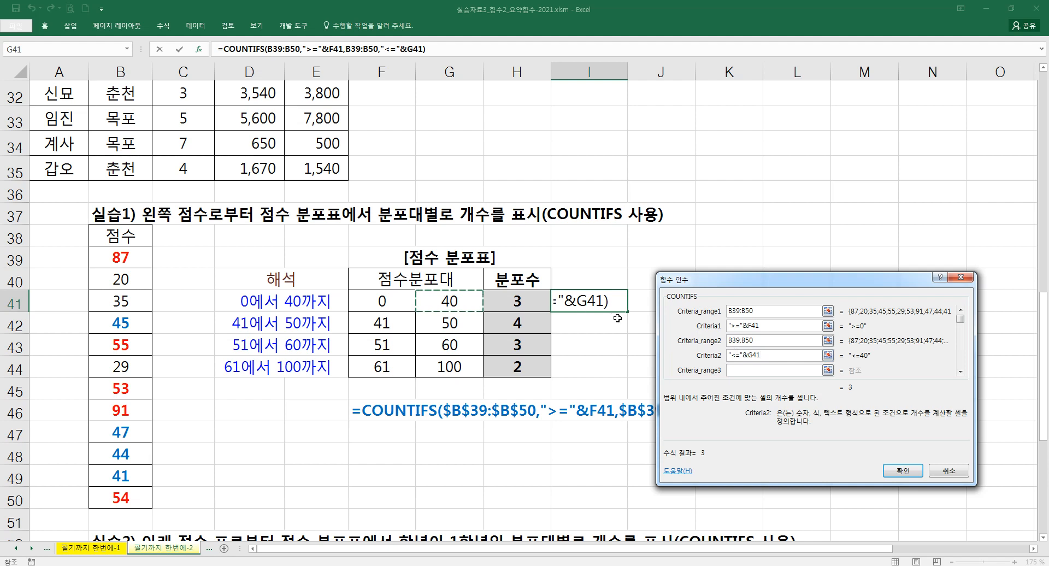
# Make both criteria ranges absolute as $B$39:$B$50, enter the COUNTIFS formula in I41 and copy it down to I44.
pyautogui.click(736, 311)
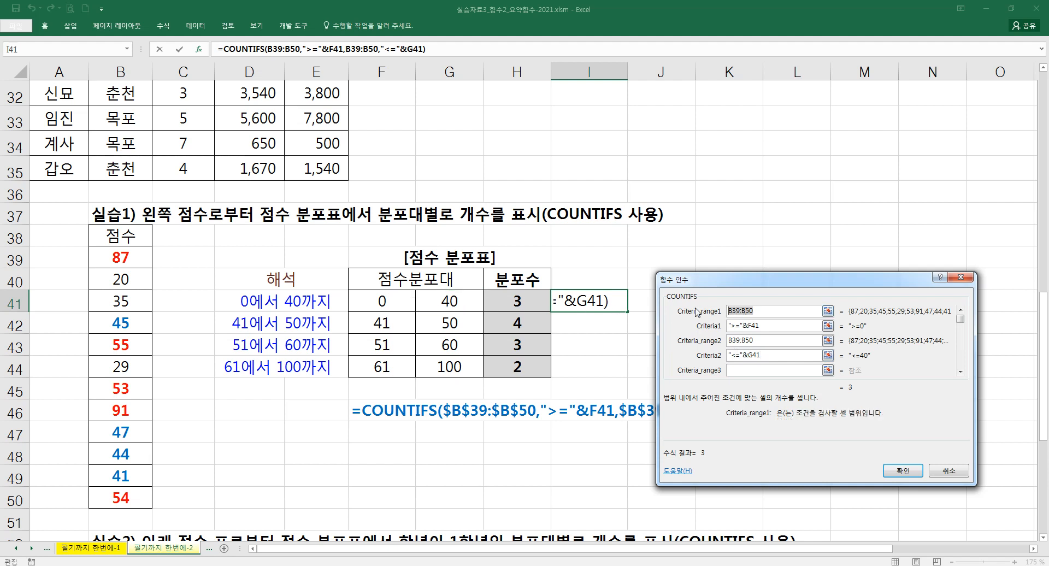
pyautogui.press('F4')
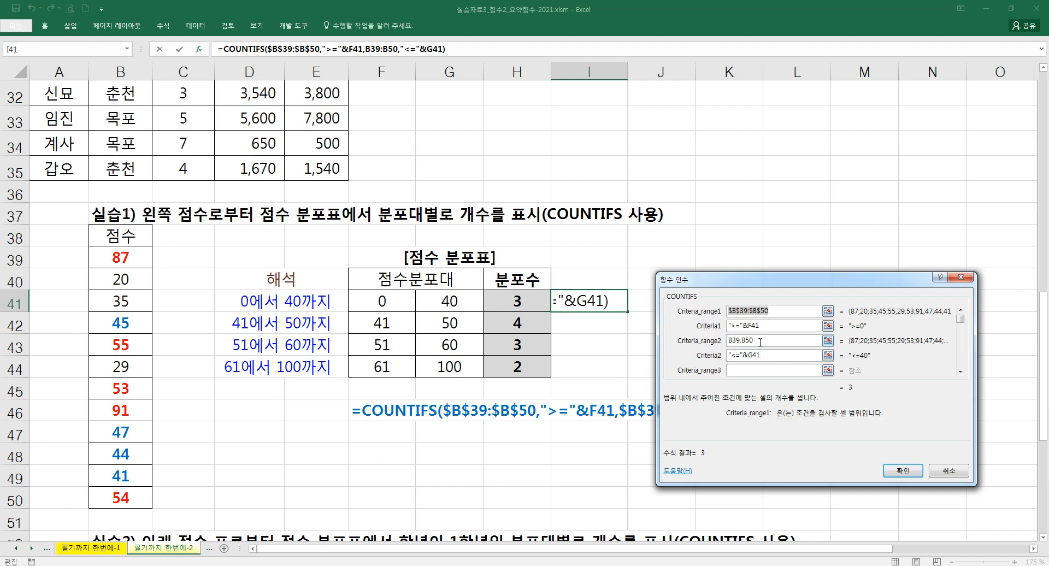
pyautogui.click(760, 340)
pyautogui.press('F4')
pyautogui.click(768, 341)
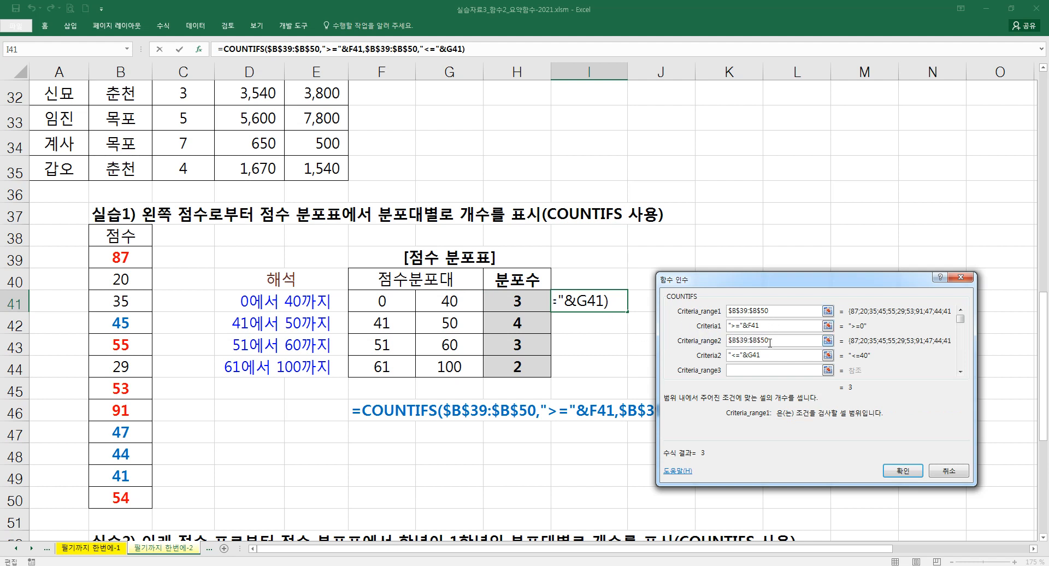
pyautogui.press('Return')
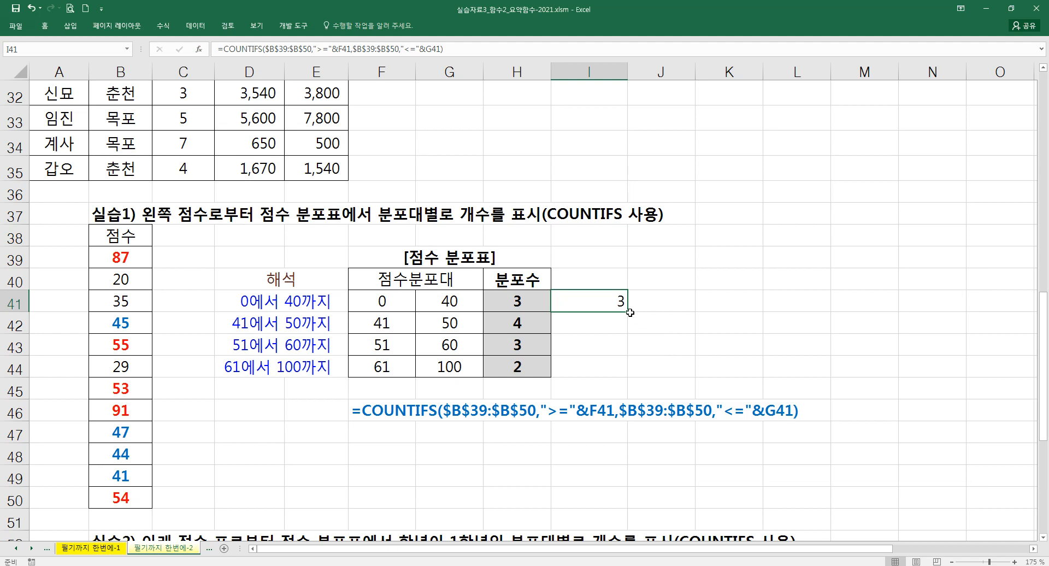
pyautogui.moveTo(628, 313); pyautogui.dragTo(628, 376)
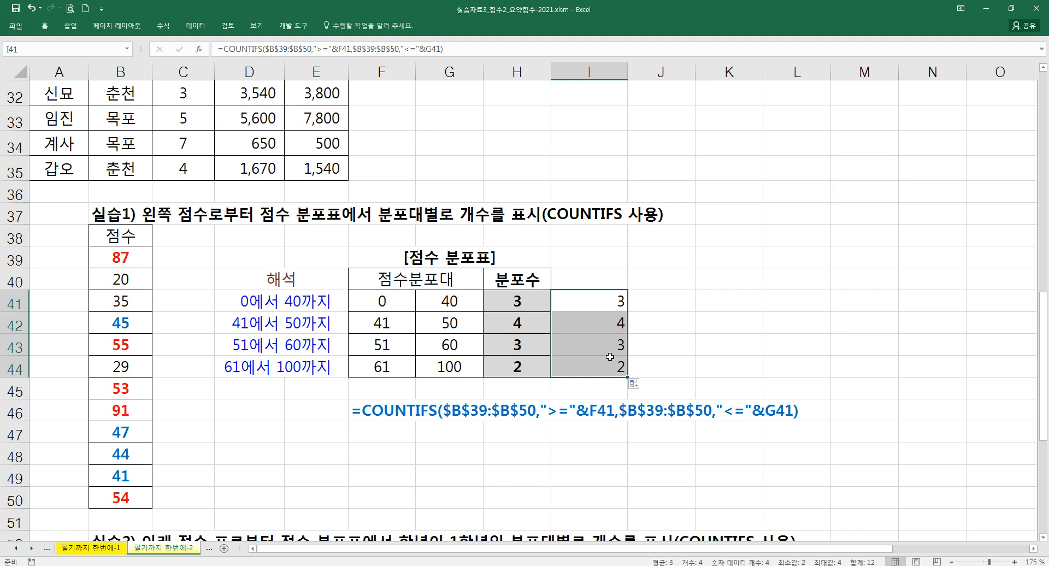
# Clear the practice COUNTIFS formulas from I41:I45.
pyautogui.moveTo(597, 299); pyautogui.dragTo(594, 377)
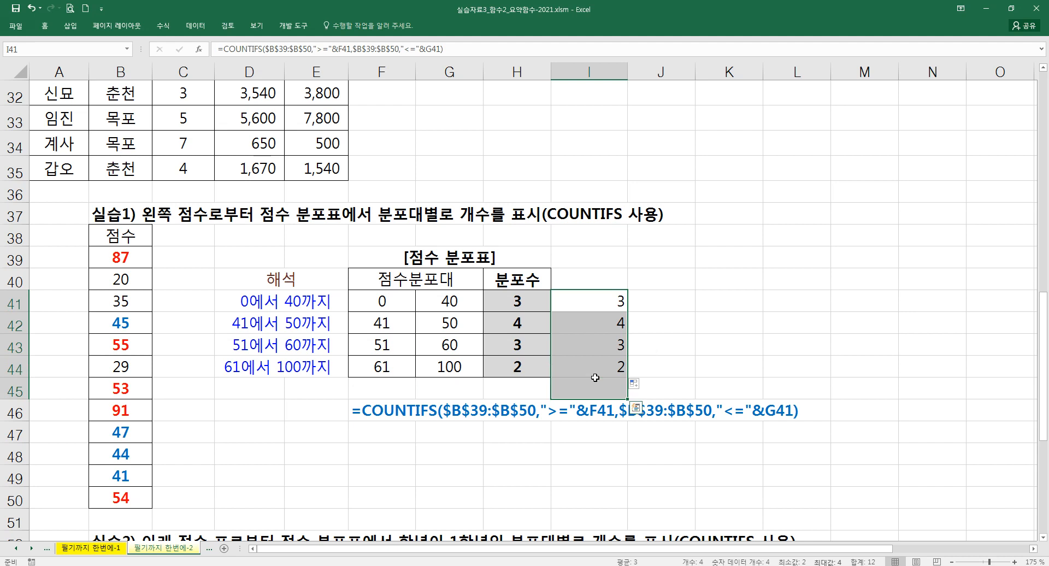
pyautogui.press('Delete')
pyautogui.click(589, 360)
pyautogui.click(584, 308)
# Change the font colour of the 실습1 heading in B37 to the brown of the instruction heading in G3.
pyautogui.scroll(10, 437, 317)
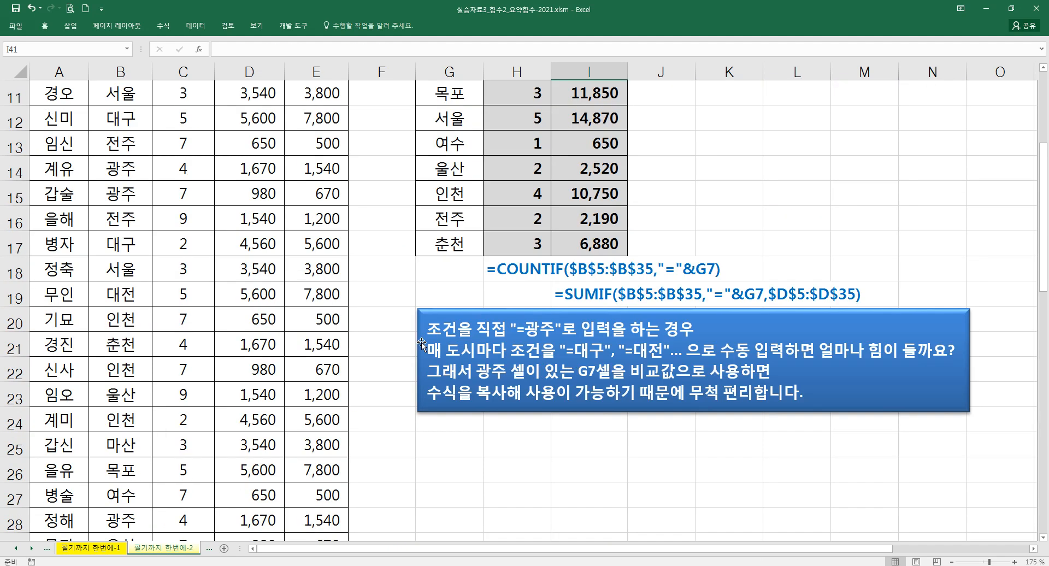
pyautogui.click(438, 156)
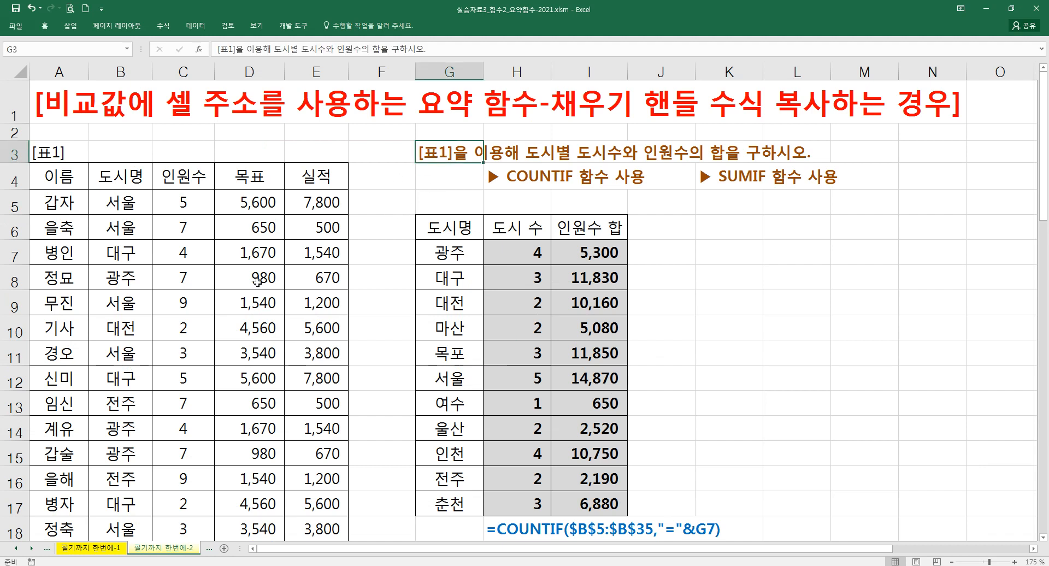
pyautogui.scroll(-10, 217, 326)
pyautogui.click(108, 238)
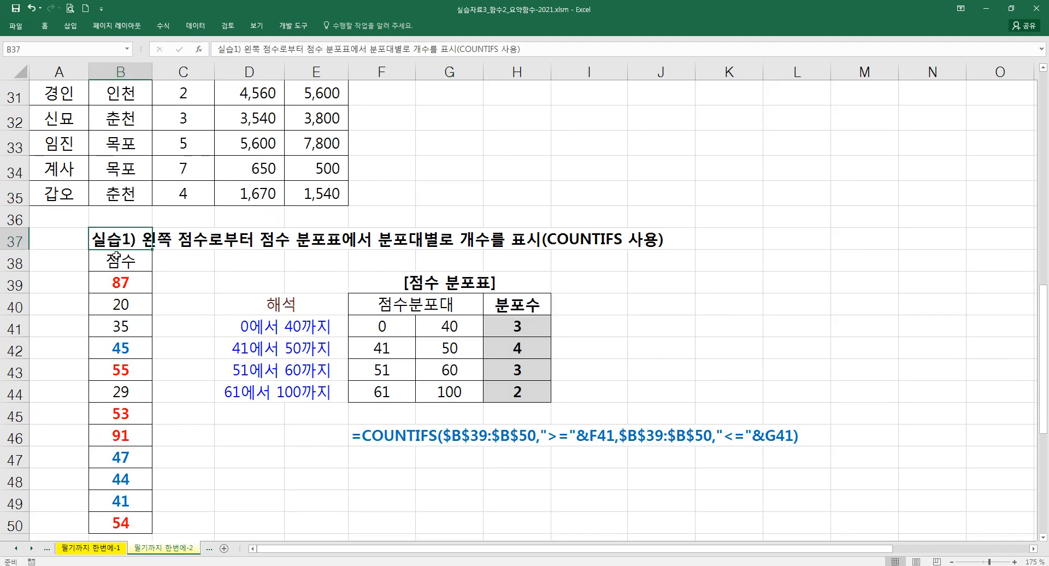
pyautogui.click(46, 27)
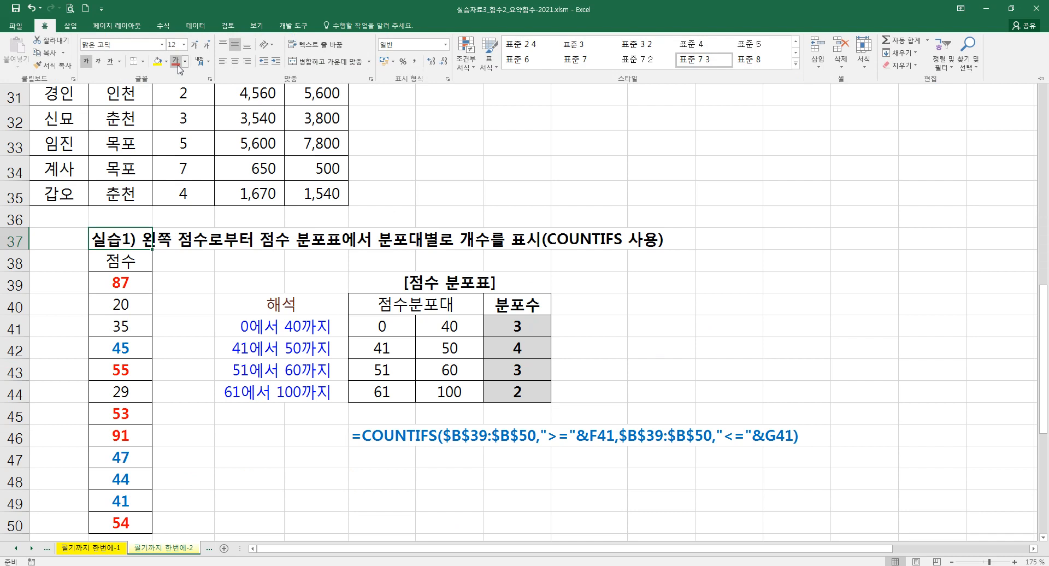
pyautogui.click(174, 60)
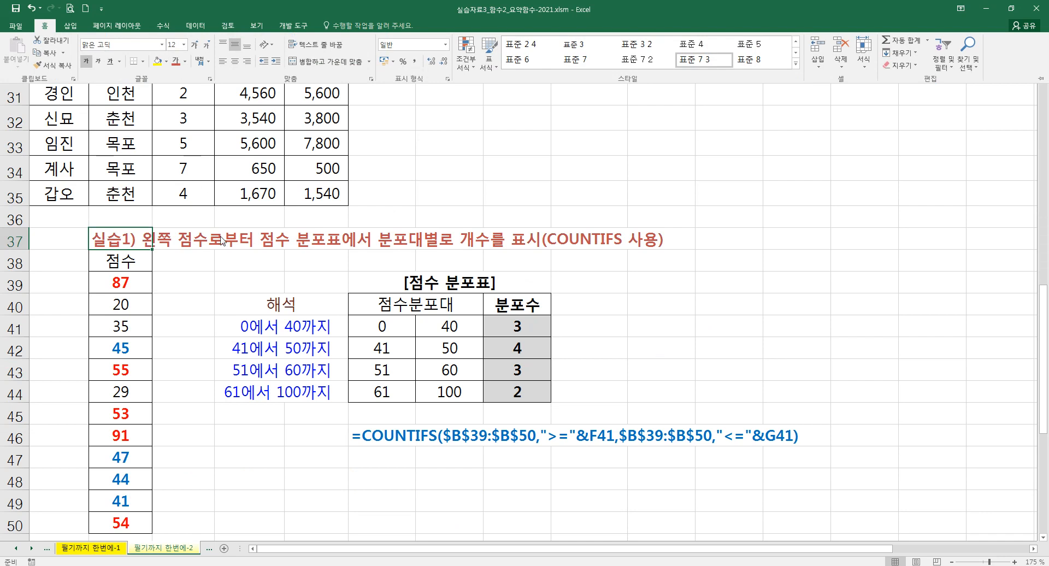
pyautogui.click(185, 61)
pyautogui.click(257, 147)
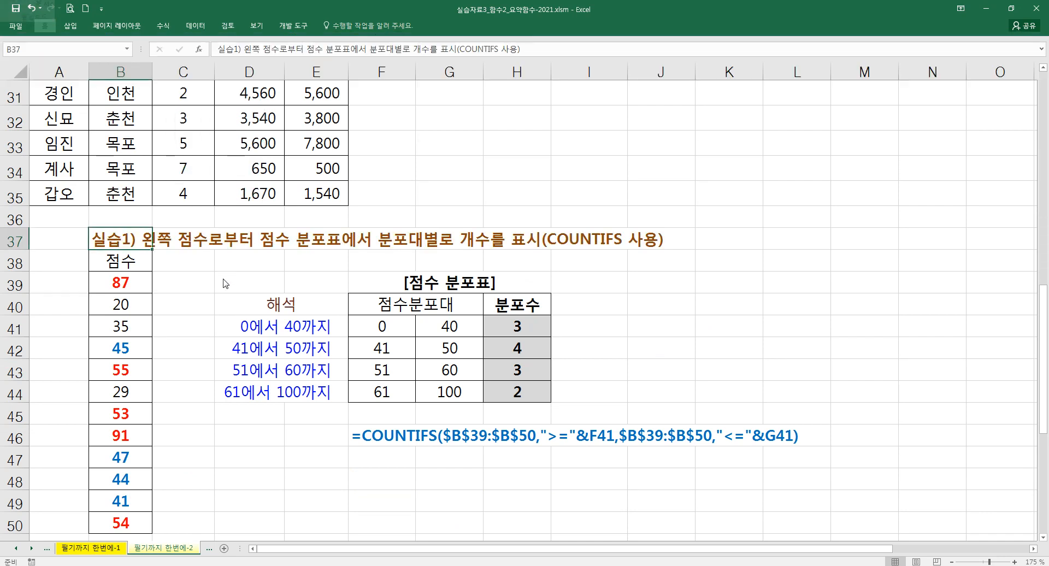
# Examine the 실습2 heading, its grade and score list and the score distribution table in rows 52 to 65.
pyautogui.scroll(-3, 223, 277)
pyautogui.scroll(-2, 223, 277)
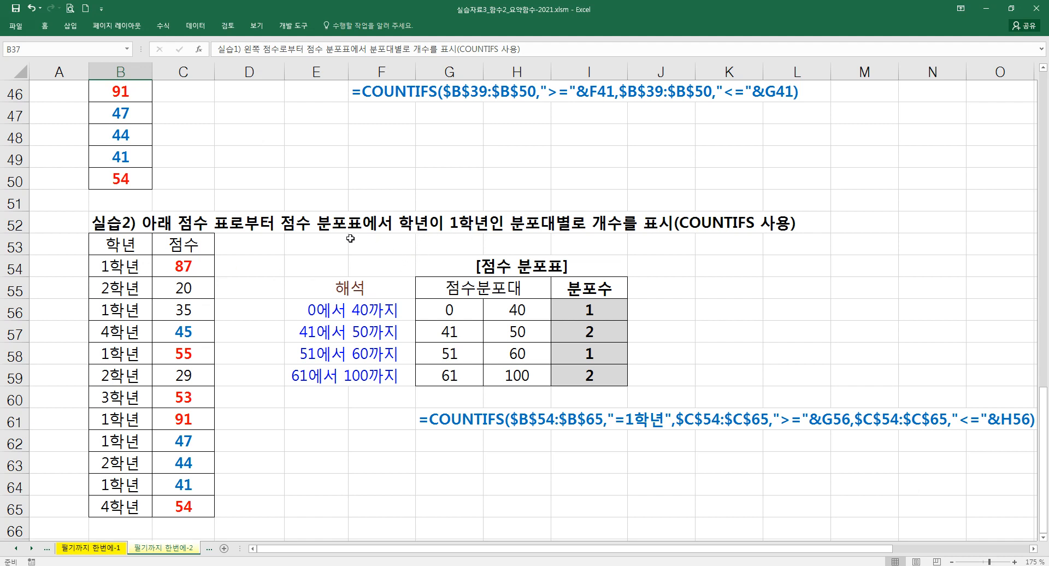
pyautogui.scroll(5, 382, 246)
pyautogui.scroll(1, 400, 223)
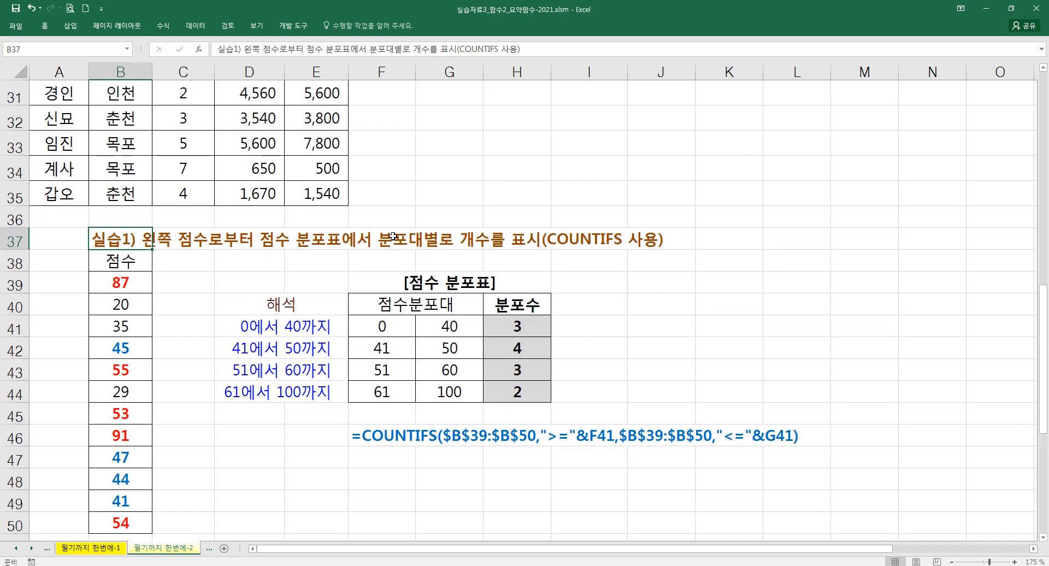
pyautogui.scroll(-2, 385, 288)
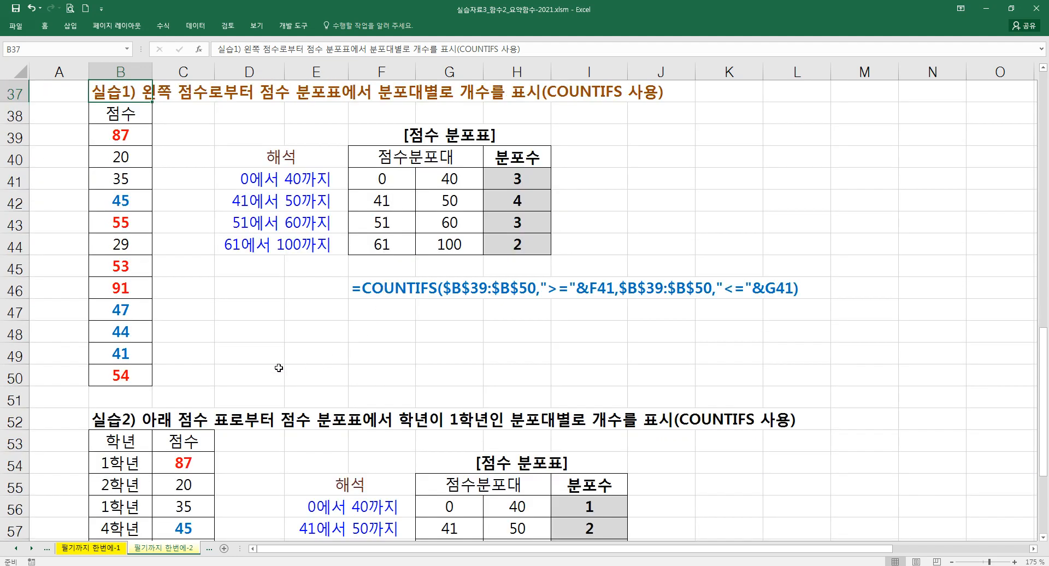
pyautogui.scroll(-2, 458, 420)
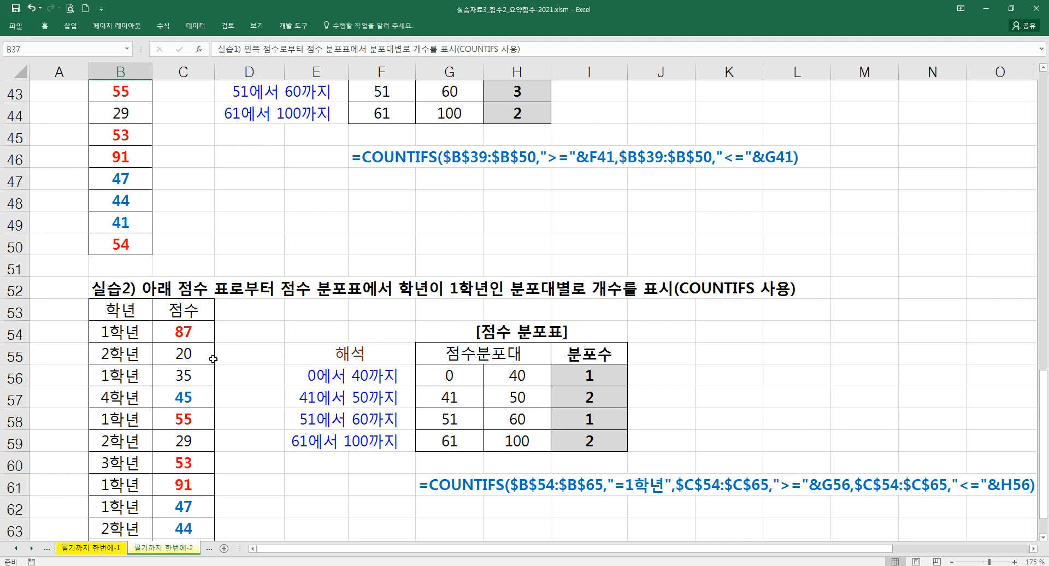
pyautogui.scroll(1, 280, 370)
pyautogui.scroll(-1, 464, 360)
# Move the formula display from G61 to F61 and inspect the formula in I56.
pyautogui.click(431, 479)
pyautogui.moveTo(416, 482); pyautogui.dragTo(354, 484)
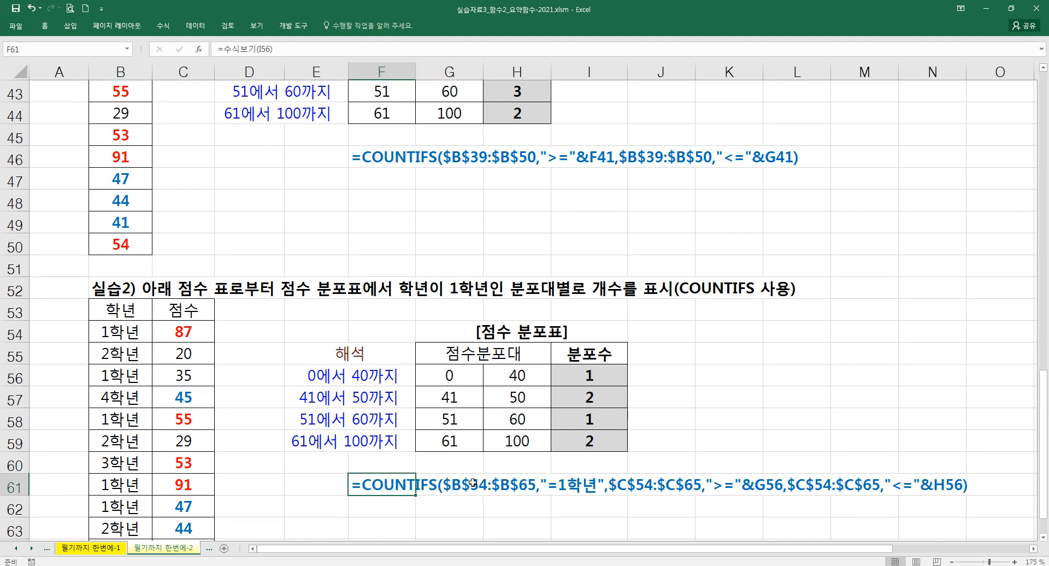
pyautogui.click(599, 373)
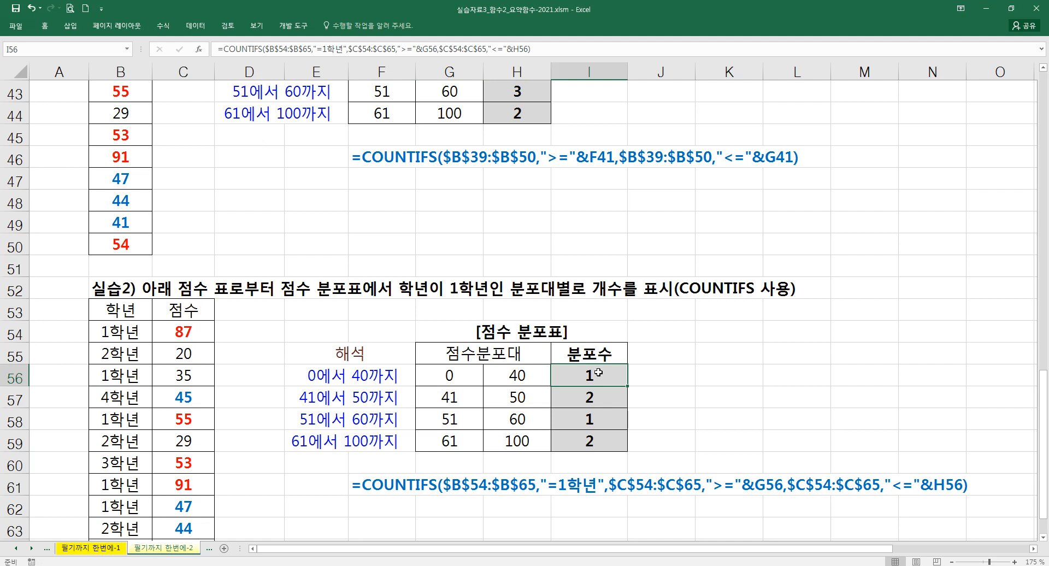
# Start a COUNTIFS formula in J56 and open its function arguments.
pyautogui.click(646, 372)
pyautogui.write('=coun')
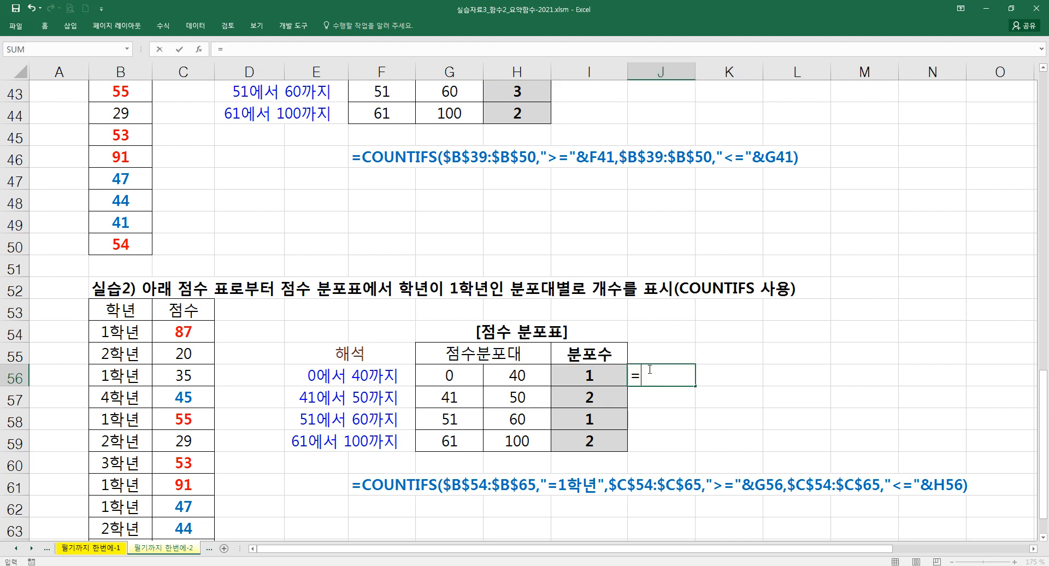
pyautogui.press('Down')
pyautogui.press('Down')
pyautogui.press('Down')
pyautogui.press('Down')
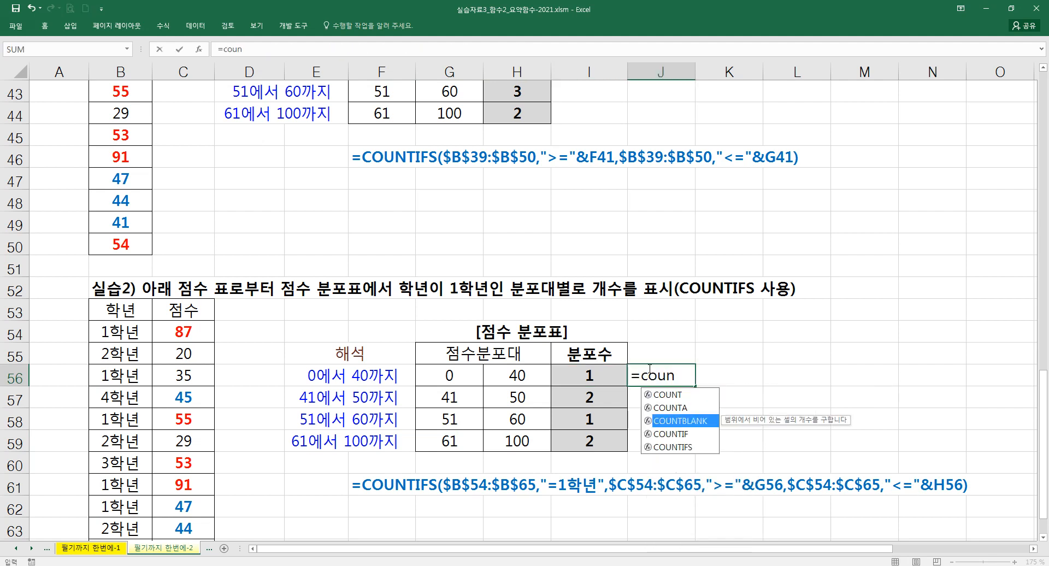
pyautogui.press('Tab')
pyautogui.hotkey('ctrl', 'a')
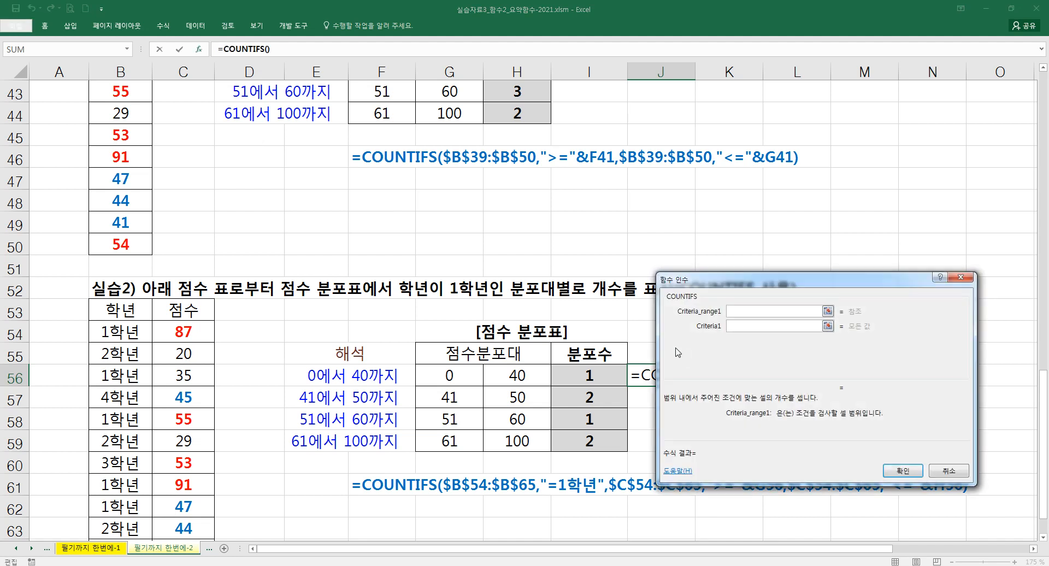
# Set the first COUNTIFS criteria range to B54:B65 with the criterion "=1학년".
pyautogui.moveTo(136, 331); pyautogui.dragTo(122, 538)
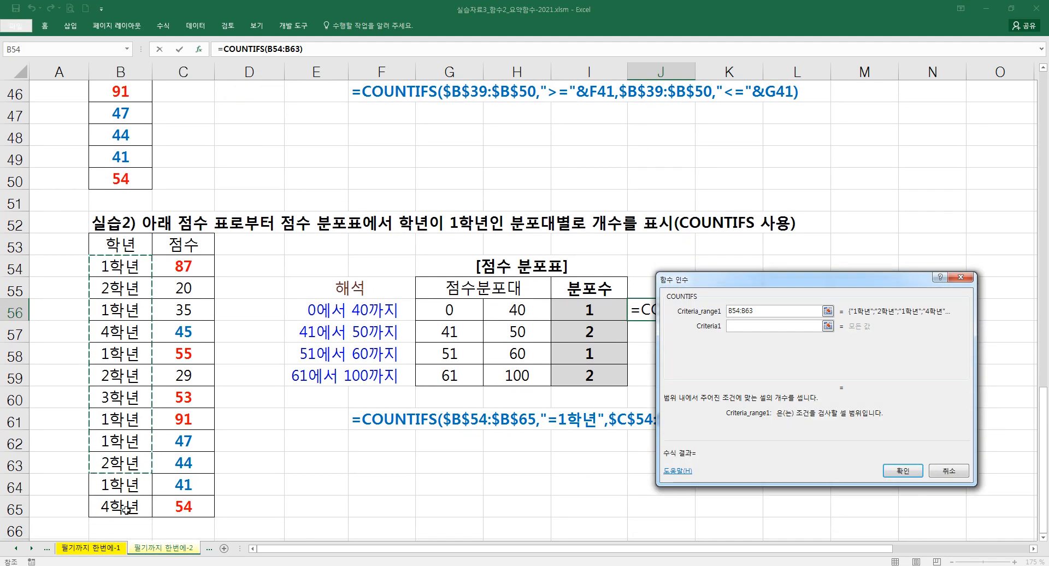
pyautogui.click(740, 325)
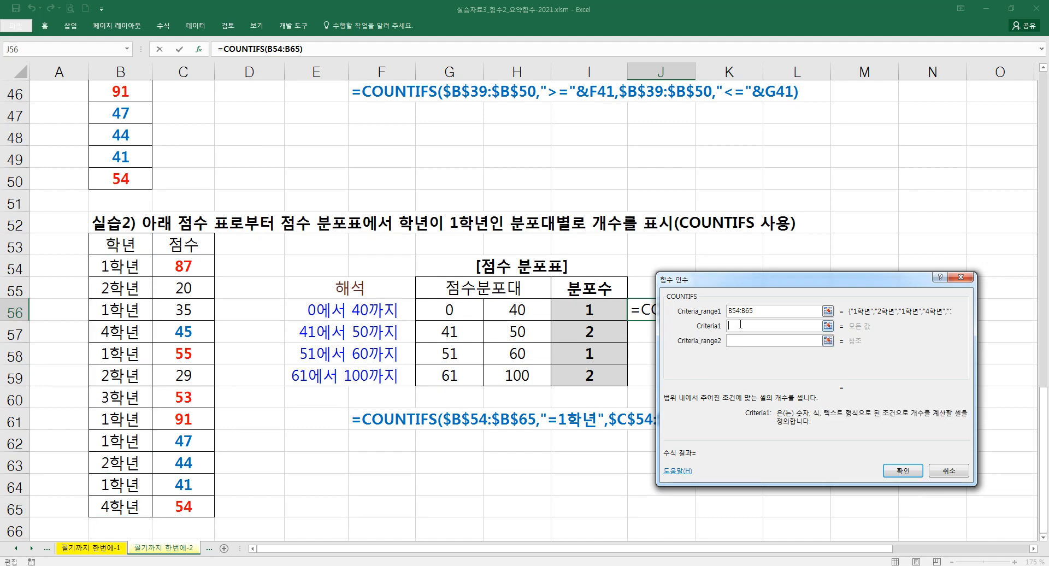
pyautogui.write('1')
pyautogui.write('=')
pyautogui.write('1학년')
pyautogui.press('Tab')
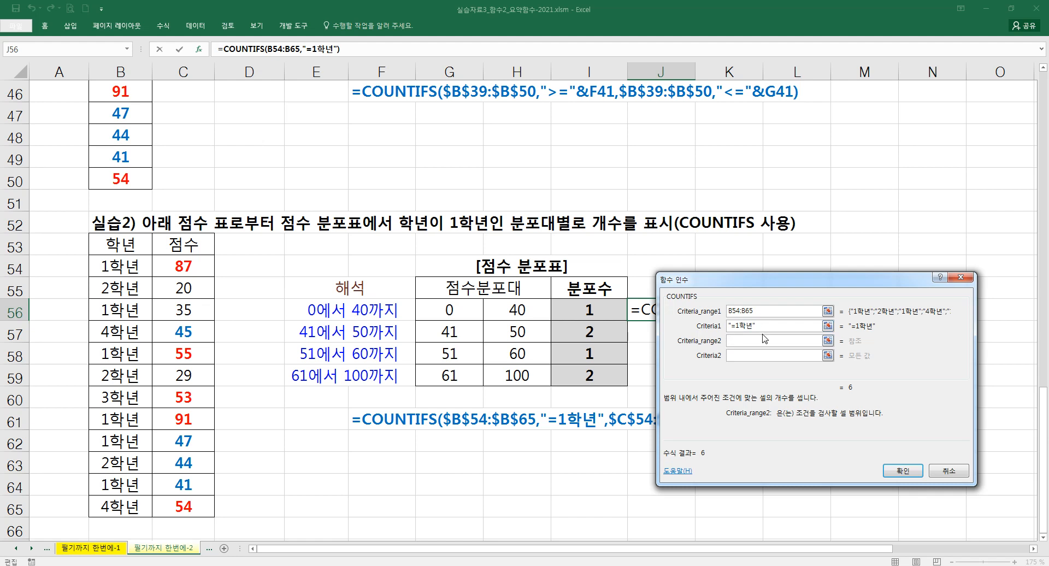
# Set the second COUNTIFS criteria range to C54:C65 with the criterion ">="&G56.
pyautogui.moveTo(188, 266); pyautogui.dragTo(187, 501)
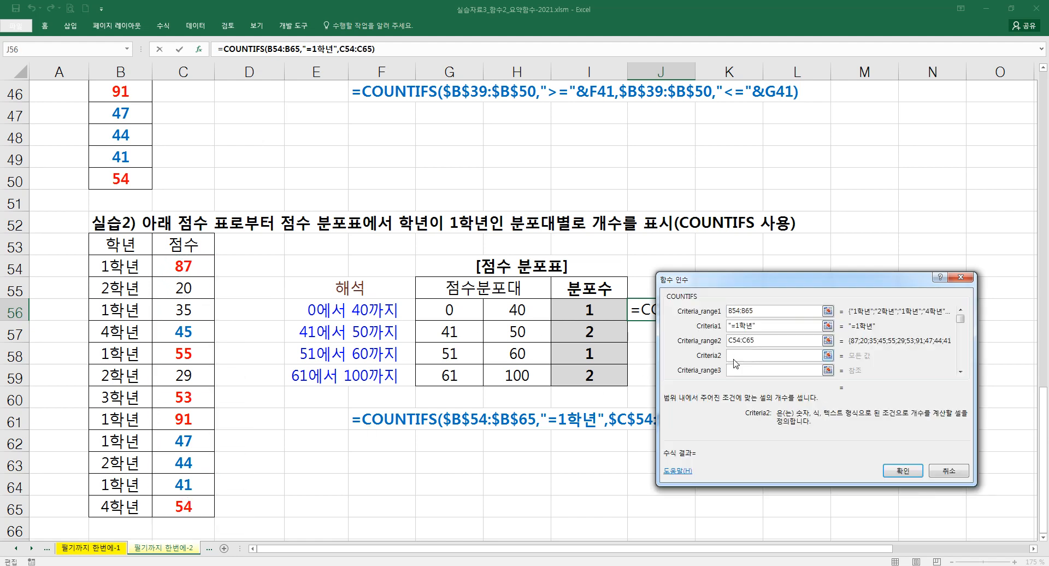
pyautogui.press('BackSpace')
pyautogui.press('BackSpace')
pyautogui.write('">="&')
pyautogui.click(459, 312)
# Set the third COUNTIFS criteria range to C54:C65 with the criterion "<="&H56.
pyautogui.click(741, 367)
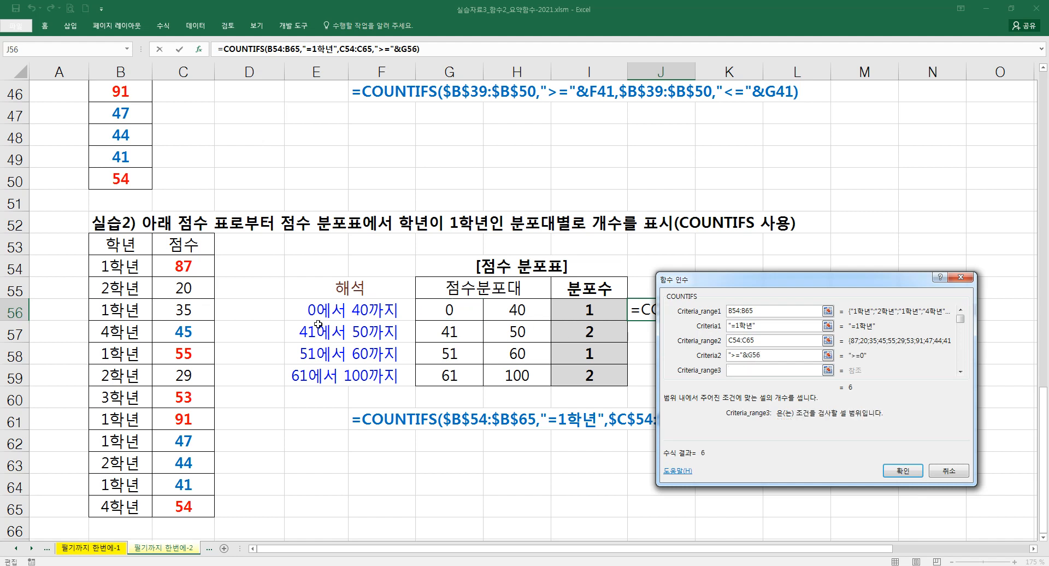
pyautogui.moveTo(195, 269); pyautogui.dragTo(191, 508)
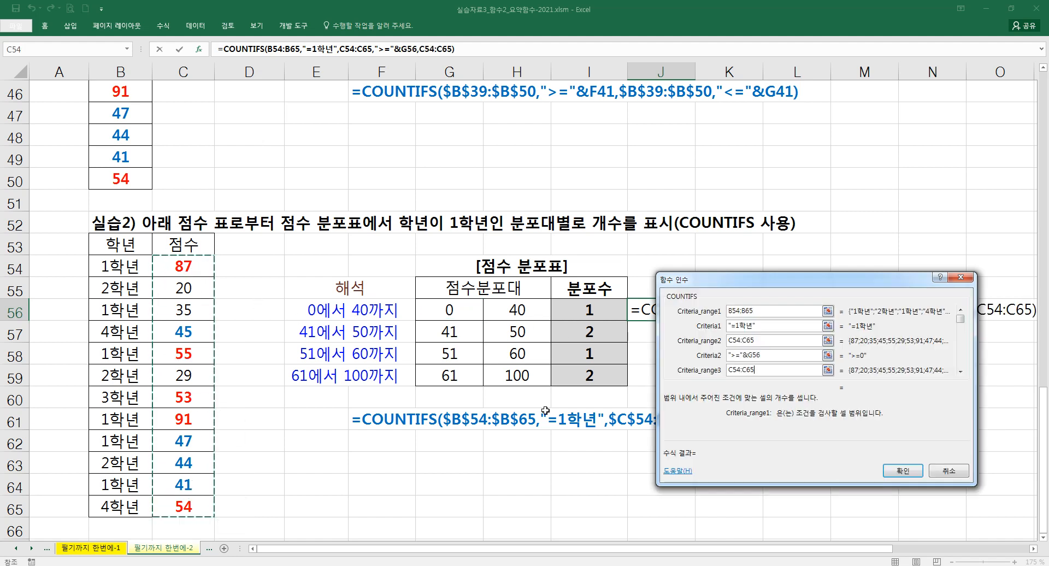
pyautogui.click(959, 371)
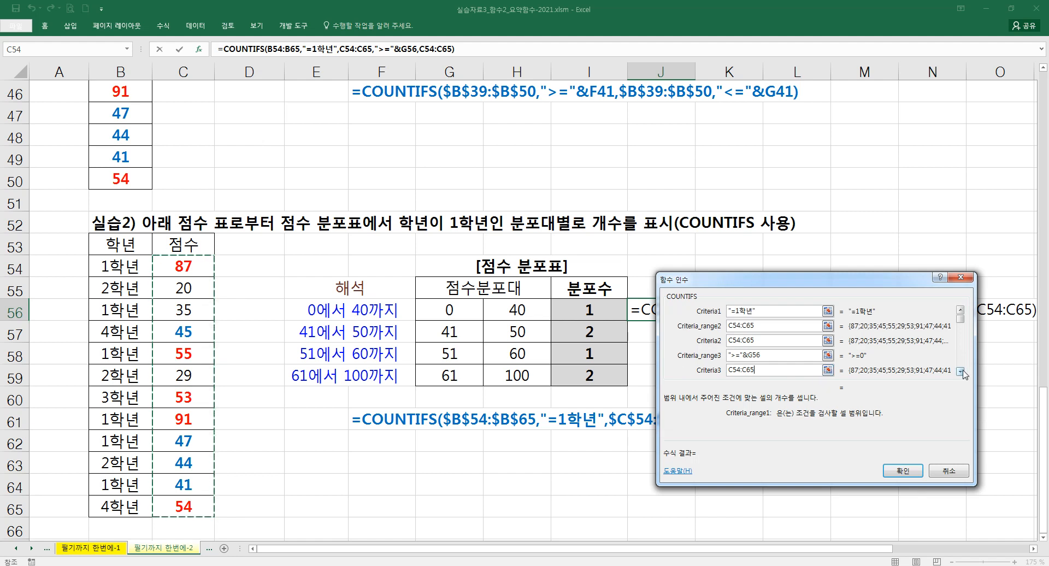
pyautogui.click(959, 371)
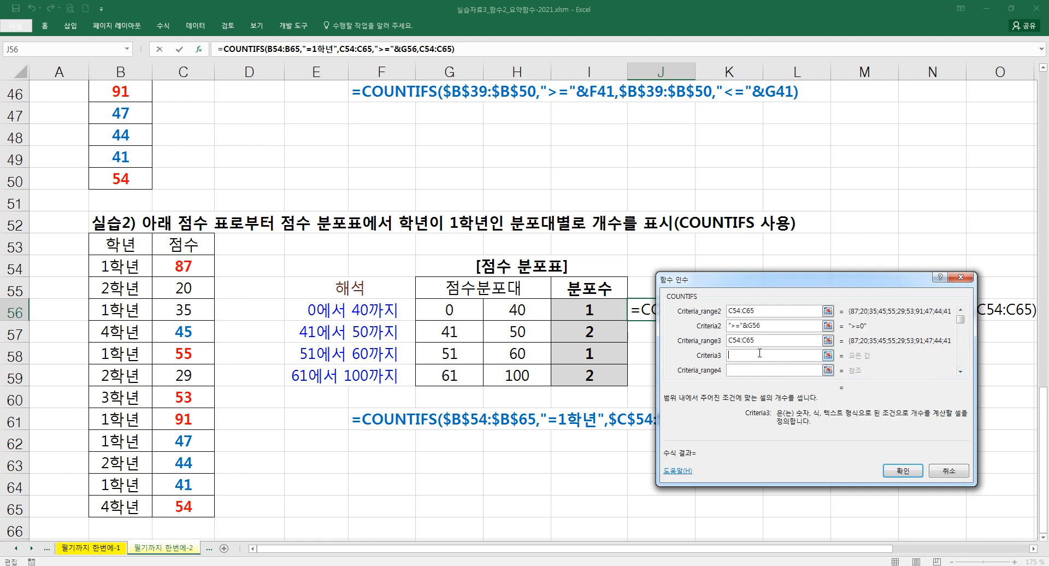
pyautogui.write('"<="&')
pyautogui.click(517, 311)
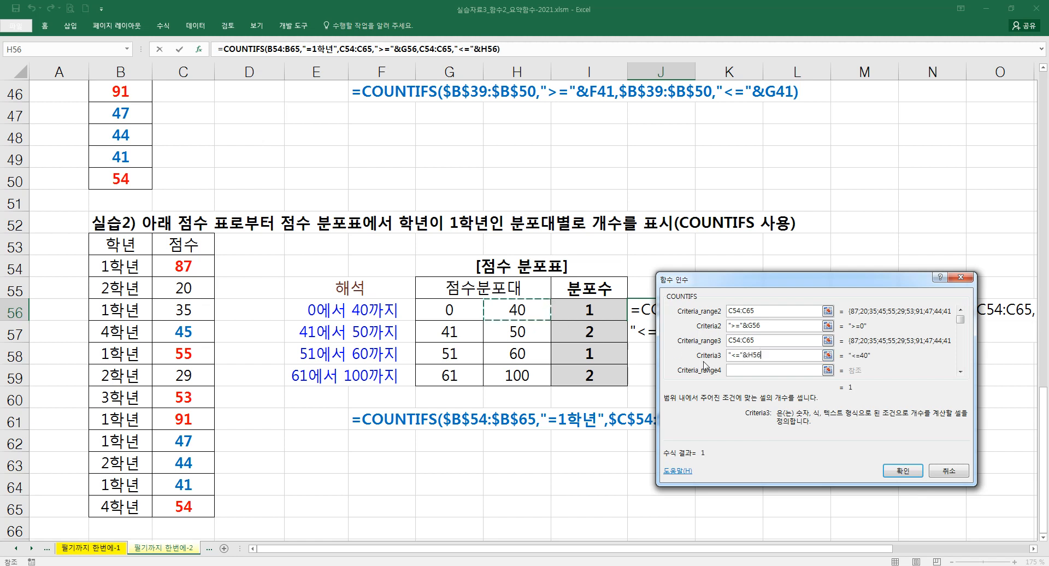
pyautogui.click(902, 471)
pyautogui.scroll(3, 819, 437)
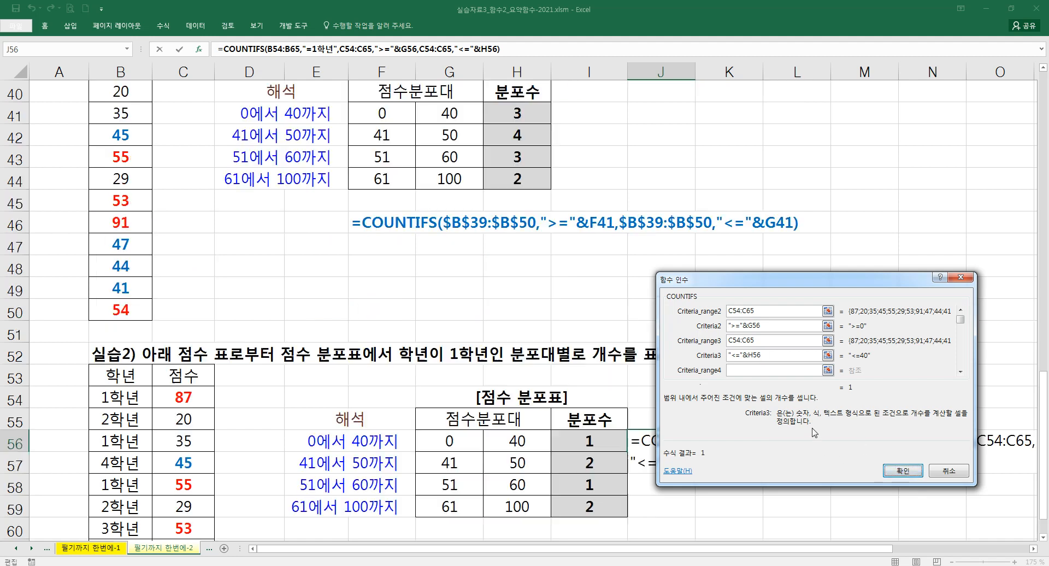
# Make the three COUNTIFS criteria ranges absolute, as $B$54:$B$65 for the grade and $C$54:$C$65 for both score conditions.
pyautogui.scroll(-3, 808, 415)
pyautogui.scroll(-1, 802, 400)
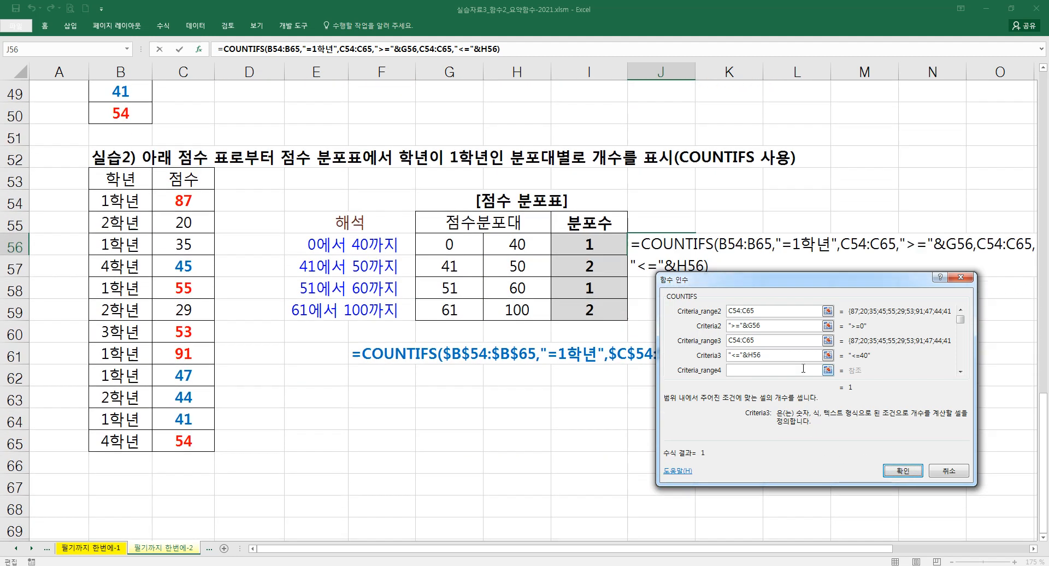
pyautogui.click(778, 314)
pyautogui.scroll(2, 819, 355)
pyautogui.scroll(-1, 819, 355)
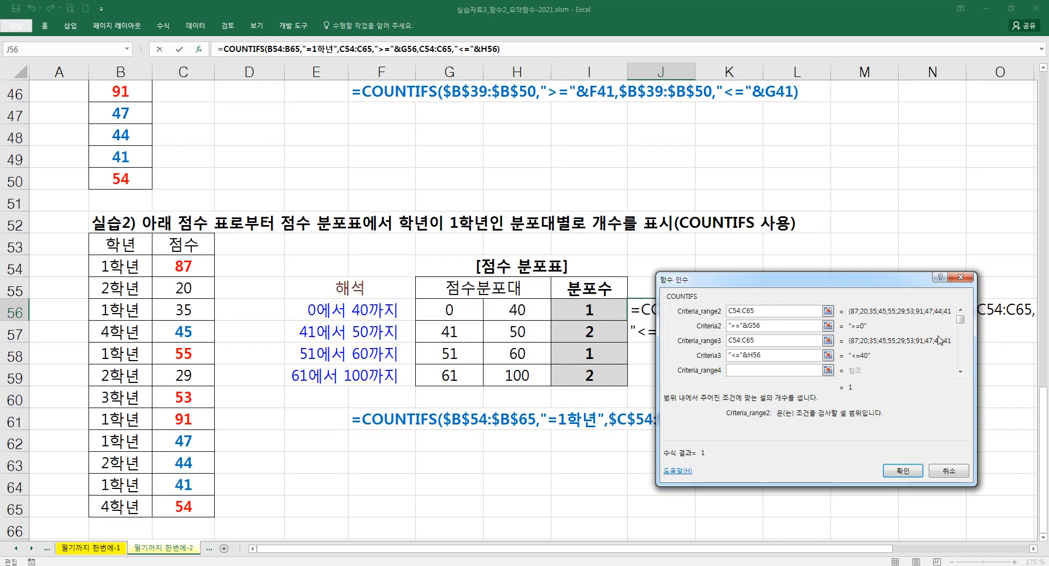
pyautogui.click(960, 311)
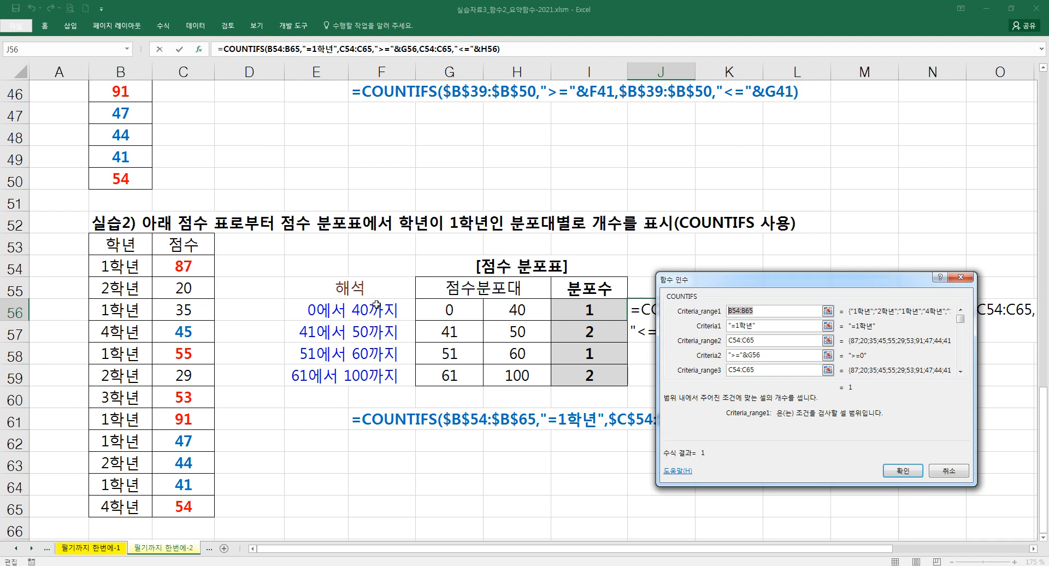
pyautogui.press('F4')
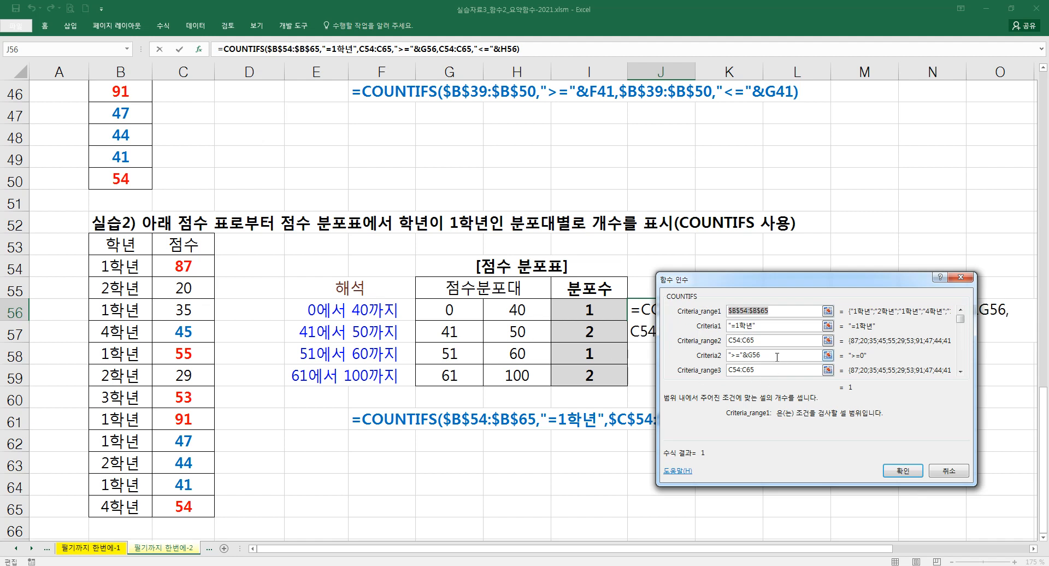
pyautogui.press('Tab')
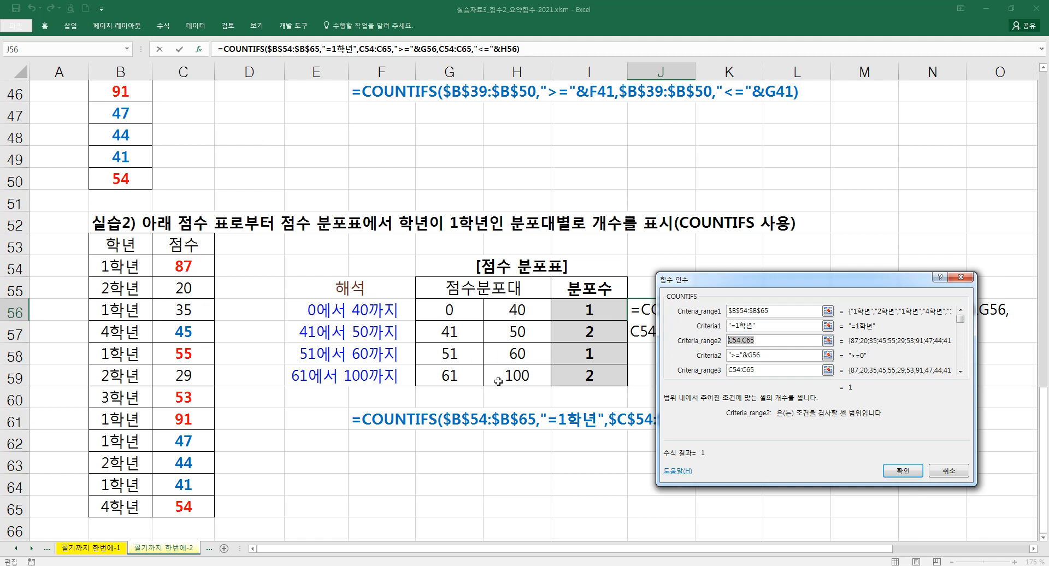
pyautogui.press('F4')
pyautogui.press('Tab')
pyautogui.press('F4')
pyautogui.click(776, 342)
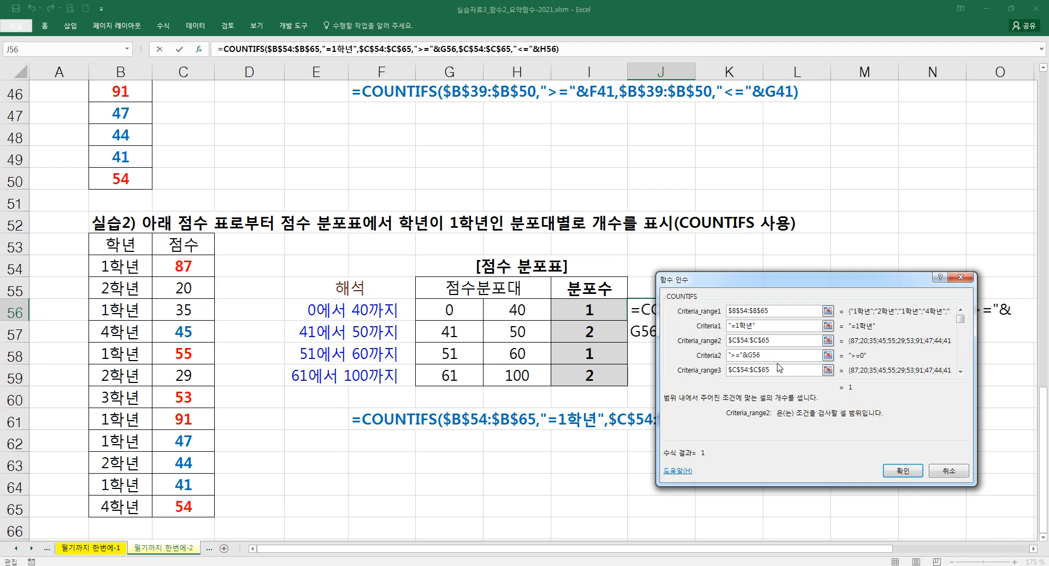
pyautogui.click(960, 372)
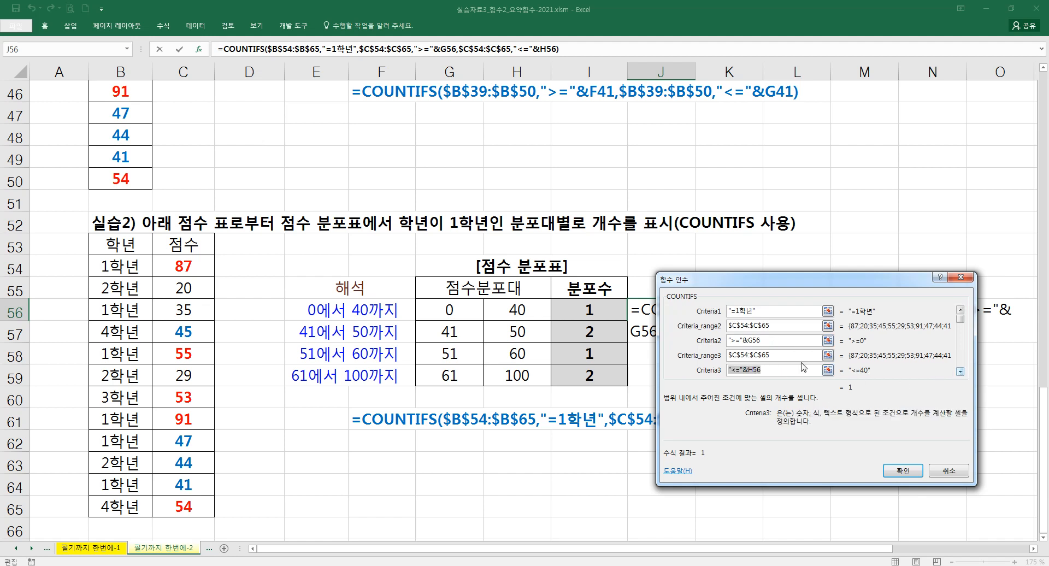
# Confirm the COUNTIFS formula in J56 and fill it down to J59.
pyautogui.click(890, 465)
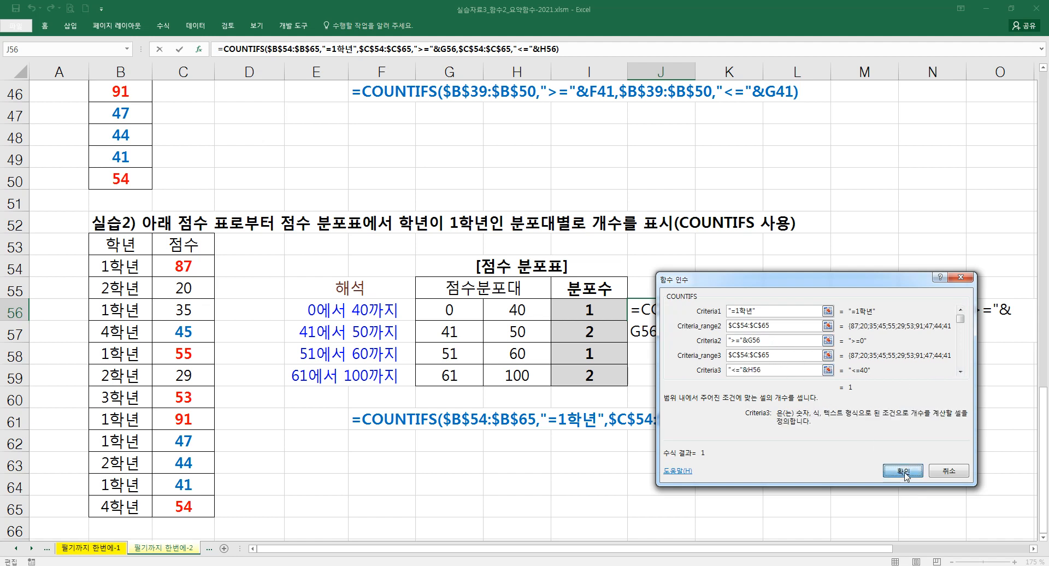
pyautogui.moveTo(696, 320); pyautogui.dragTo(692, 385)
# Inspect the cell references in the copied COUNTIFS formulas in J59 and J58 and in the first exercise's H44.
pyautogui.doubleClick(665, 376)
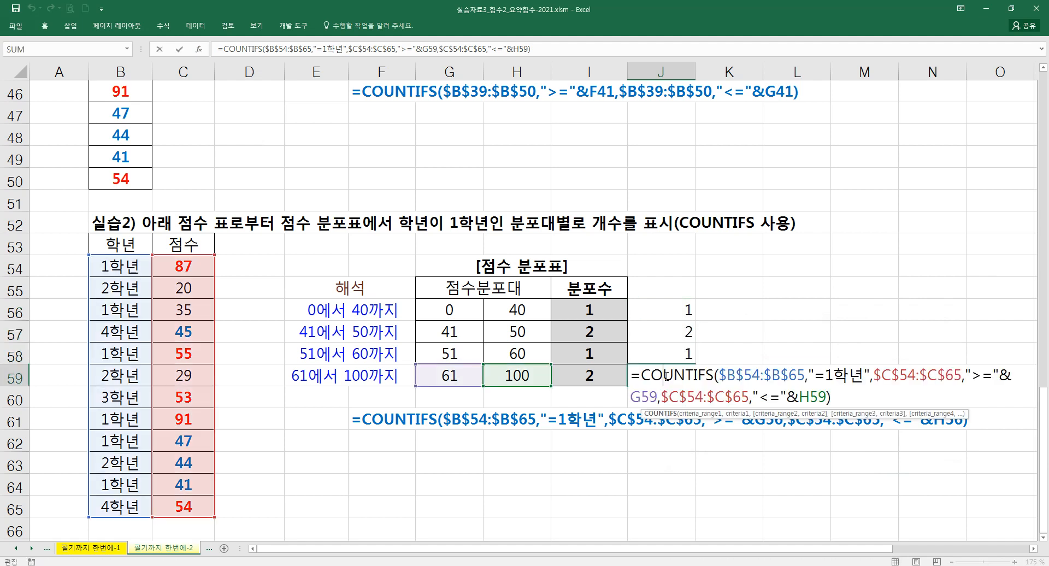
pyautogui.click(667, 354)
pyautogui.doubleClick(667, 354)
pyautogui.press('Escape')
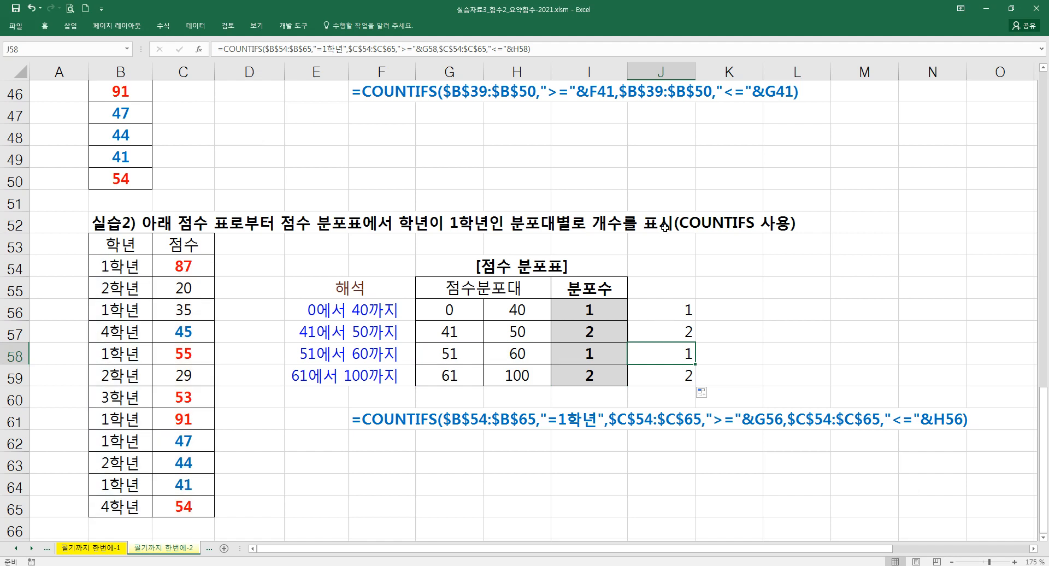
pyautogui.scroll(3, 664, 234)
pyautogui.doubleClick(547, 244)
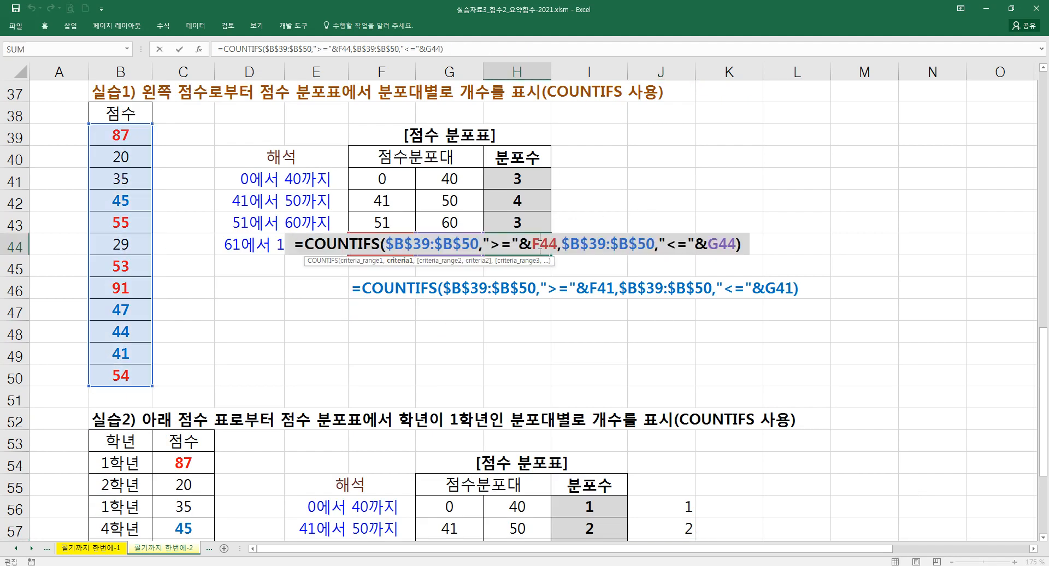
pyautogui.press('Escape')
# Delete the trial formulas in J56:J59 beside the second score distribution table.
pyautogui.scroll(-2, 606, 360)
pyautogui.moveTo(668, 375); pyautogui.dragTo(669, 442)
pyautogui.press('Delete')
pyautogui.click(561, 317)
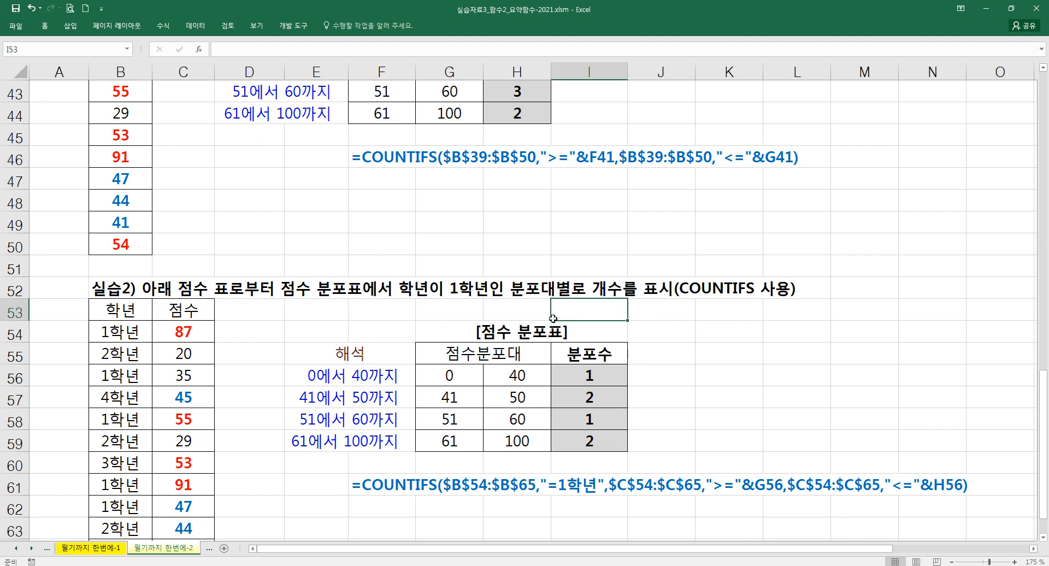
pyautogui.click(528, 304)
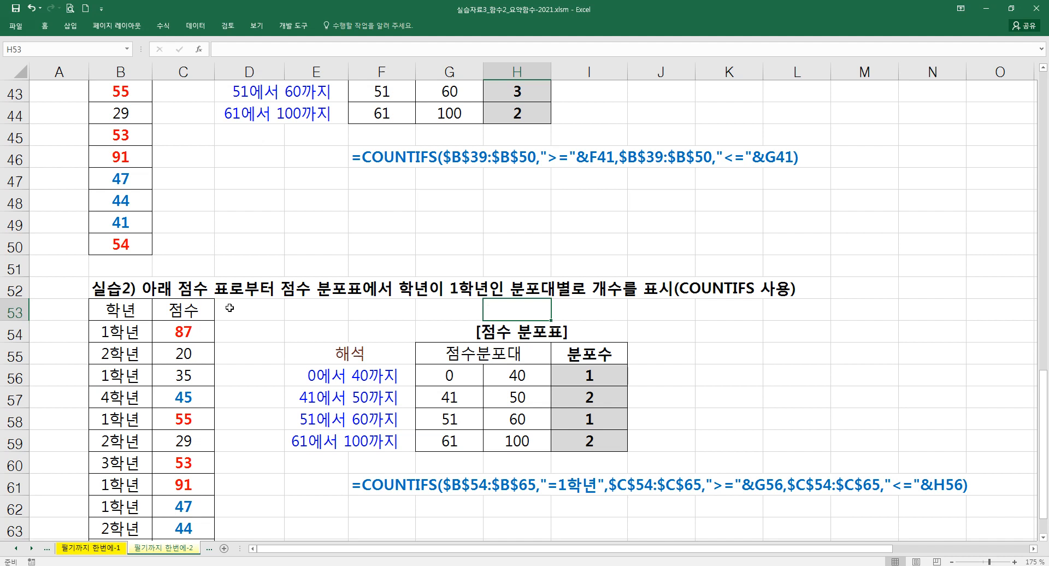
pyautogui.scroll(4, 229, 306)
pyautogui.moveTo(119, 235); pyautogui.dragTo(507, 458)
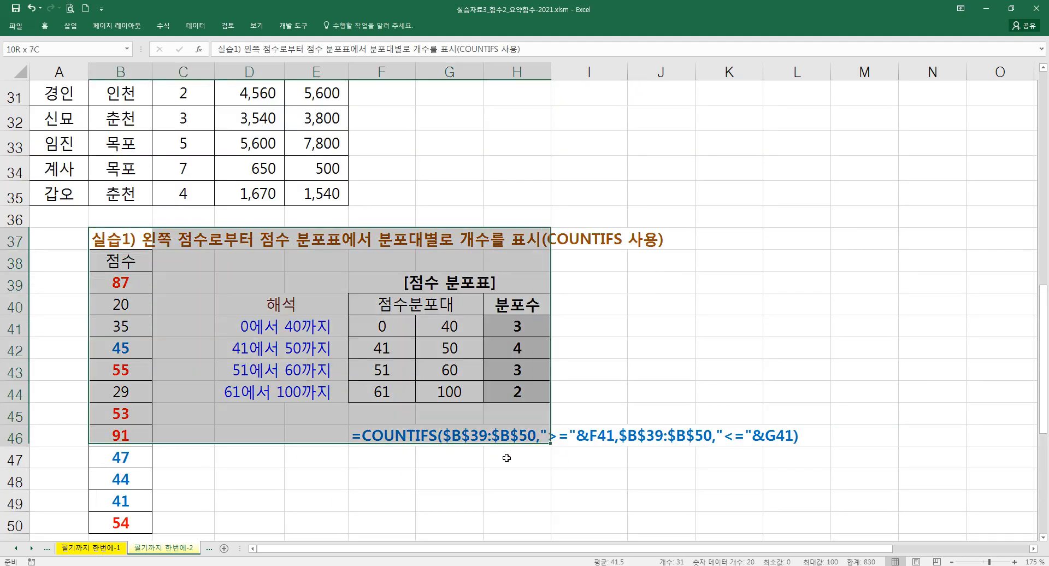
pyautogui.scroll(-4, 491, 462)
pyautogui.click(459, 394)
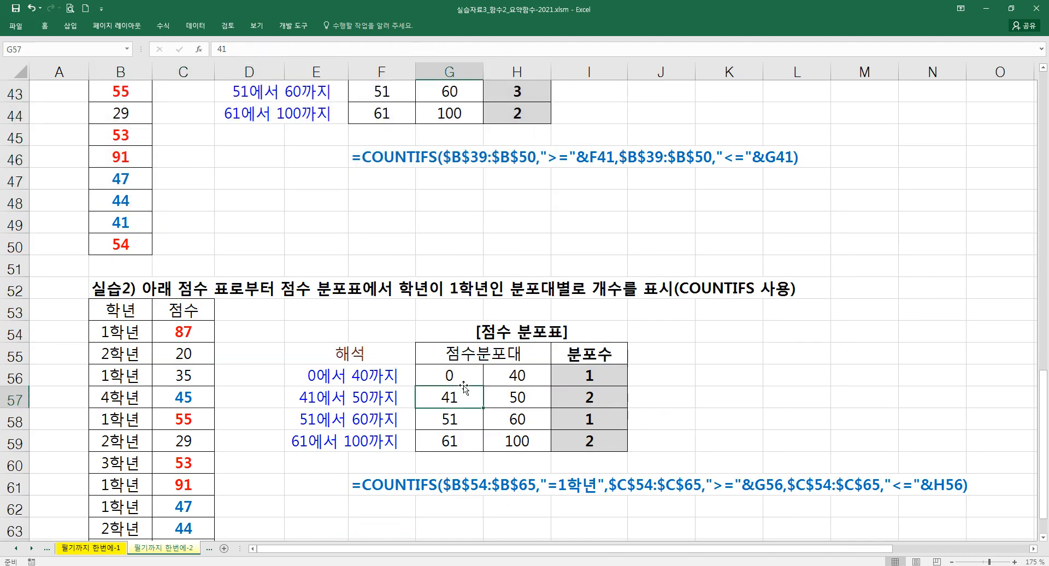
pyautogui.click(306, 236)
pyautogui.scroll(7, 306, 235)
pyautogui.scroll(-6, 145, 347)
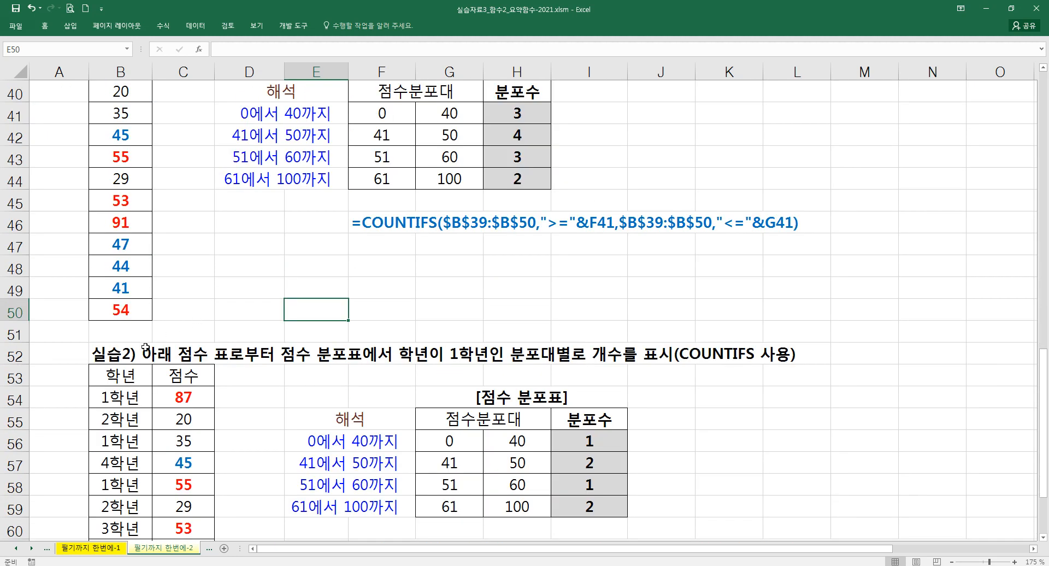
# Set the font colour of the second exercise's heading in B52 to brown, matching the first exercise's heading.
pyautogui.click(144, 346)
pyautogui.click(44, 26)
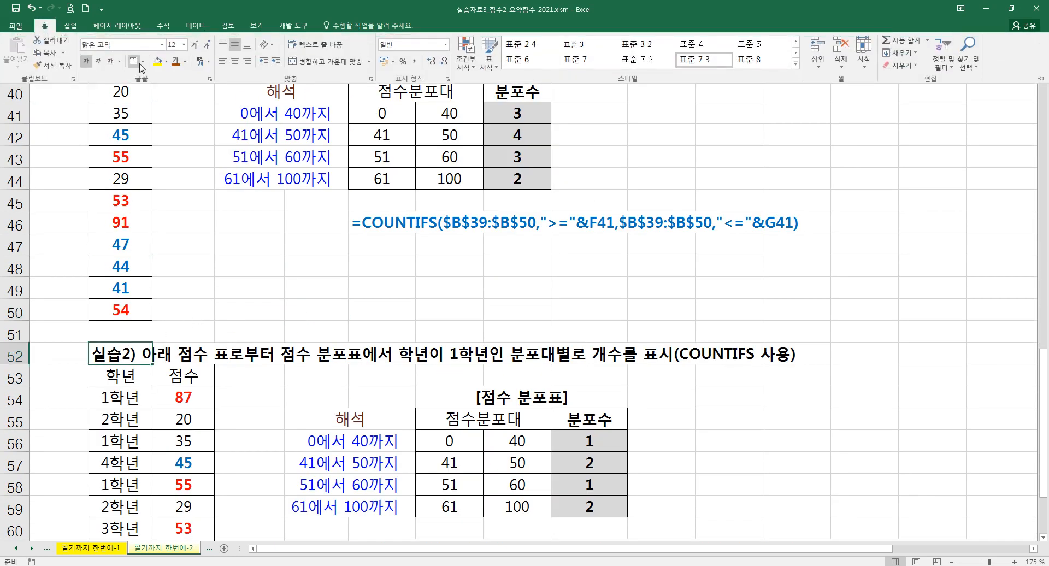
pyautogui.click(175, 61)
pyautogui.scroll(1, 521, 289)
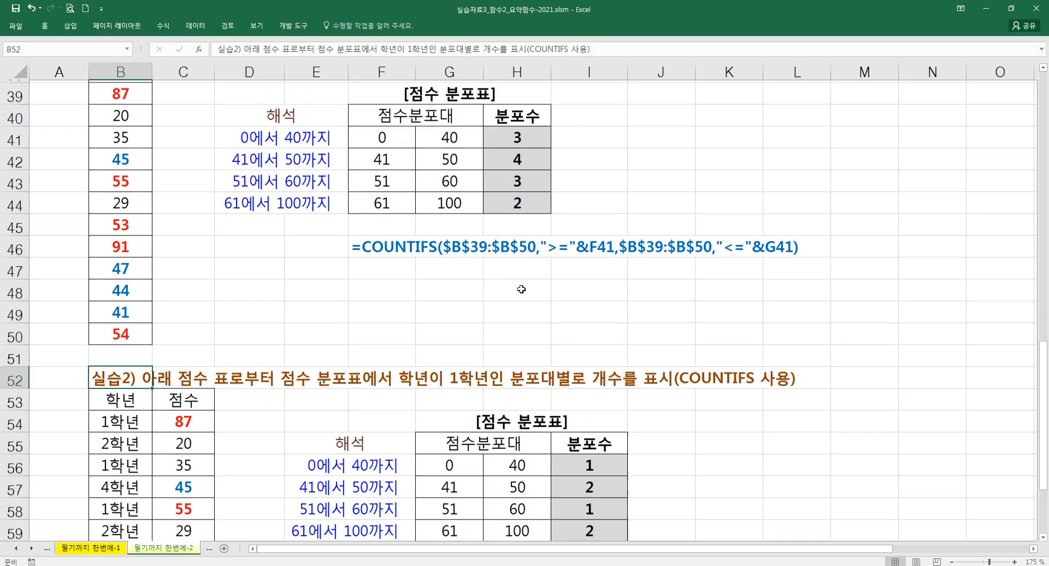
pyautogui.scroll(9, 521, 289)
pyautogui.scroll(3, 530, 294)
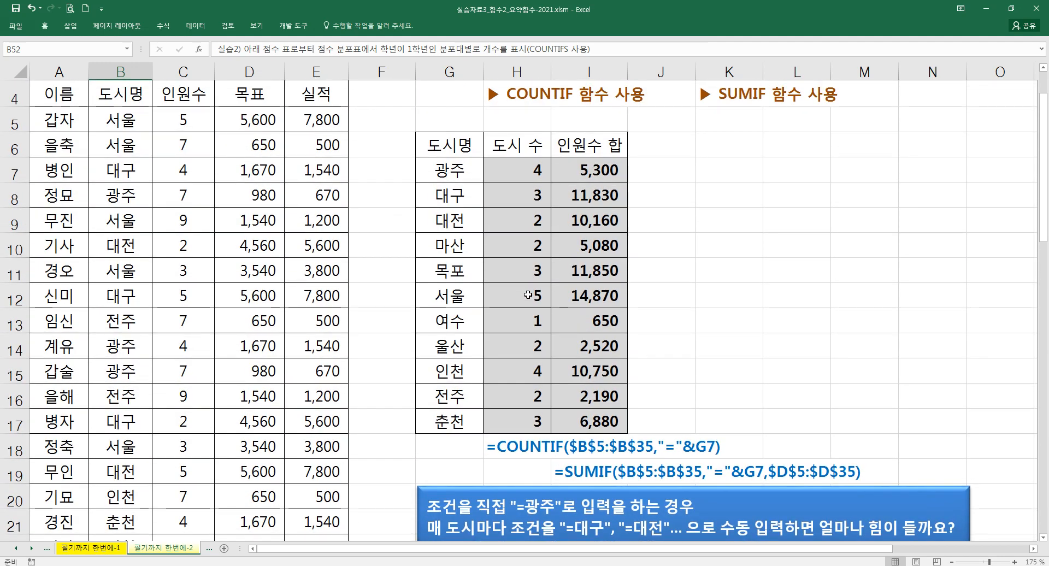
pyautogui.scroll(-6, 528, 292)
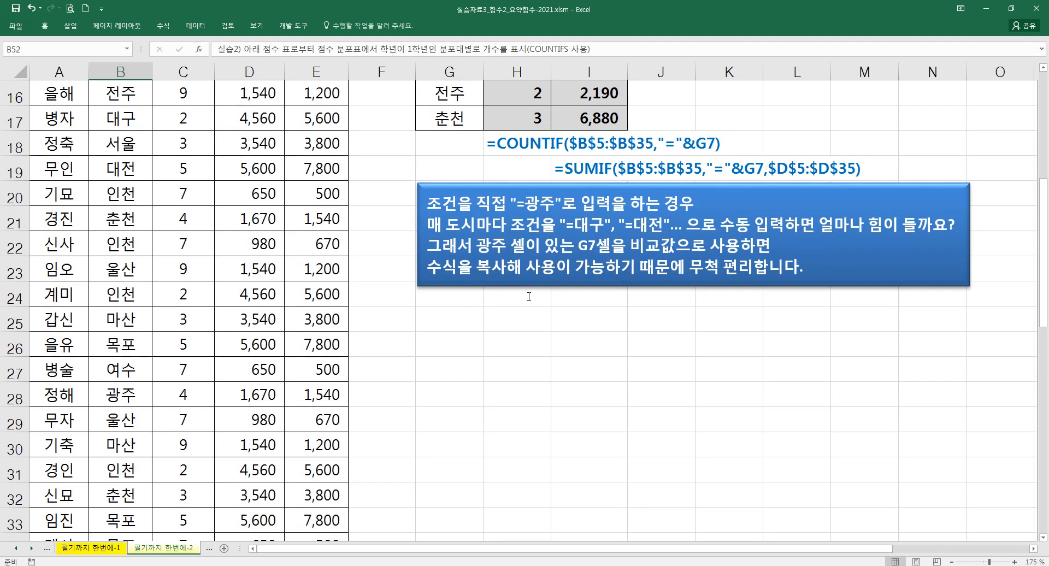
pyautogui.scroll(-2, 529, 296)
pyautogui.click(534, 279)
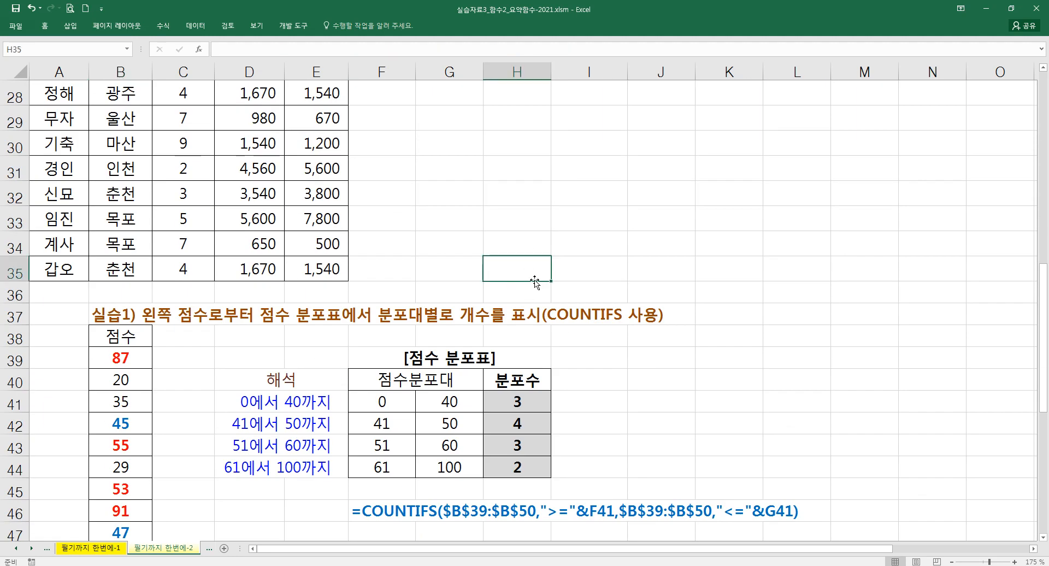